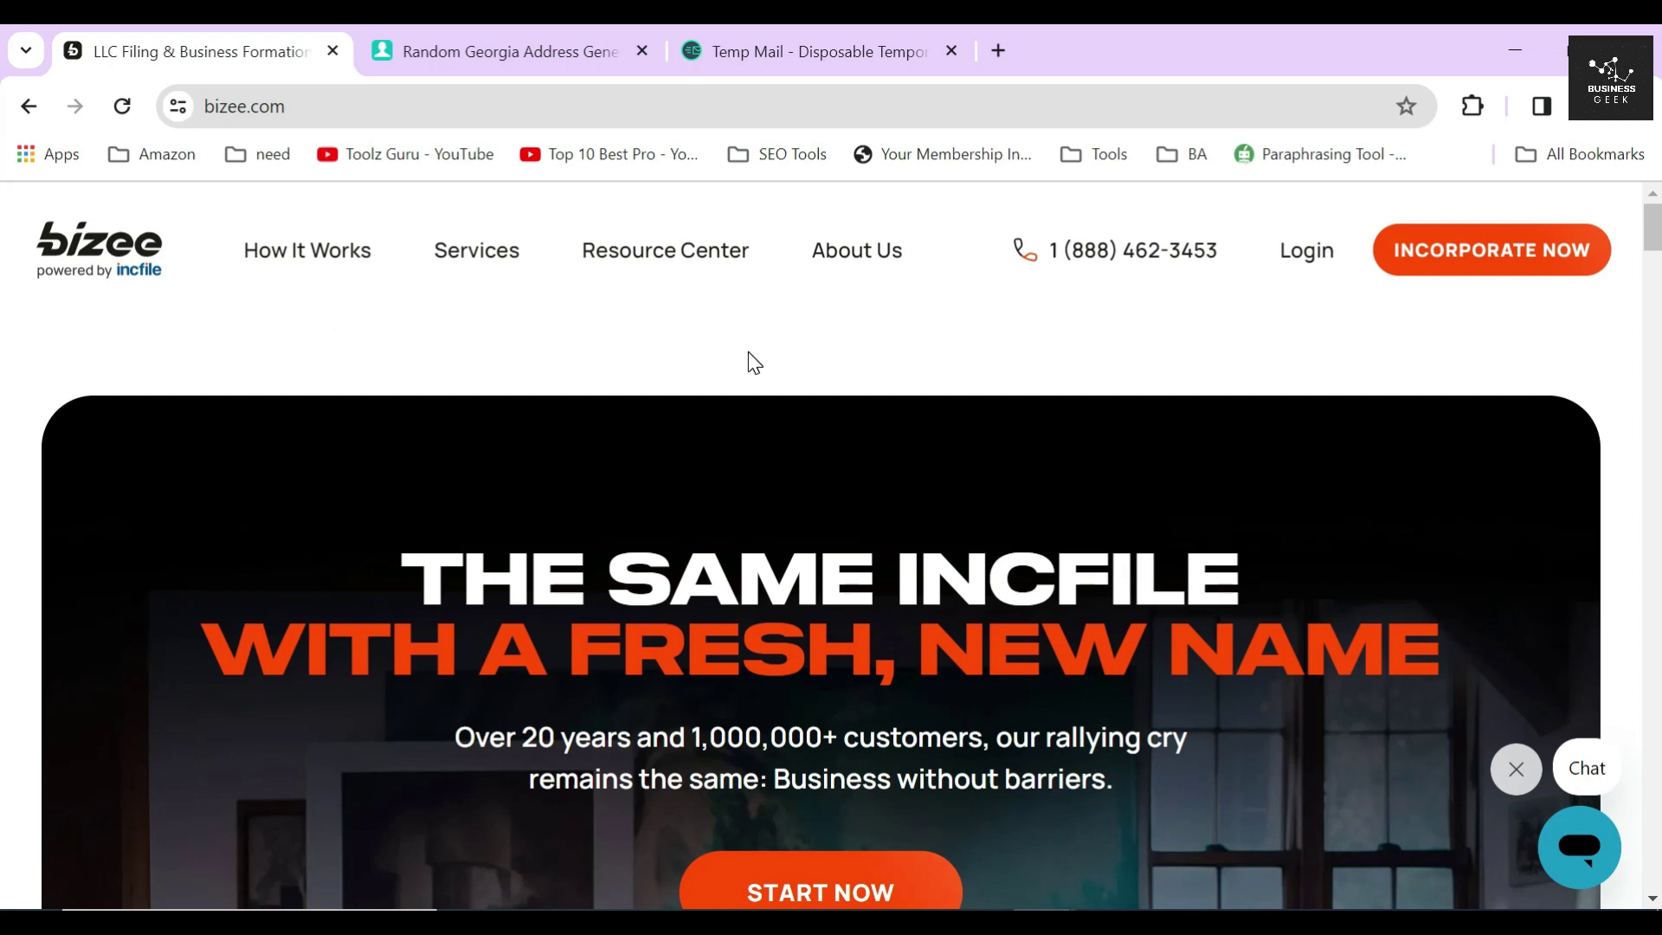
Step: Scroll through the Bizee home page to review the Simple Pricing section
{"action": "scroll", "coordinate": [865, 502], "scroll_direction": "down", "scroll_amount": 2}
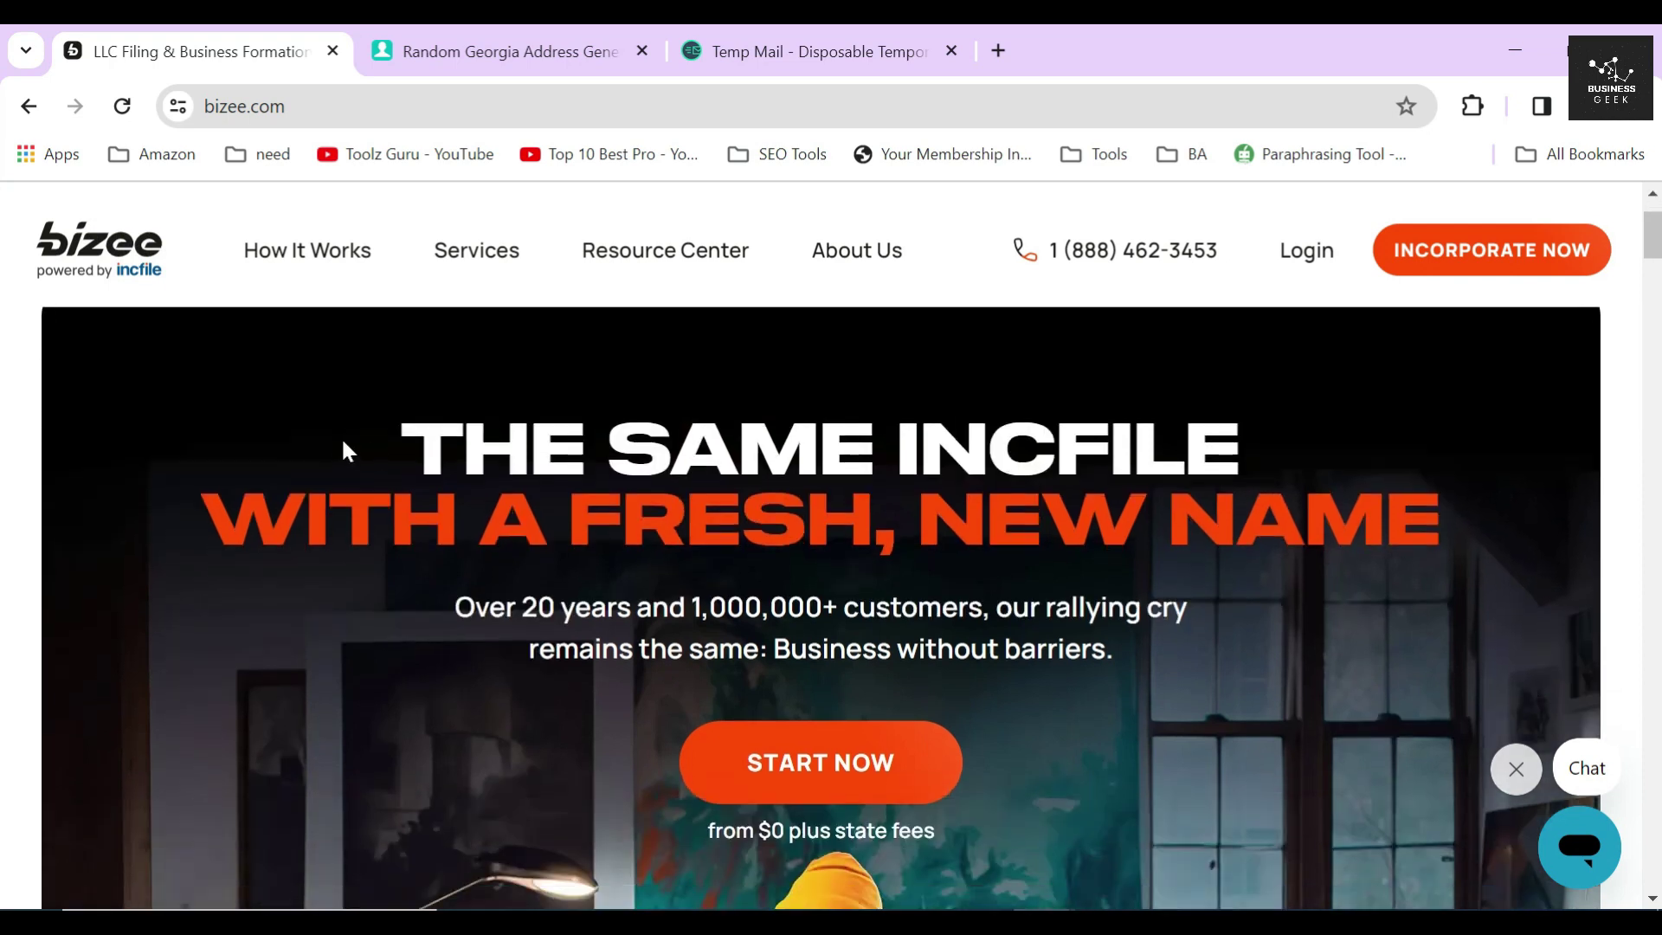
{"action": "scroll", "coordinate": [715, 575], "scroll_direction": "down", "scroll_amount": 9}
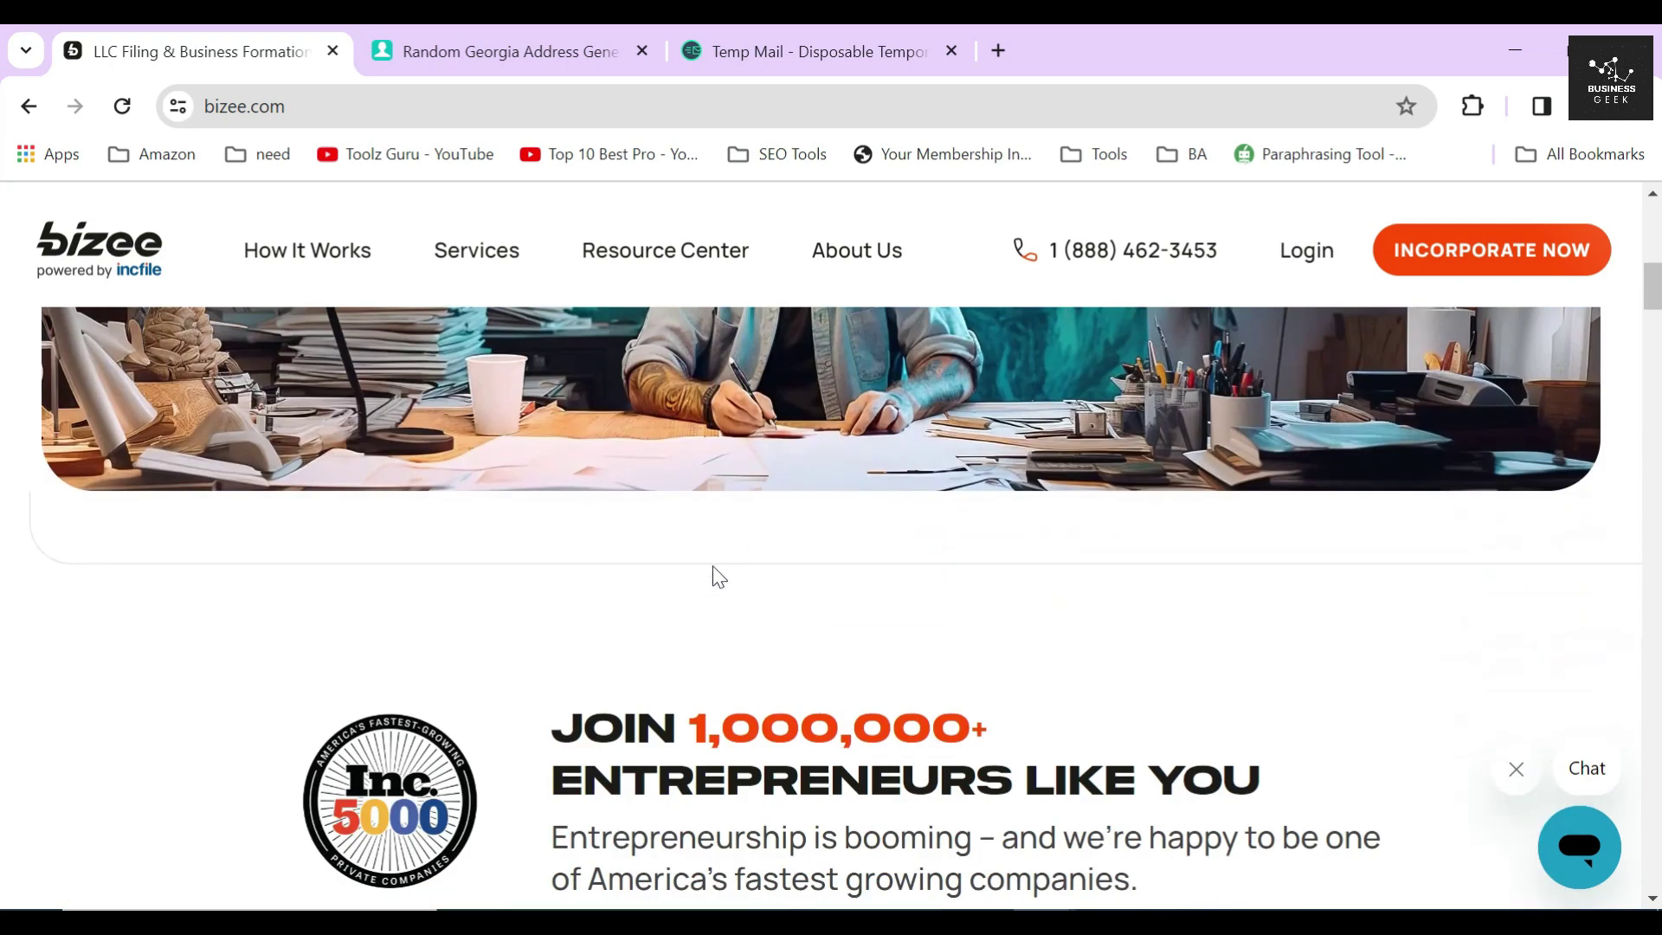
{"action": "scroll", "coordinate": [636, 644], "scroll_direction": "down", "scroll_amount": 3}
{"action": "left_click_drag", "start_coordinate": [535, 515], "coordinate": [1191, 652]}
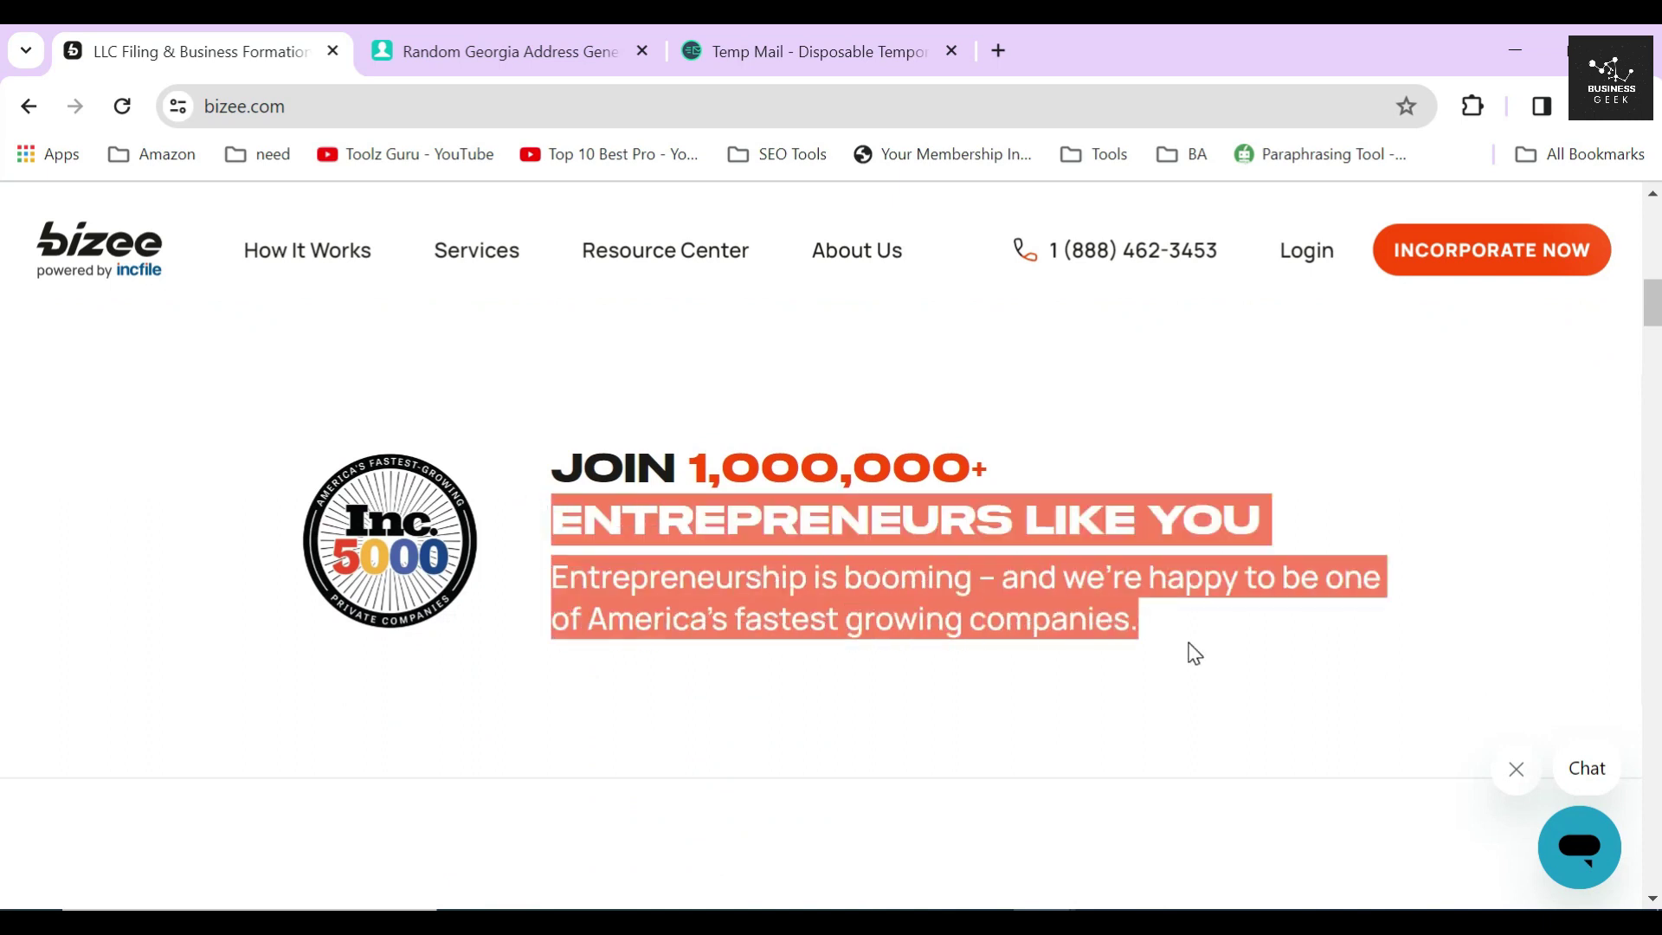
{"action": "left_click", "coordinate": [911, 656]}
{"action": "scroll", "coordinate": [926, 595], "scroll_direction": "down", "scroll_amount": 15}
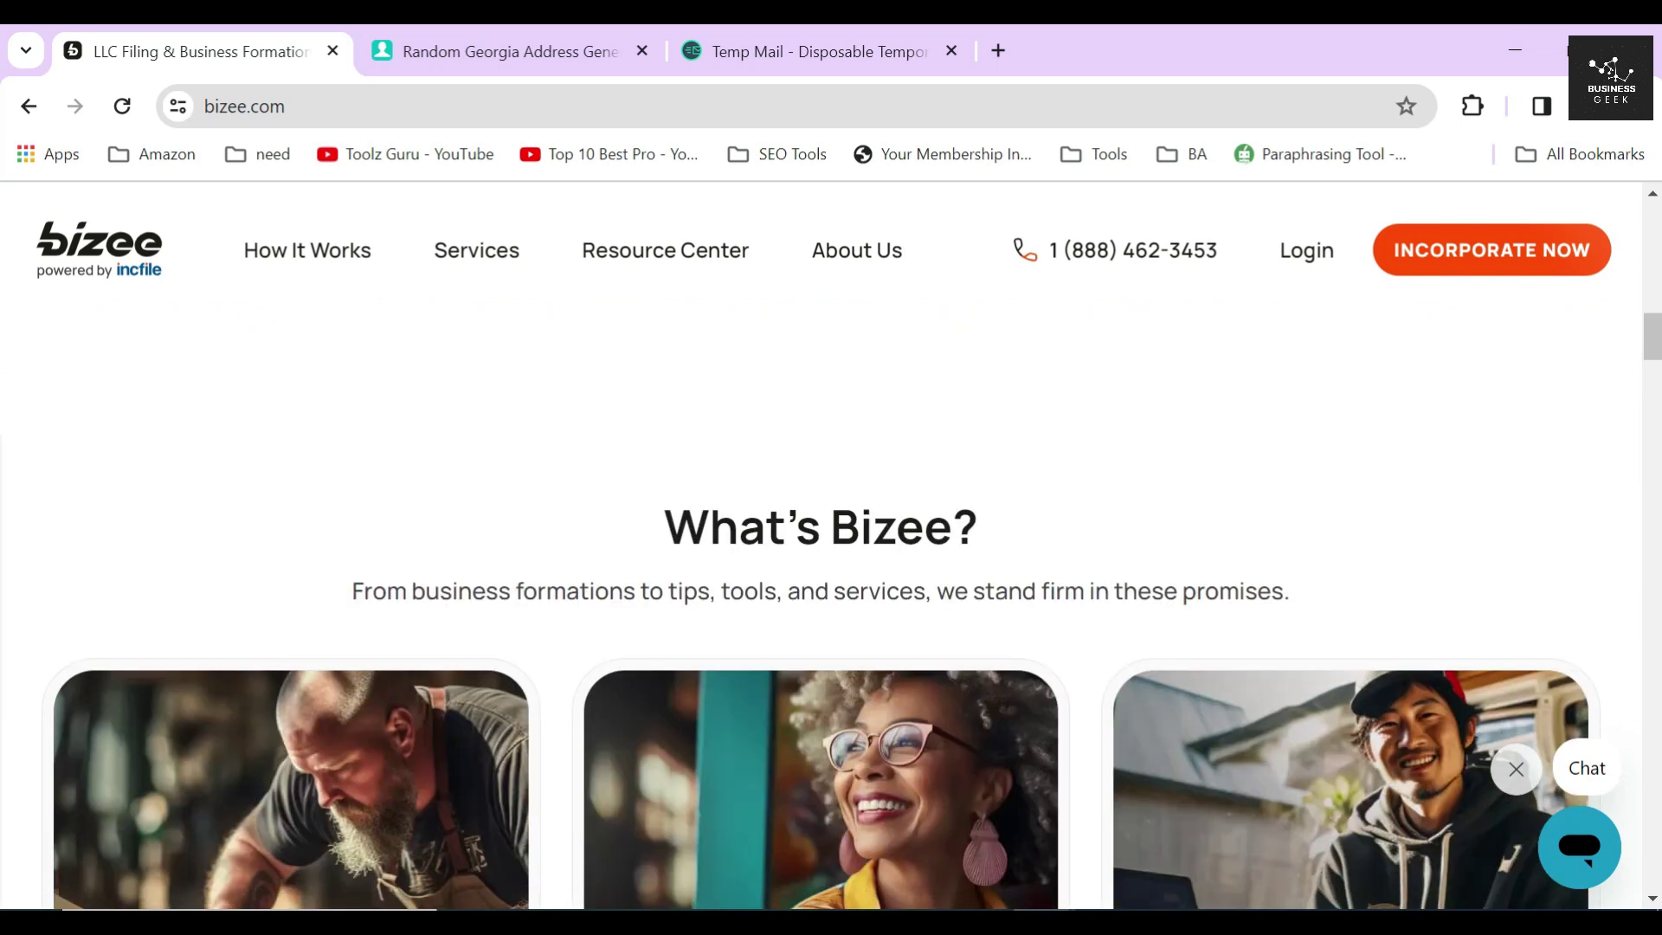
{"action": "scroll", "coordinate": [932, 600], "scroll_direction": "down", "scroll_amount": 6}
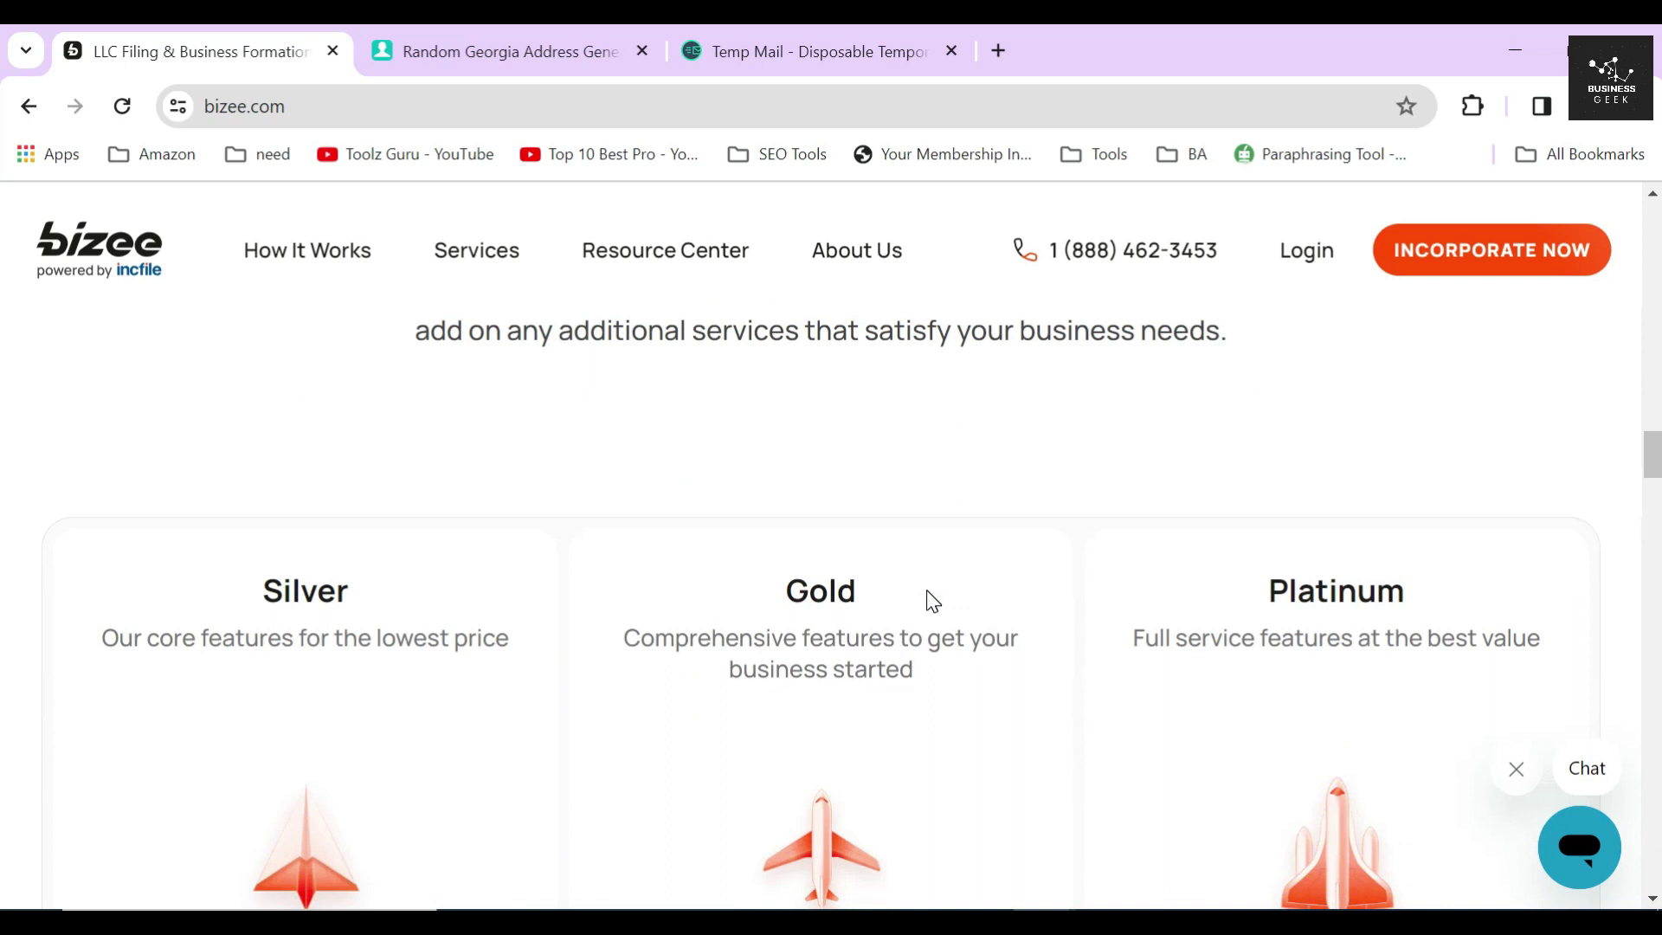
{"action": "scroll", "coordinate": [932, 600], "scroll_direction": "up", "scroll_amount": 6}
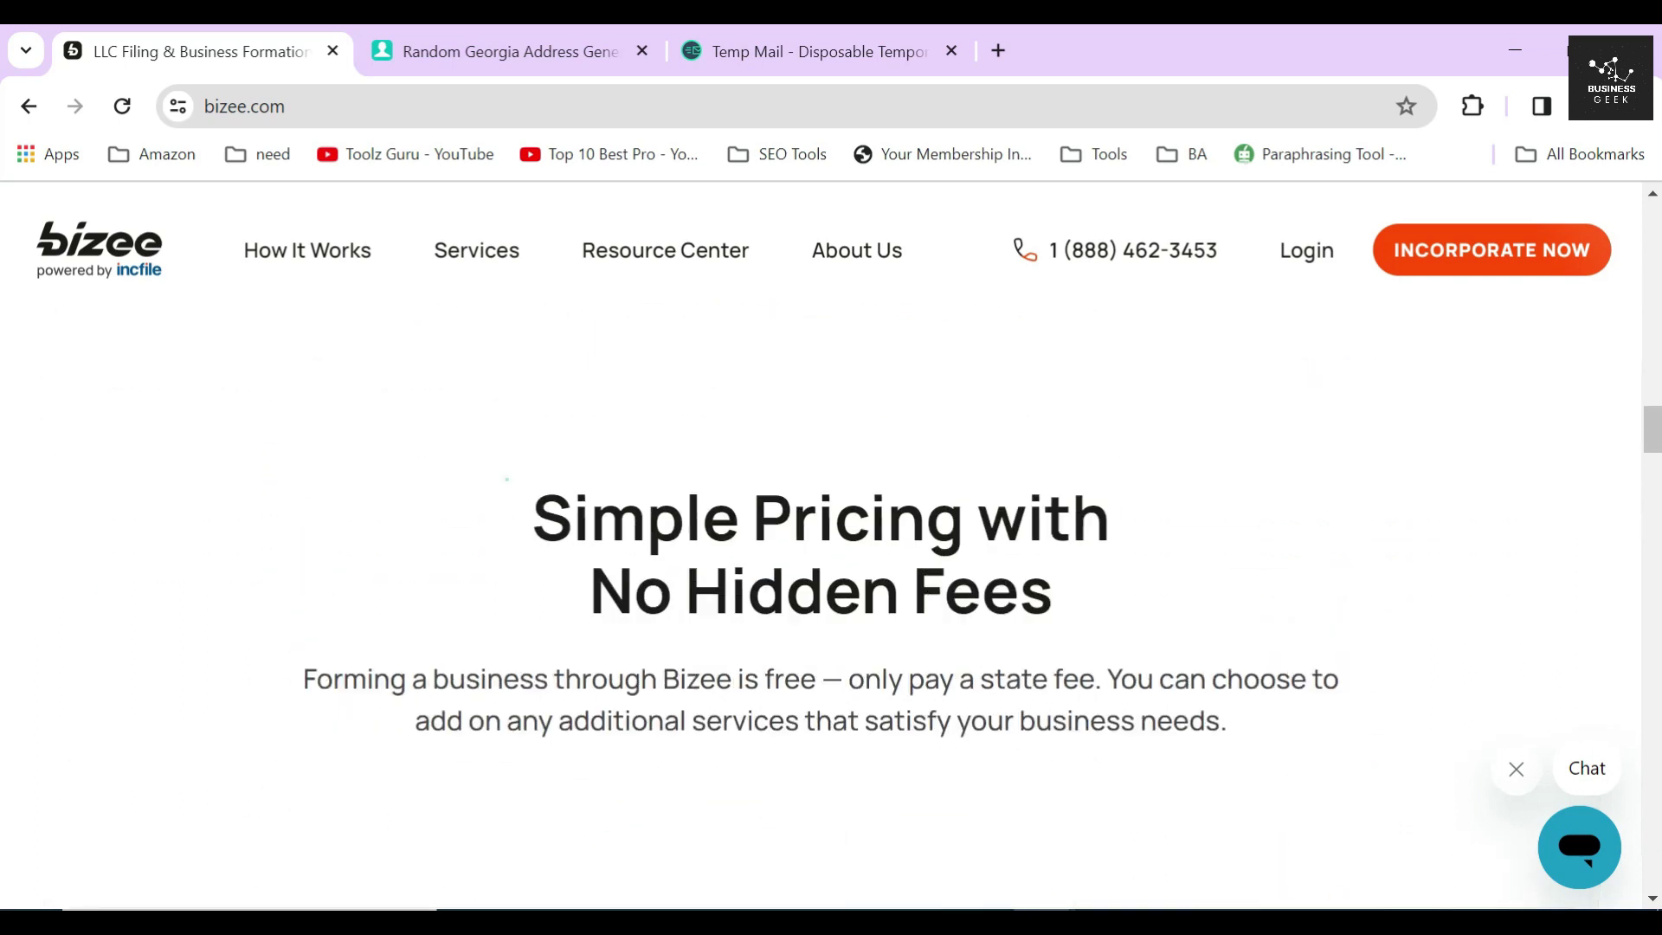
{"action": "left_click_drag", "start_coordinate": [519, 485], "coordinate": [1264, 730]}
{"action": "left_click", "coordinate": [1209, 600]}
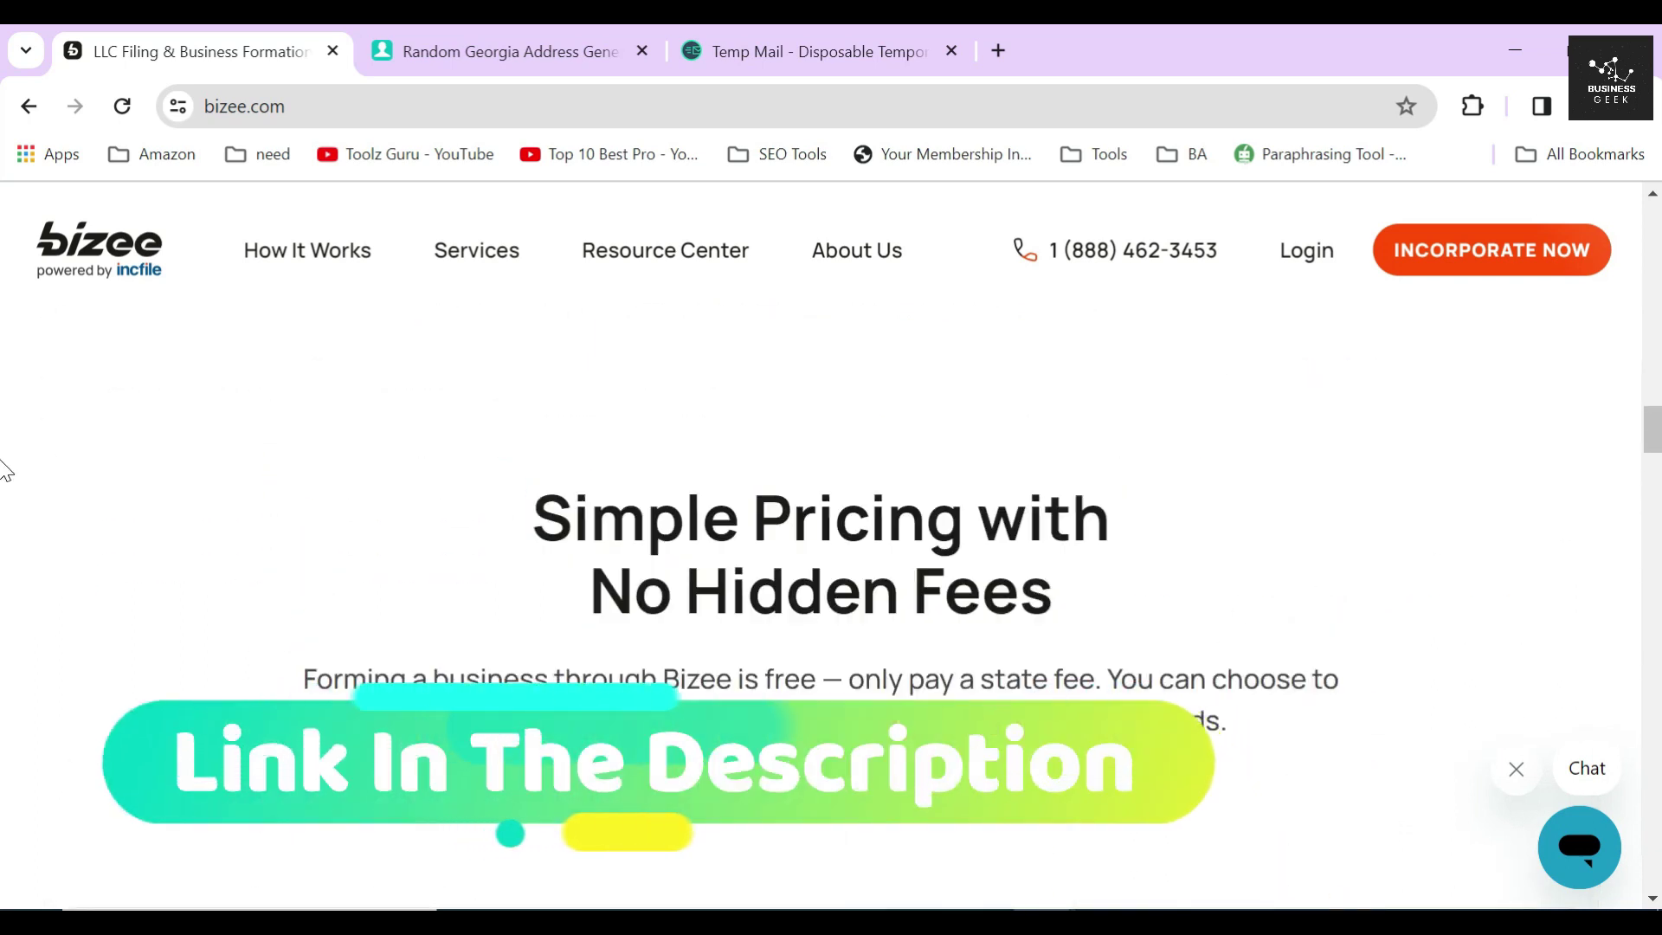
{"action": "scroll", "coordinate": [1321, 333], "scroll_direction": "up", "scroll_amount": 15}
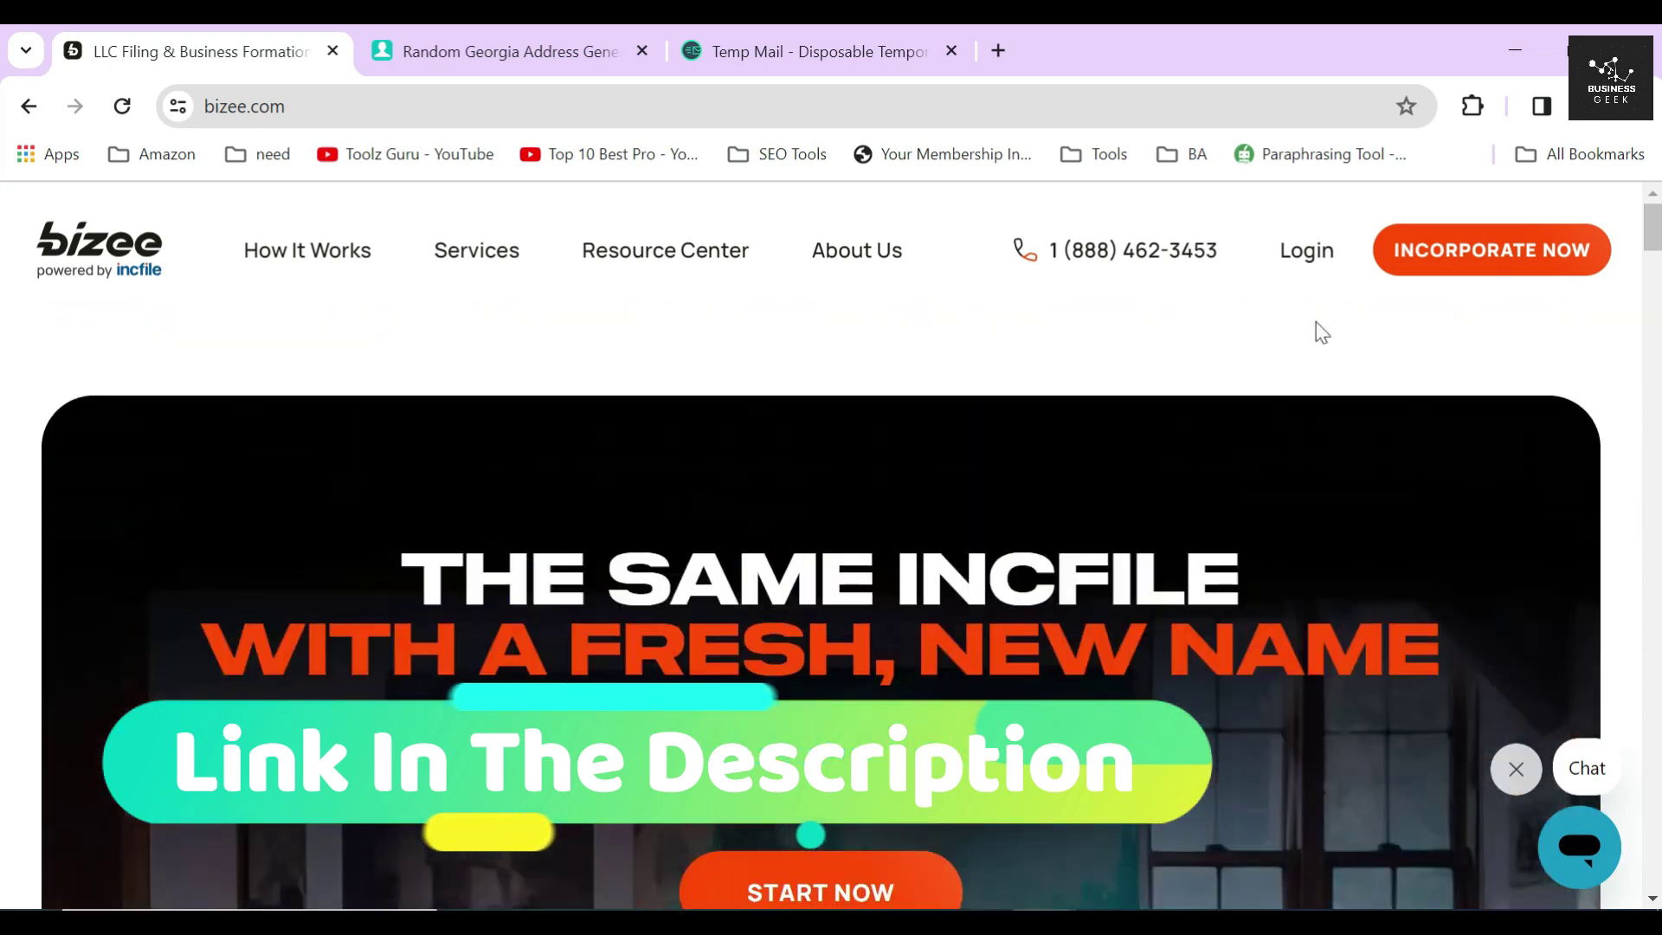
Step: Go to the company dissolution page from Bizee's services list and reach the Dissolution order form
{"action": "left_click", "coordinate": [631, 340]}
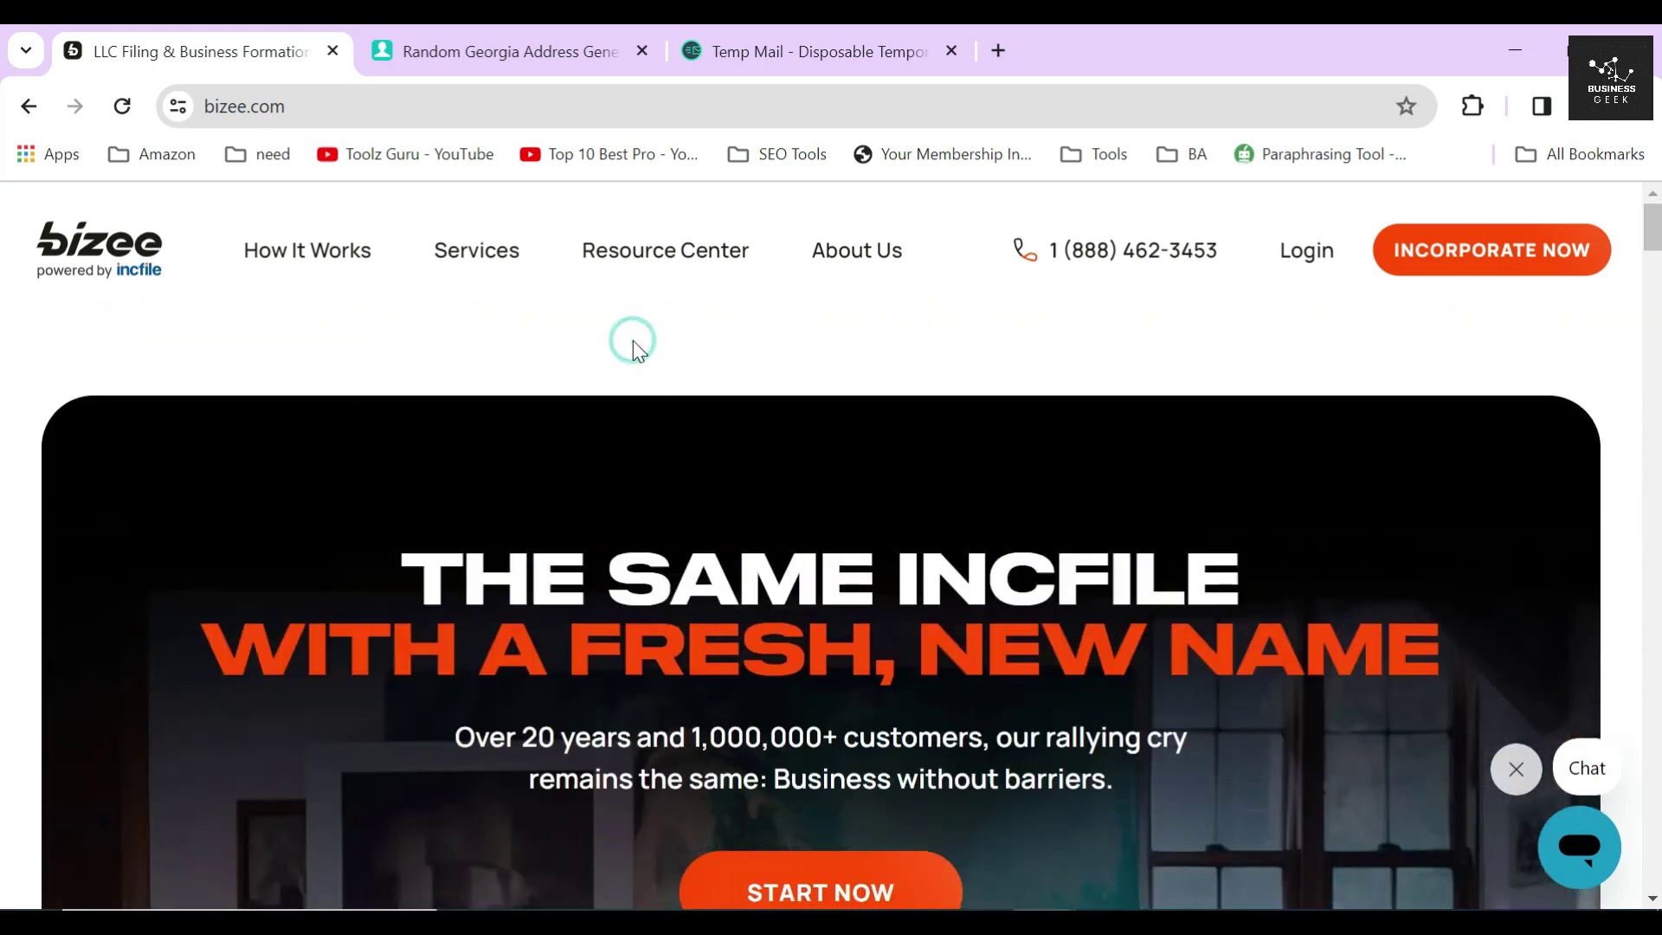
{"action": "left_click", "coordinate": [531, 349]}
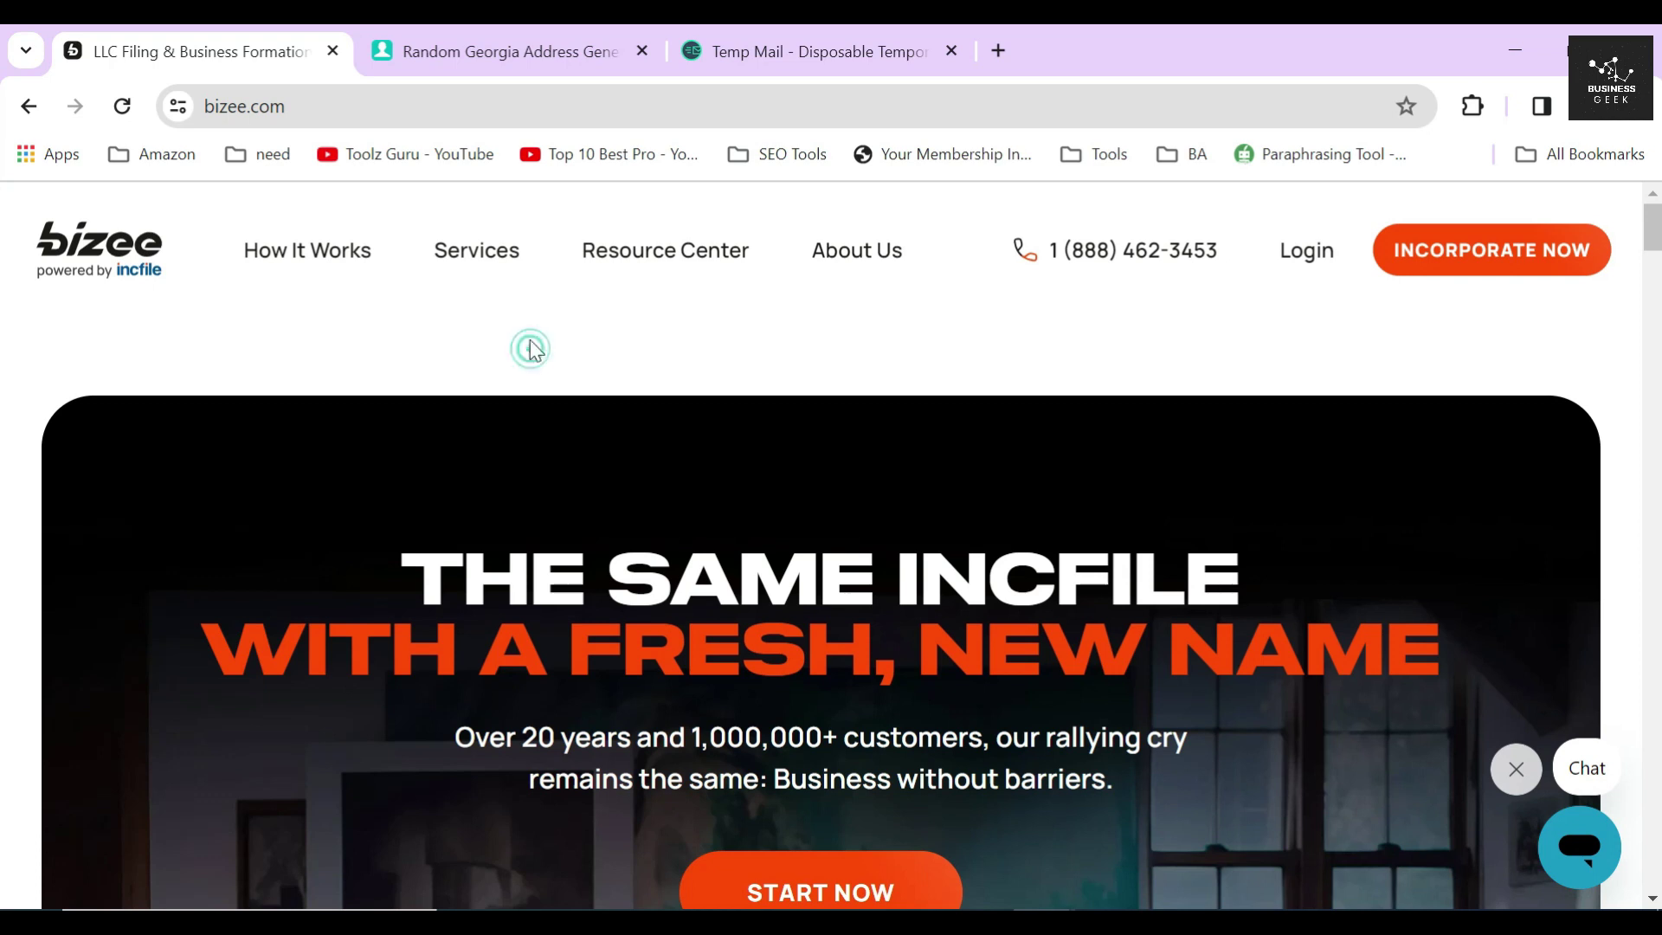
{"action": "left_click", "coordinate": [480, 239]}
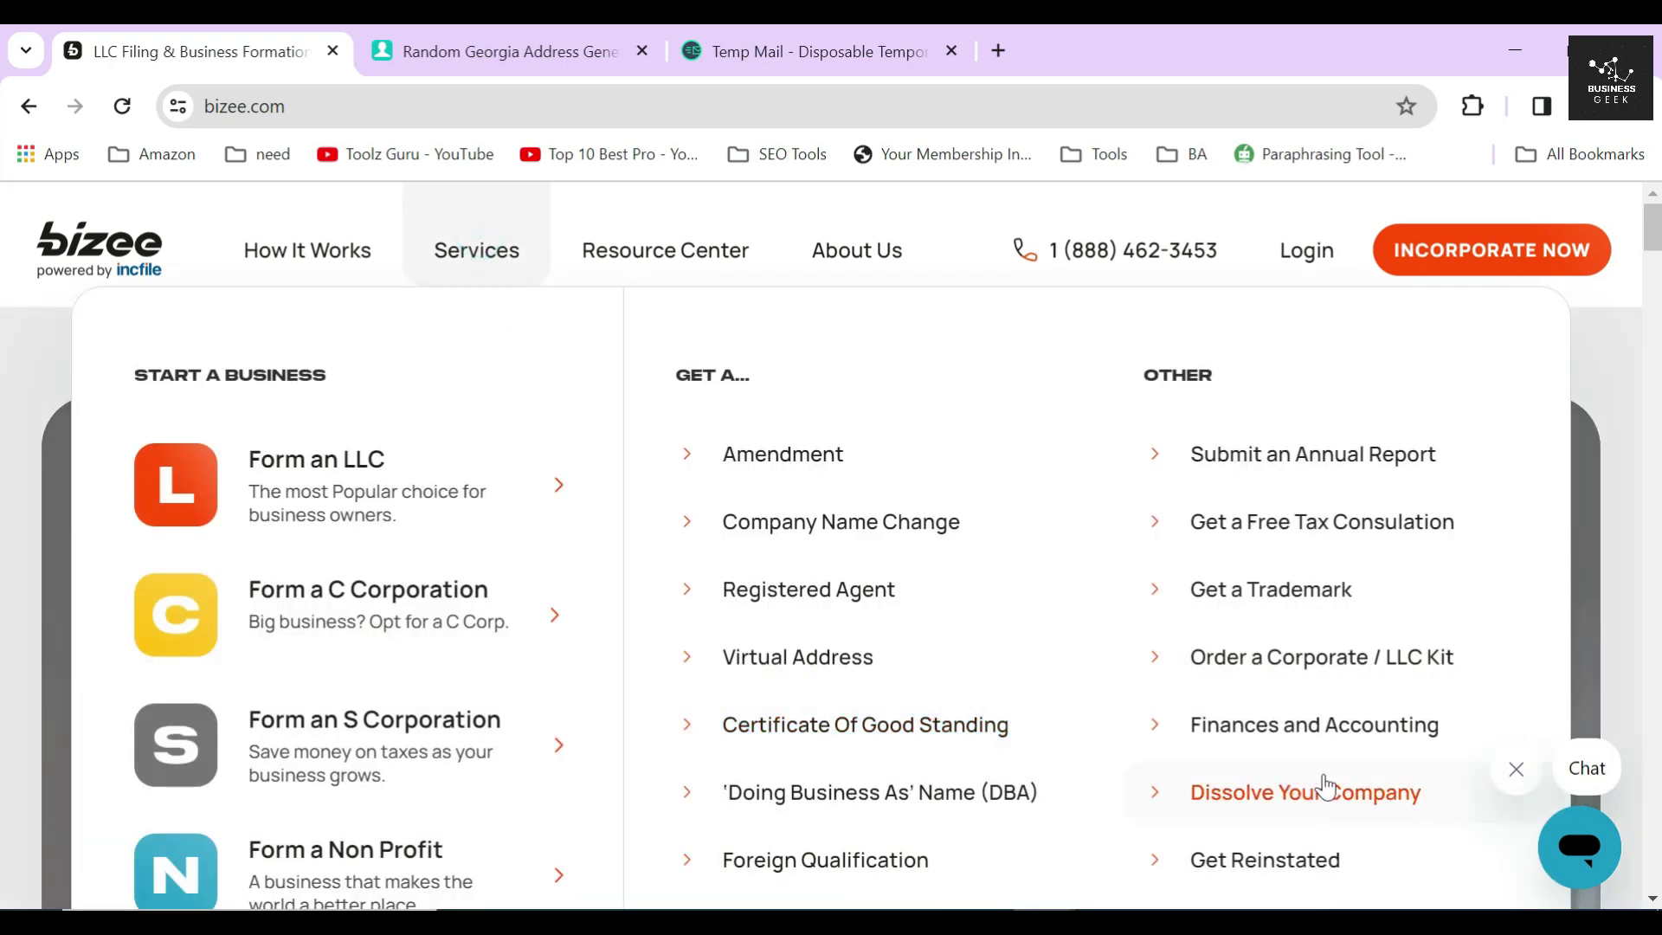
{"action": "left_click", "coordinate": [1313, 805]}
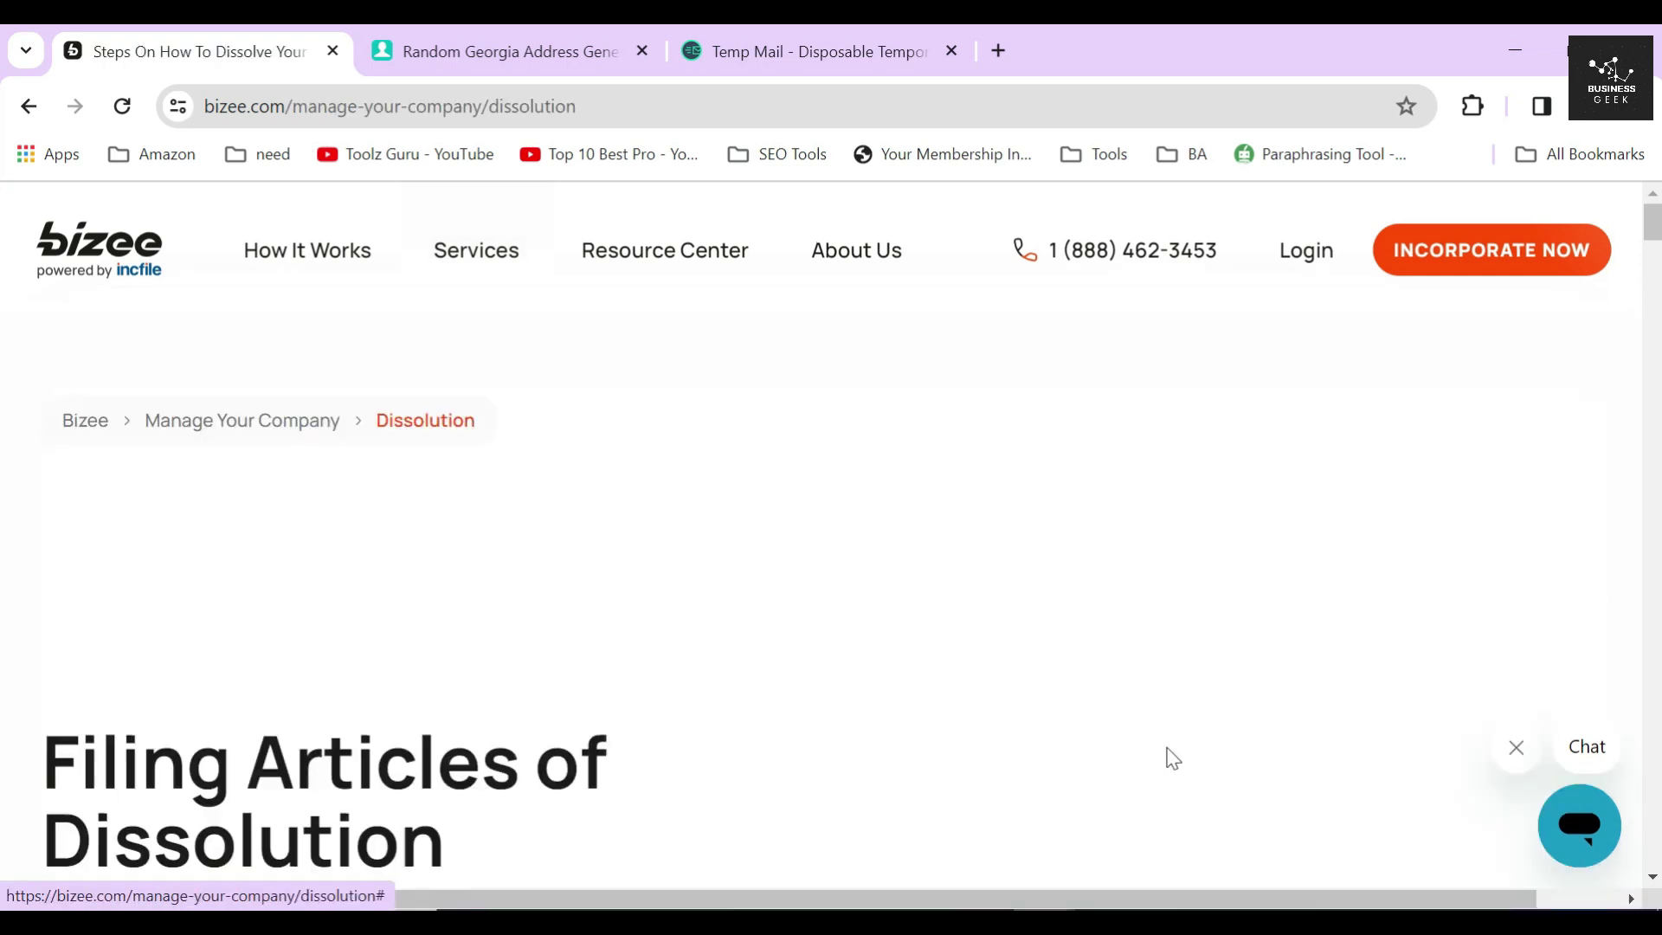
{"action": "scroll", "coordinate": [715, 519], "scroll_direction": "down", "scroll_amount": 3}
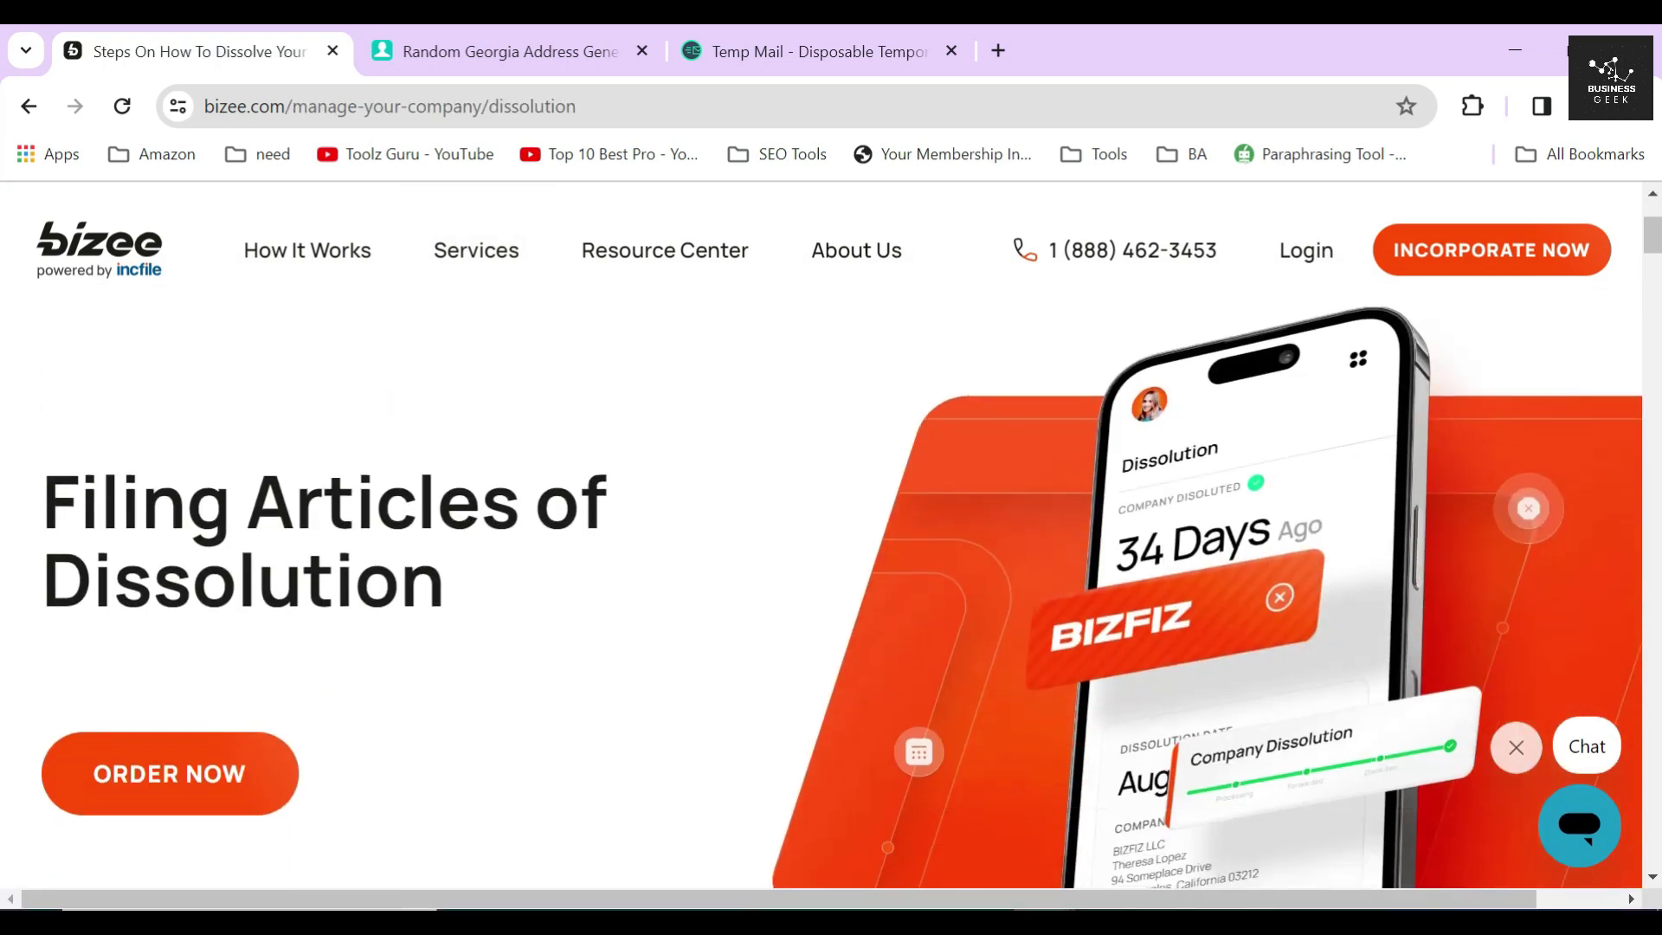
{"action": "left_click_drag", "start_coordinate": [41, 502], "coordinate": [564, 595]}
{"action": "left_click", "coordinate": [565, 596]}
{"action": "scroll", "coordinate": [926, 575], "scroll_direction": "down", "scroll_amount": 1}
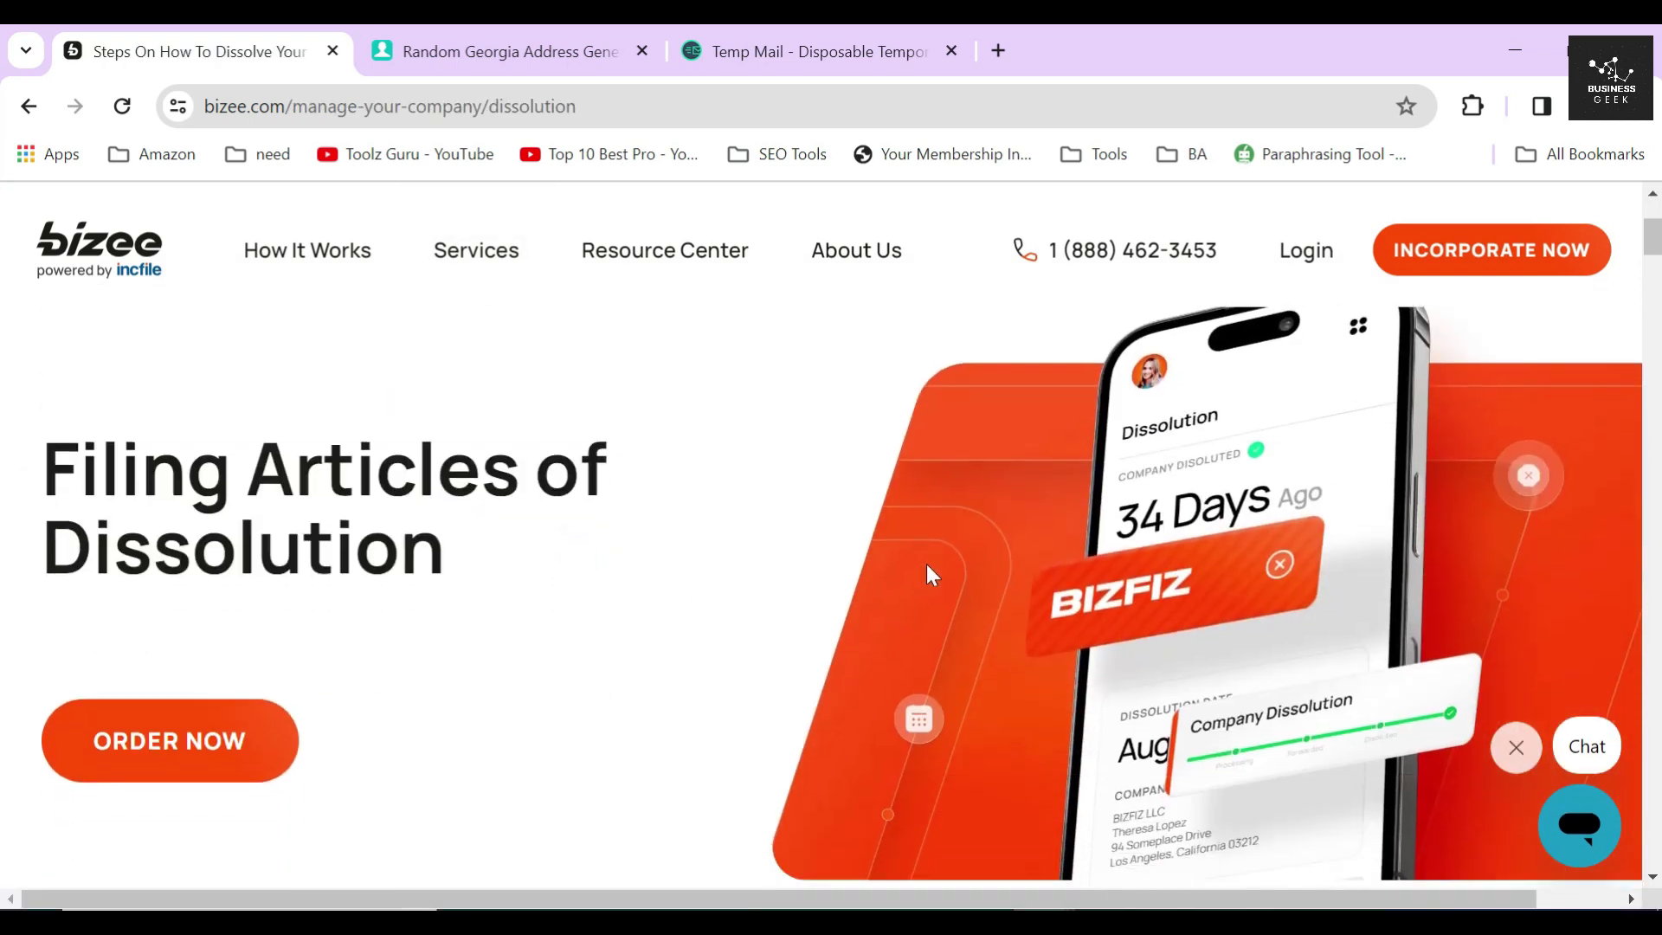
{"action": "scroll", "coordinate": [931, 574], "scroll_direction": "down", "scroll_amount": 5}
{"action": "scroll", "coordinate": [877, 560], "scroll_direction": "down", "scroll_amount": 15}
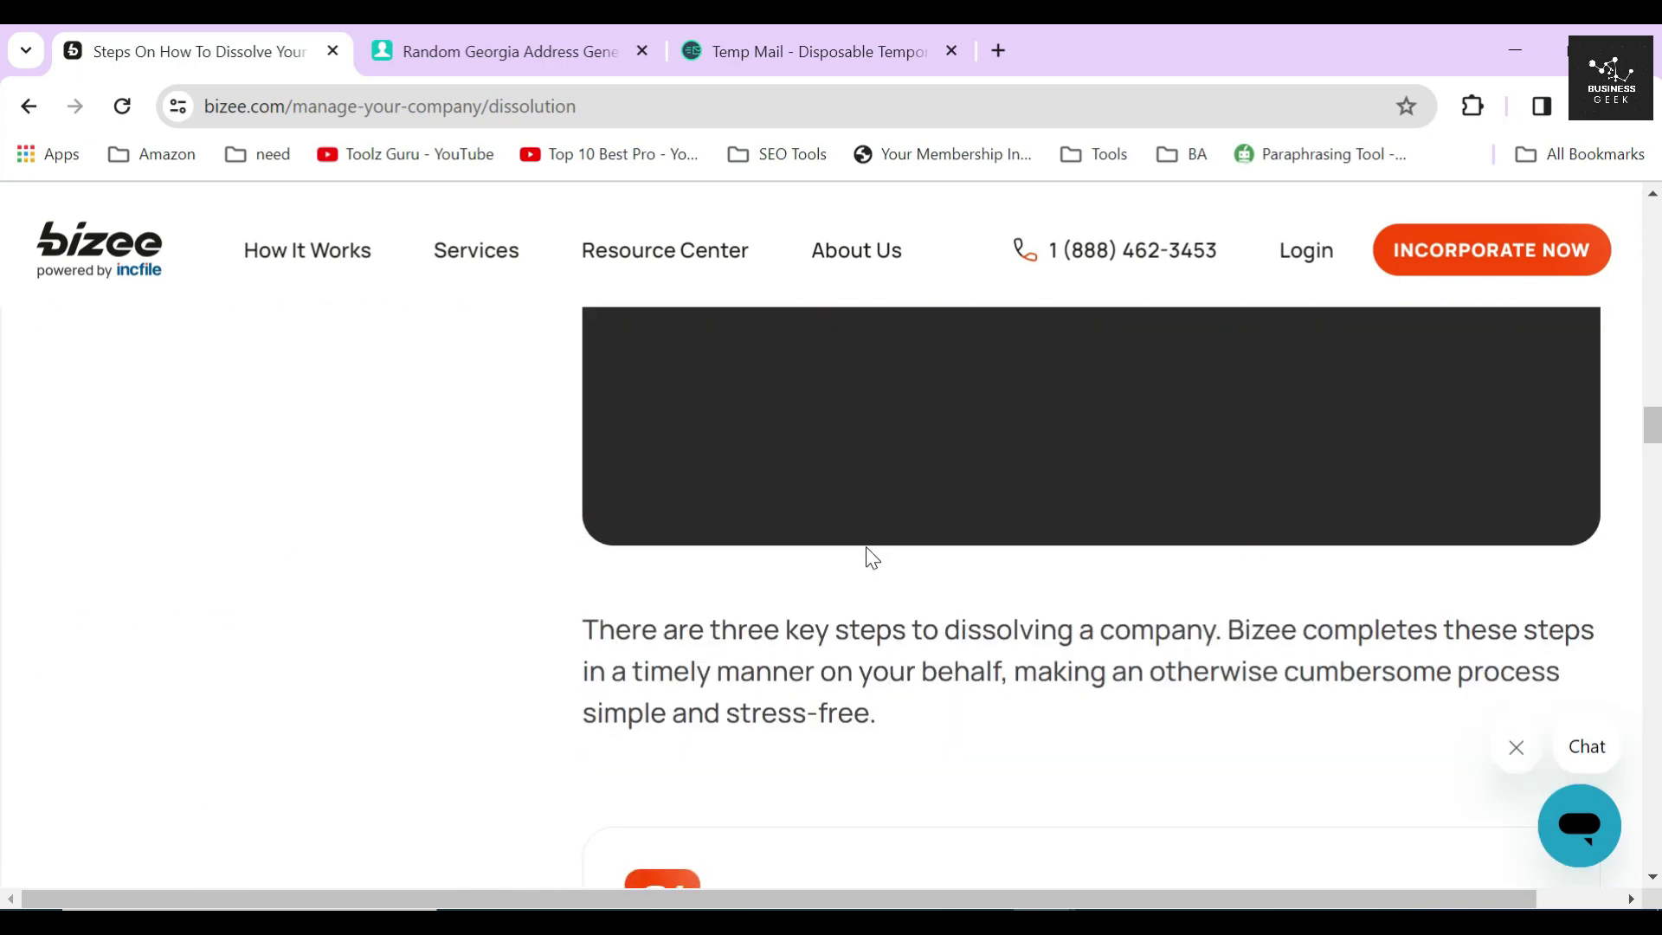
{"action": "scroll", "coordinate": [870, 558], "scroll_direction": "down", "scroll_amount": 10}
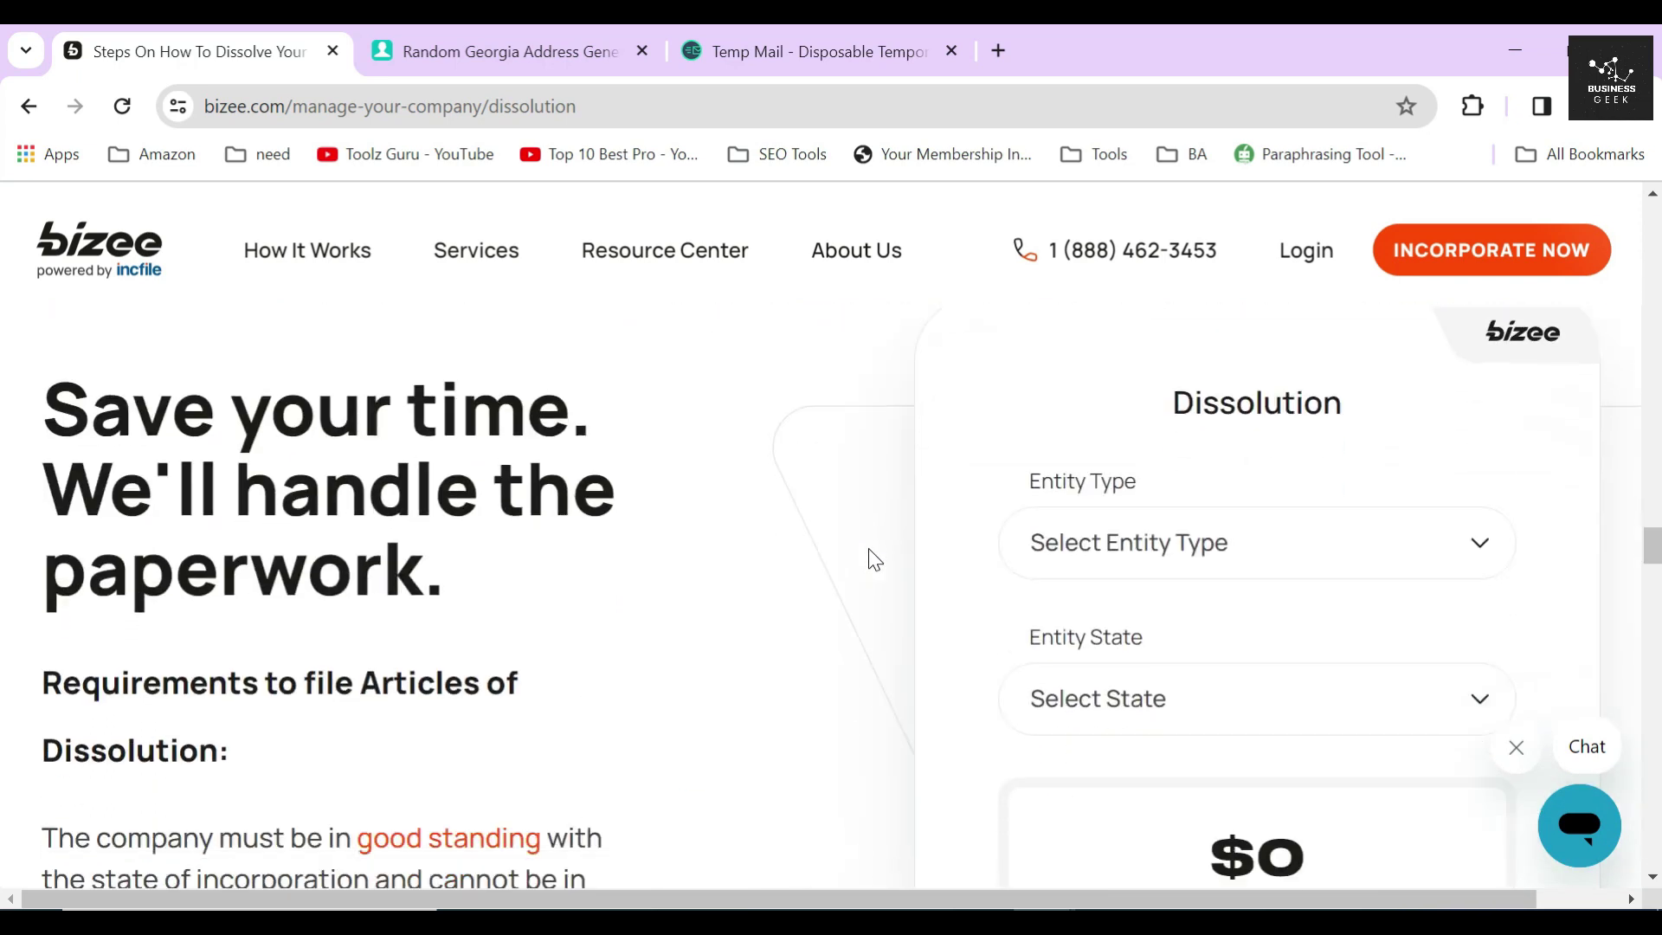
{"action": "left_click_drag", "start_coordinate": [1151, 368], "coordinate": [1389, 360]}
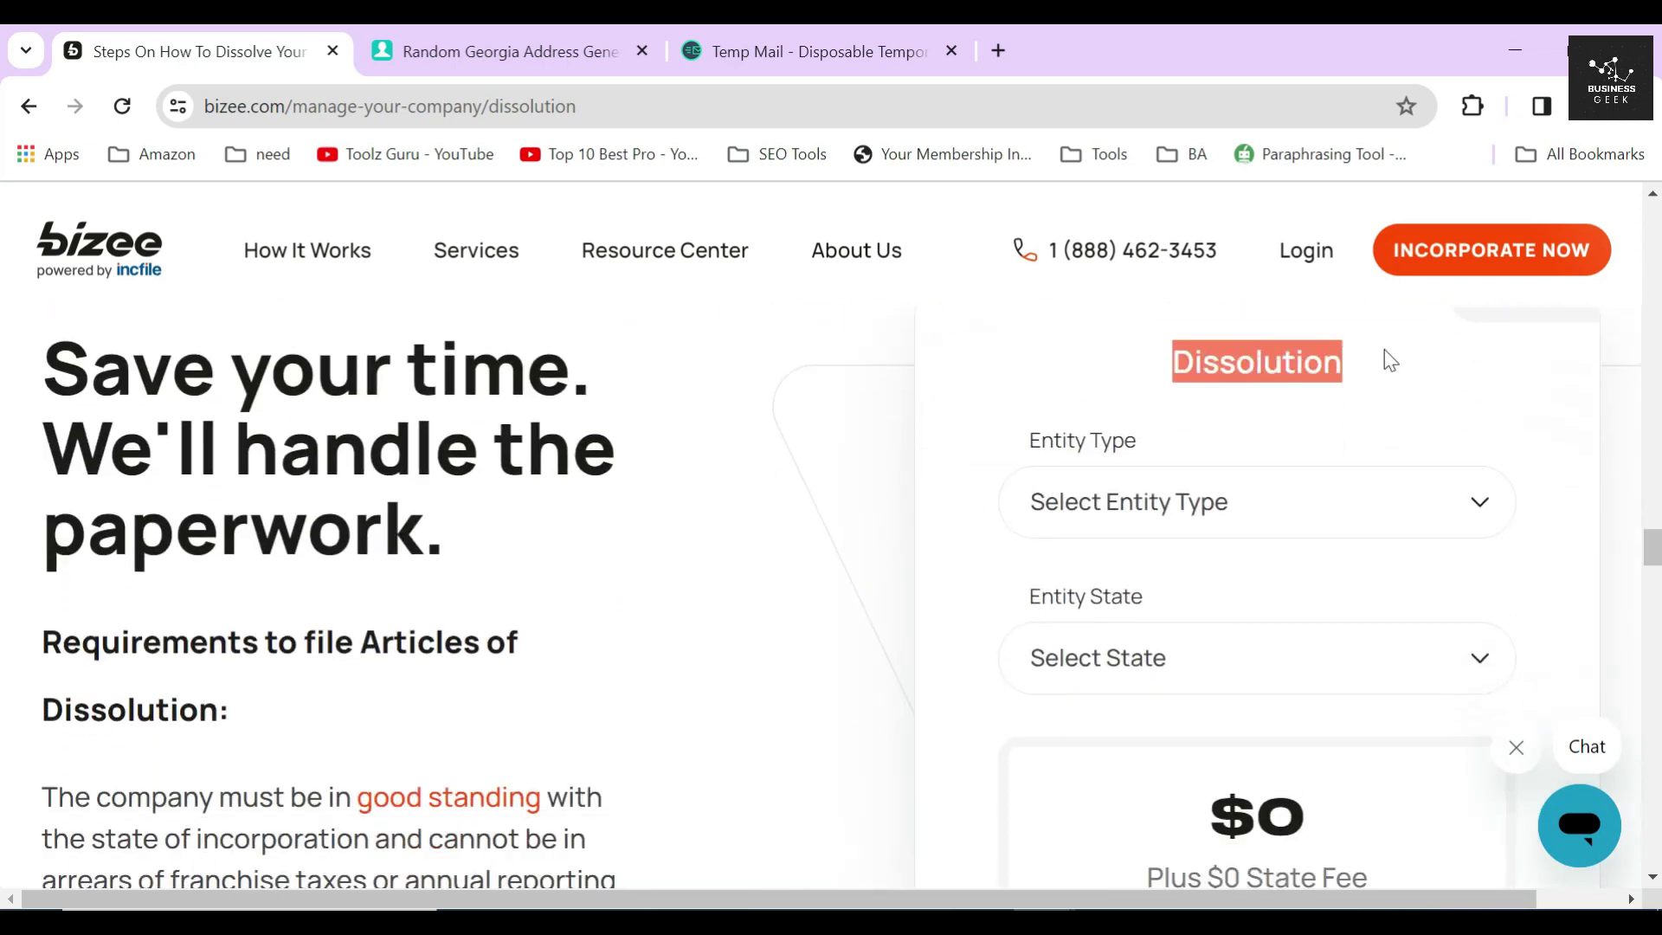
{"action": "left_click", "coordinate": [965, 485]}
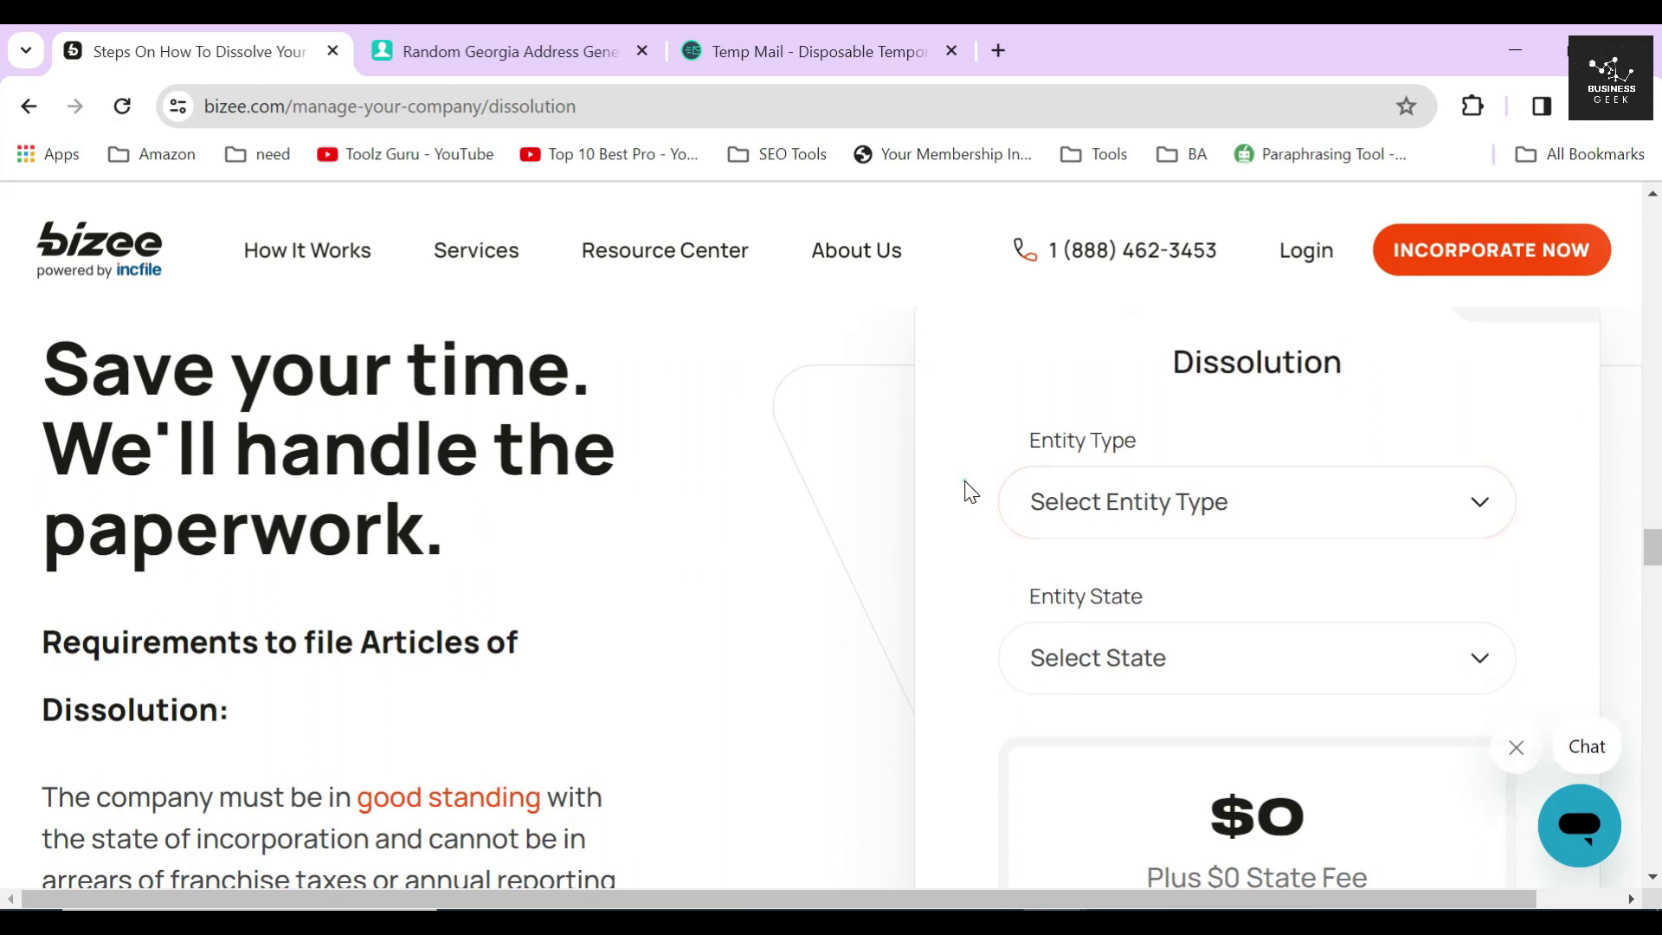
Step: Choose LLC as entity type and Georgia as entity state, quoting $149 plus $50 state fee
{"action": "left_click", "coordinate": [1216, 530]}
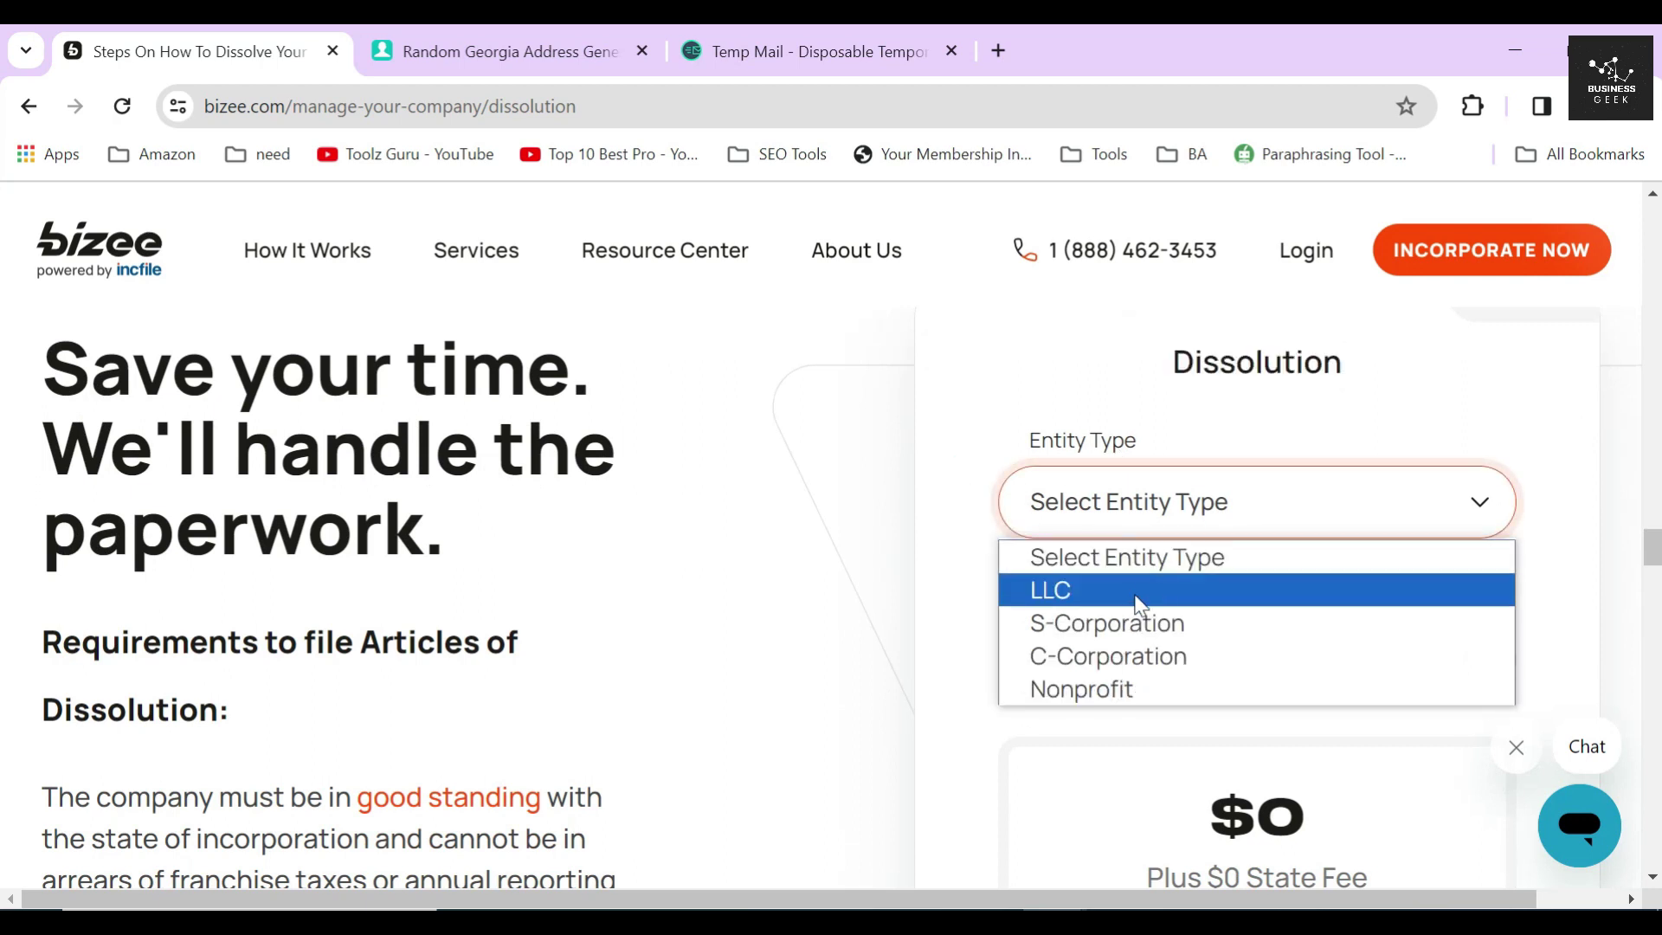
{"action": "left_click", "coordinate": [1131, 596]}
{"action": "left_click", "coordinate": [961, 509]}
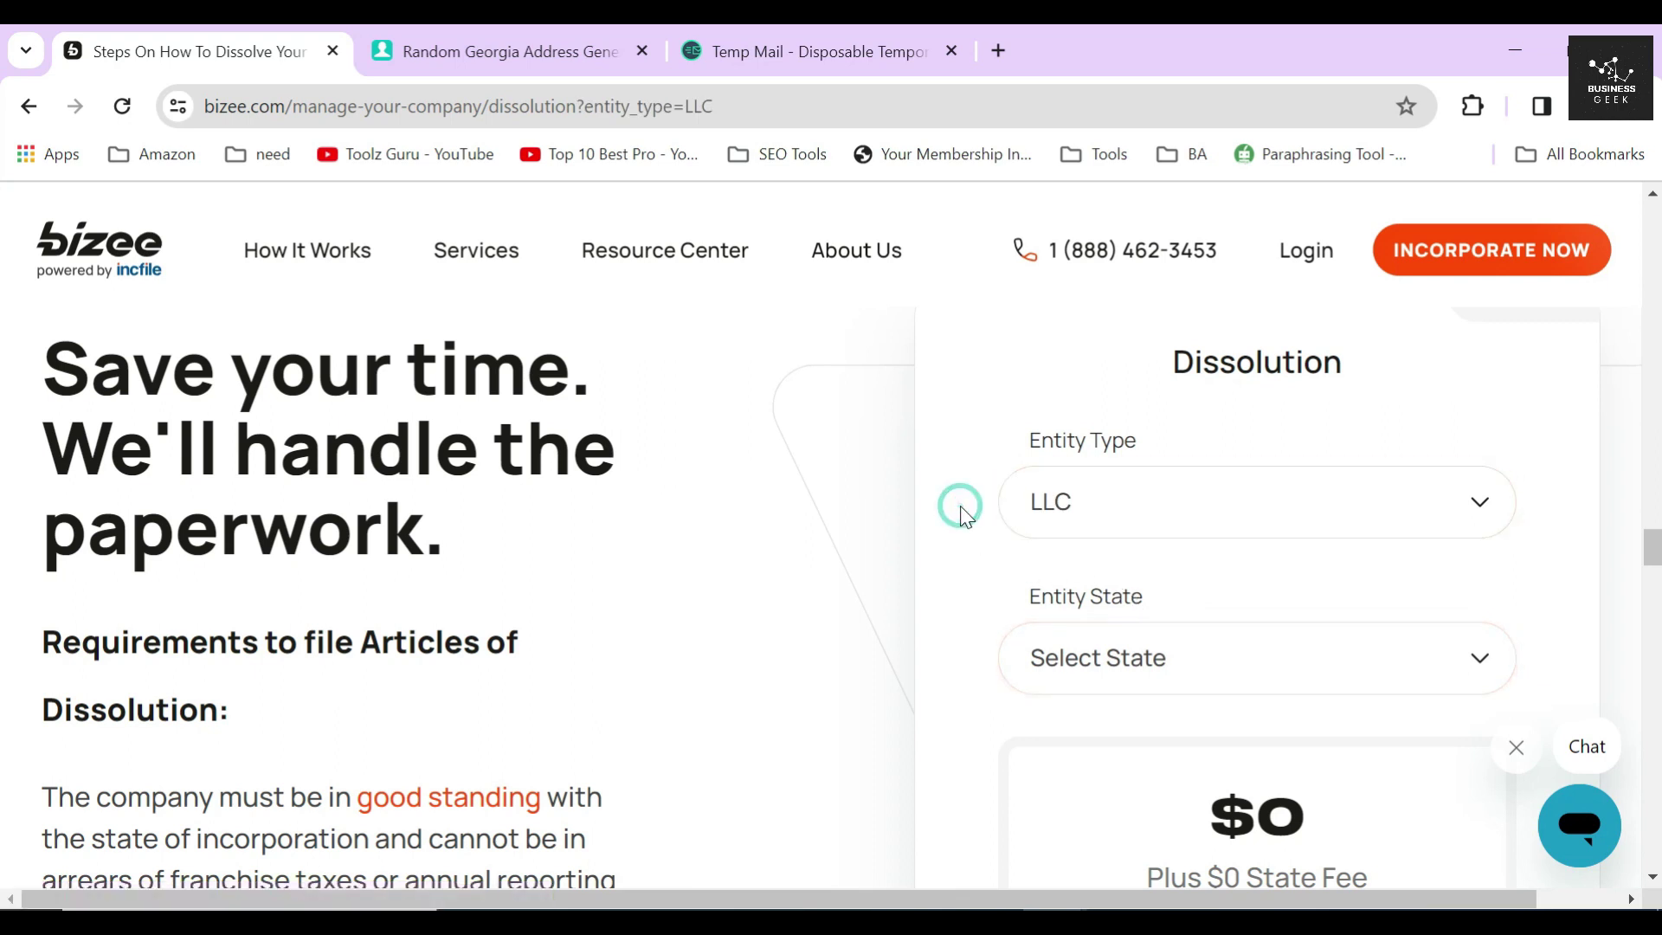
{"action": "scroll", "coordinate": [957, 510], "scroll_direction": "down", "scroll_amount": 1}
{"action": "left_click", "coordinate": [1242, 551]}
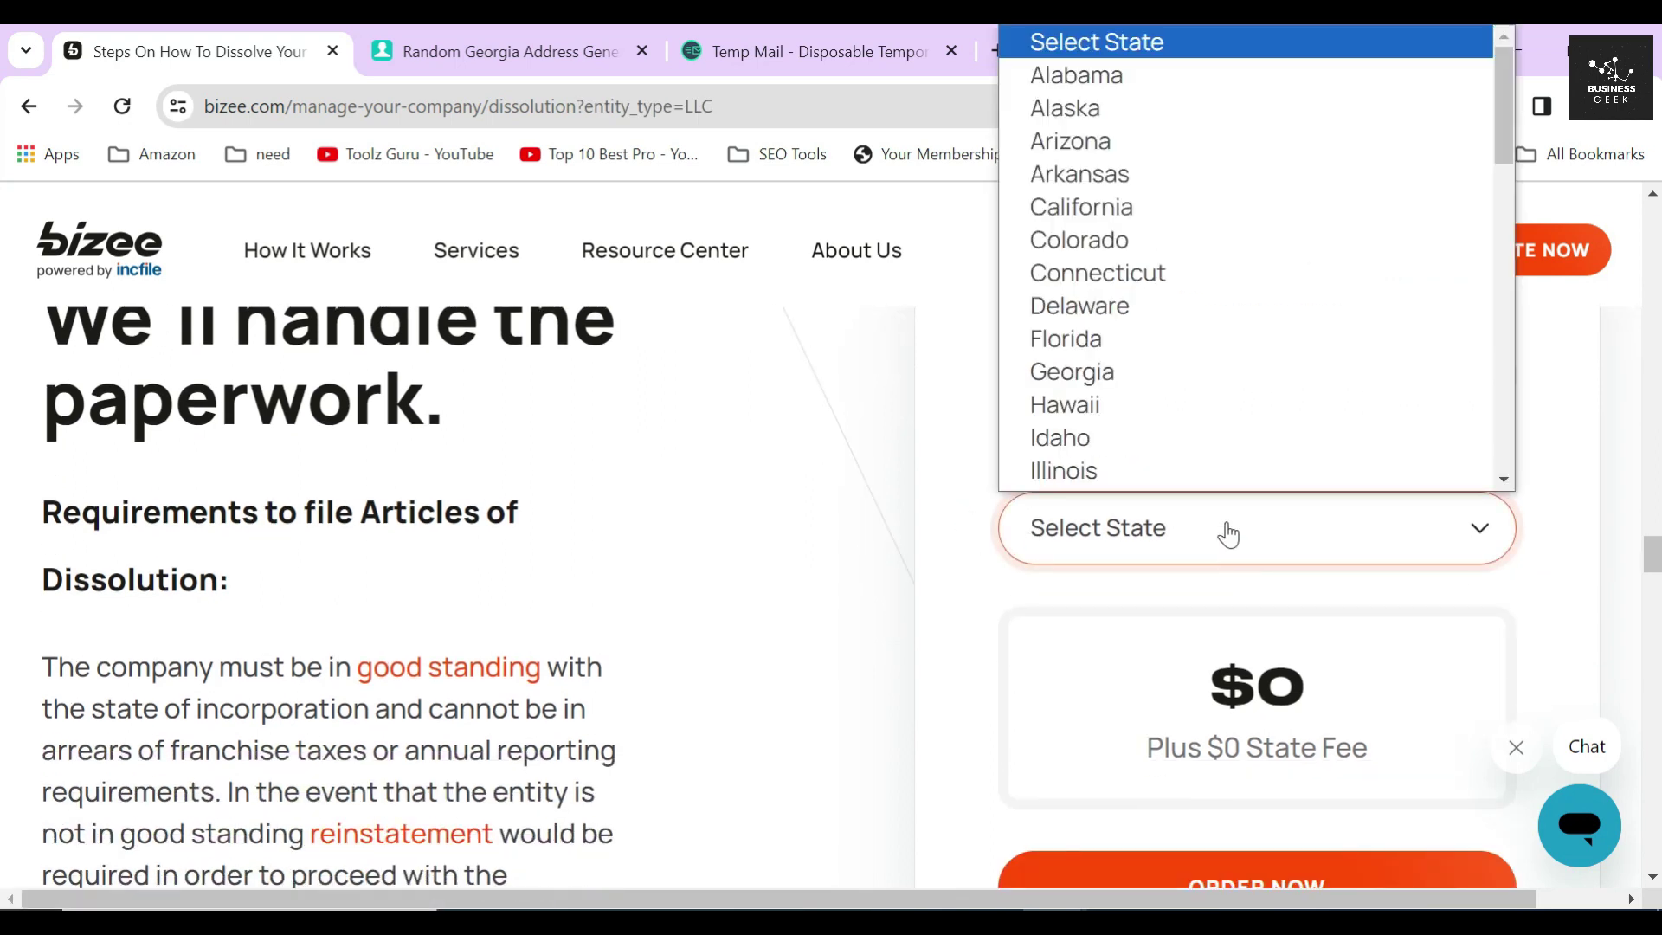
{"action": "left_click", "coordinate": [1114, 378]}
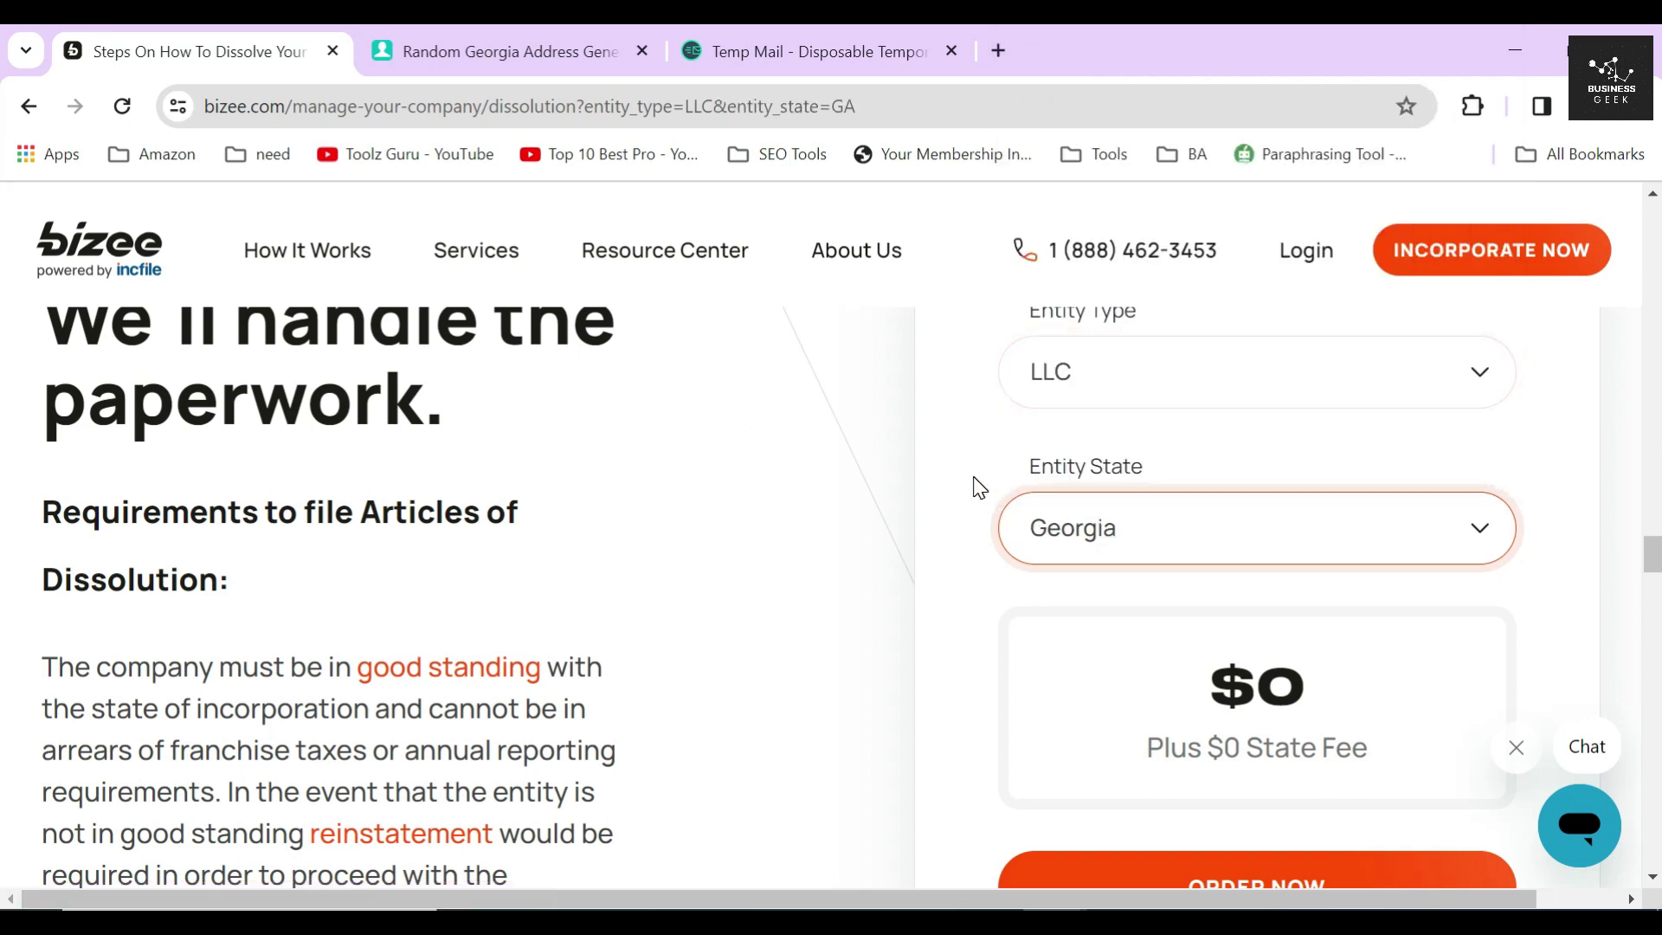
{"action": "scroll", "coordinate": [1144, 624], "scroll_direction": "down", "scroll_amount": 3}
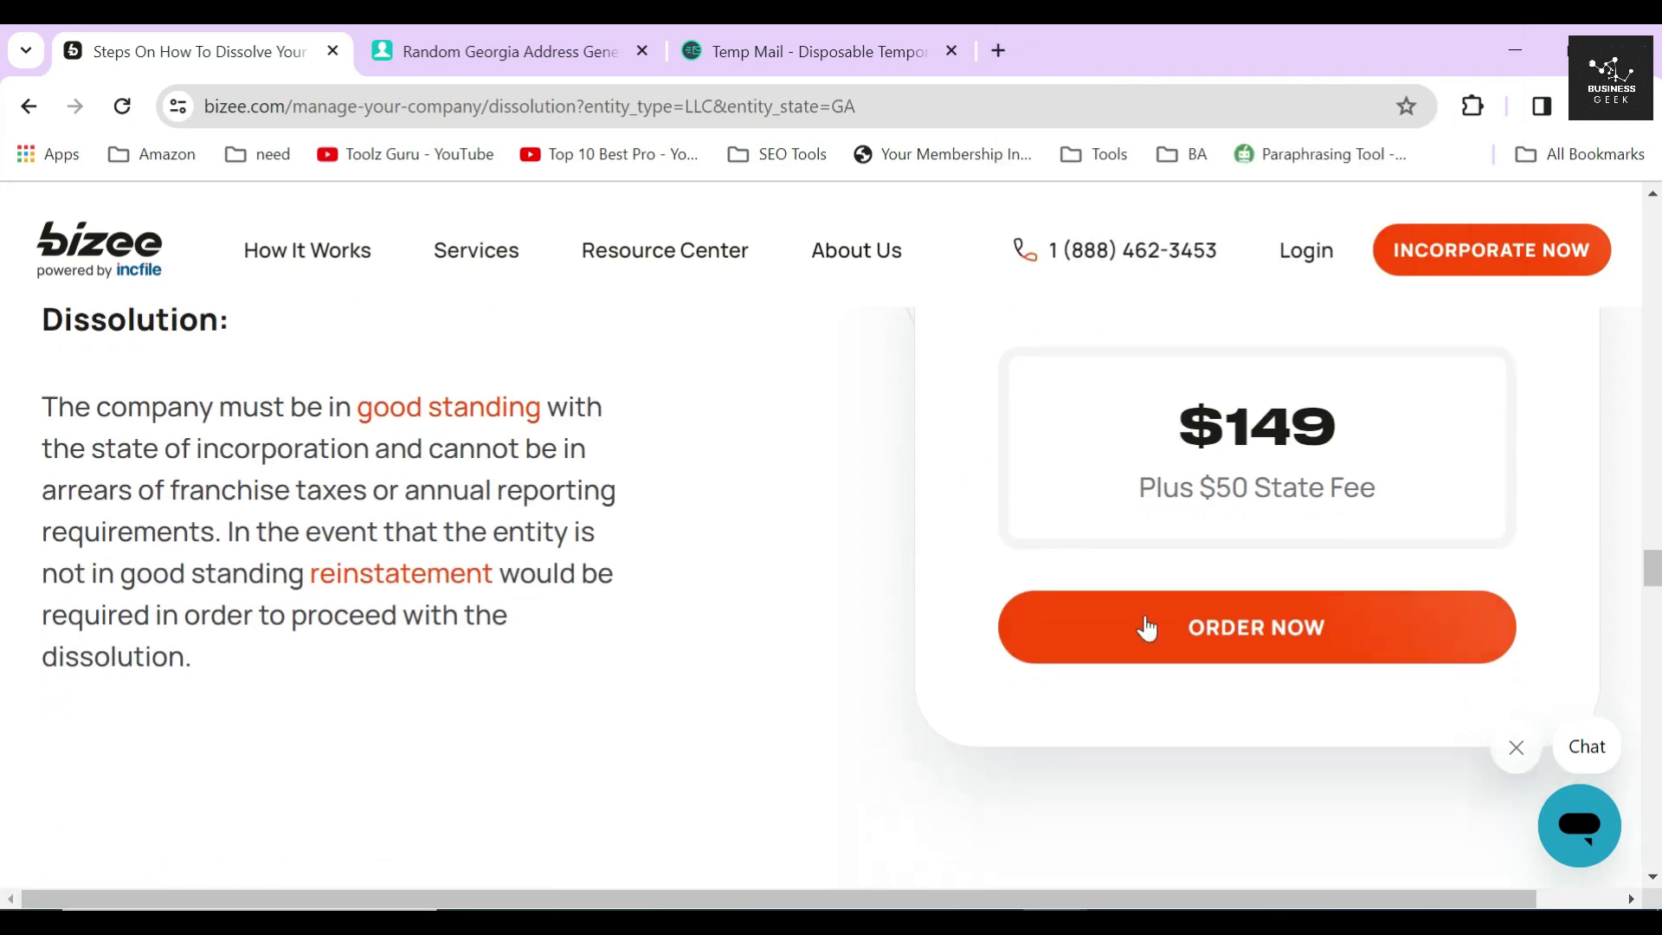
Step: Start the Articles of Dissolution order and enter the contact's first and last name
{"action": "left_click", "coordinate": [1256, 638]}
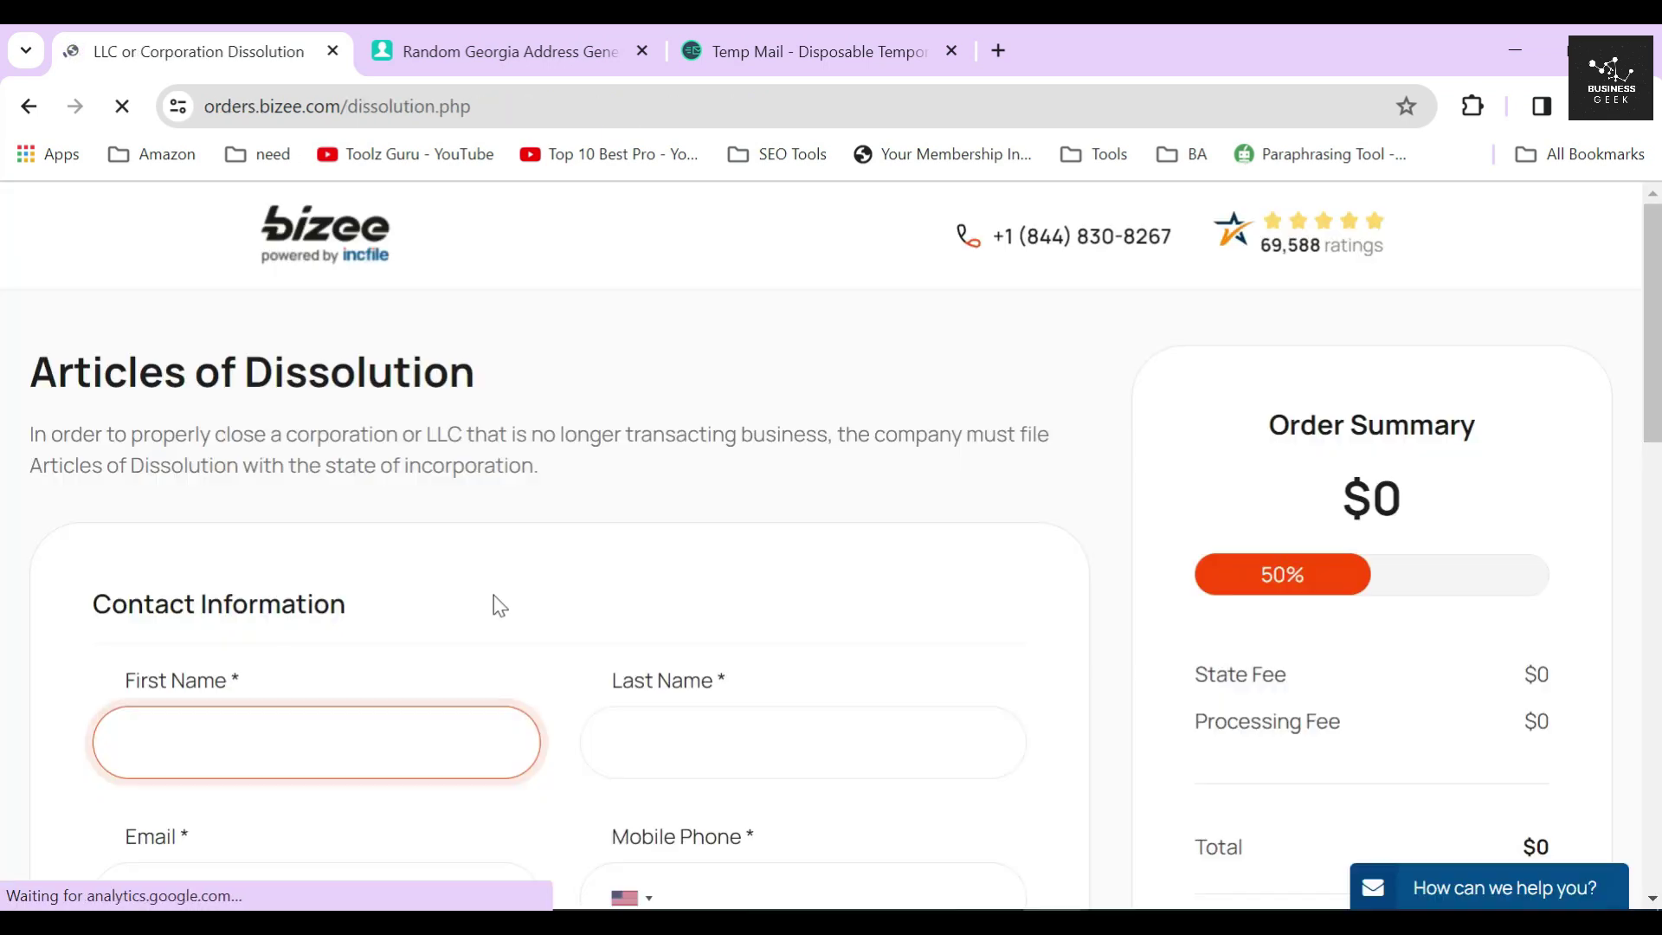
{"action": "triple_click", "coordinate": [356, 601]}
{"action": "left_click", "coordinate": [449, 582]}
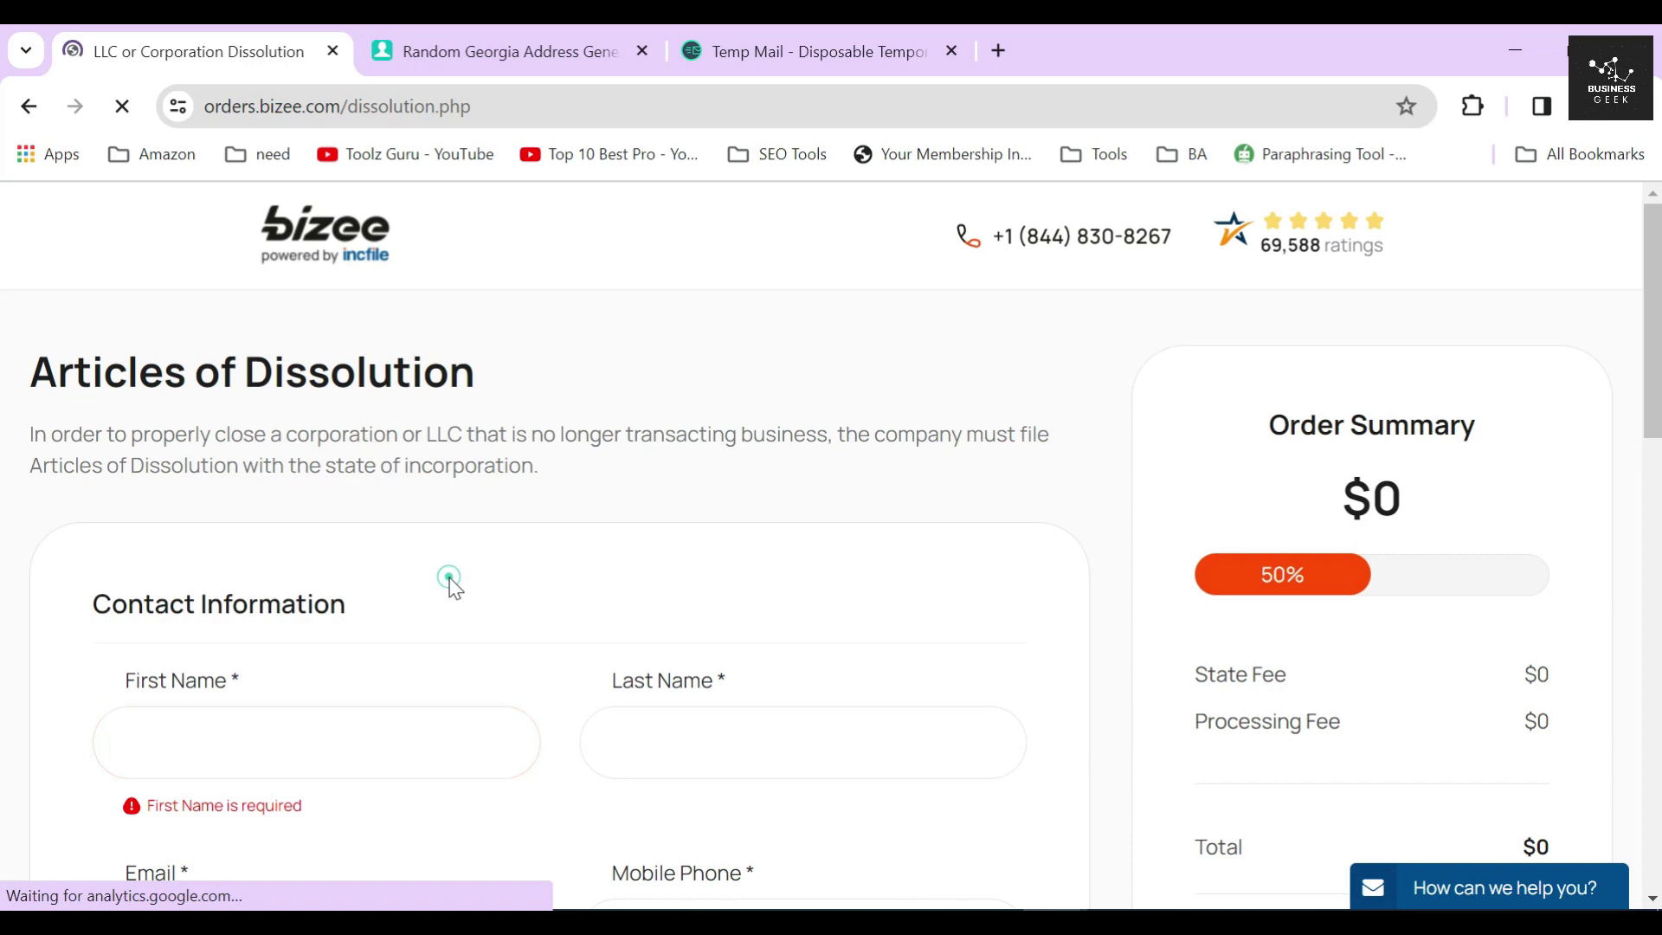
{"action": "scroll", "coordinate": [471, 568], "scroll_direction": "down", "scroll_amount": 2}
{"action": "left_click", "coordinate": [385, 611]}
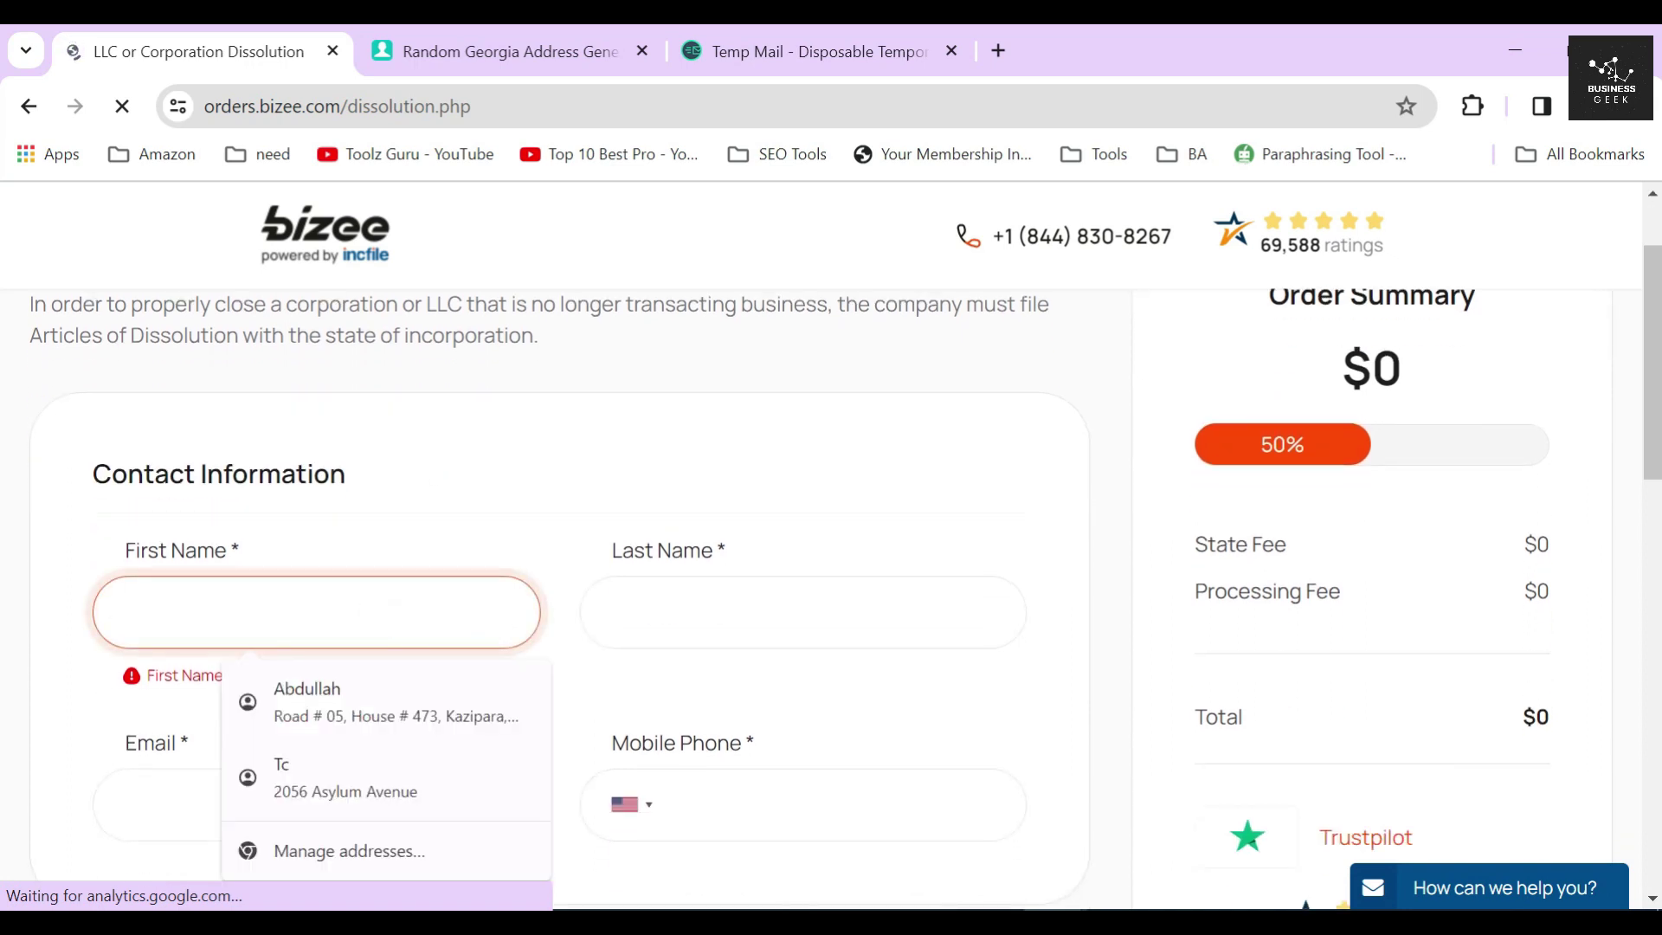
{"action": "type", "text": "btu"}
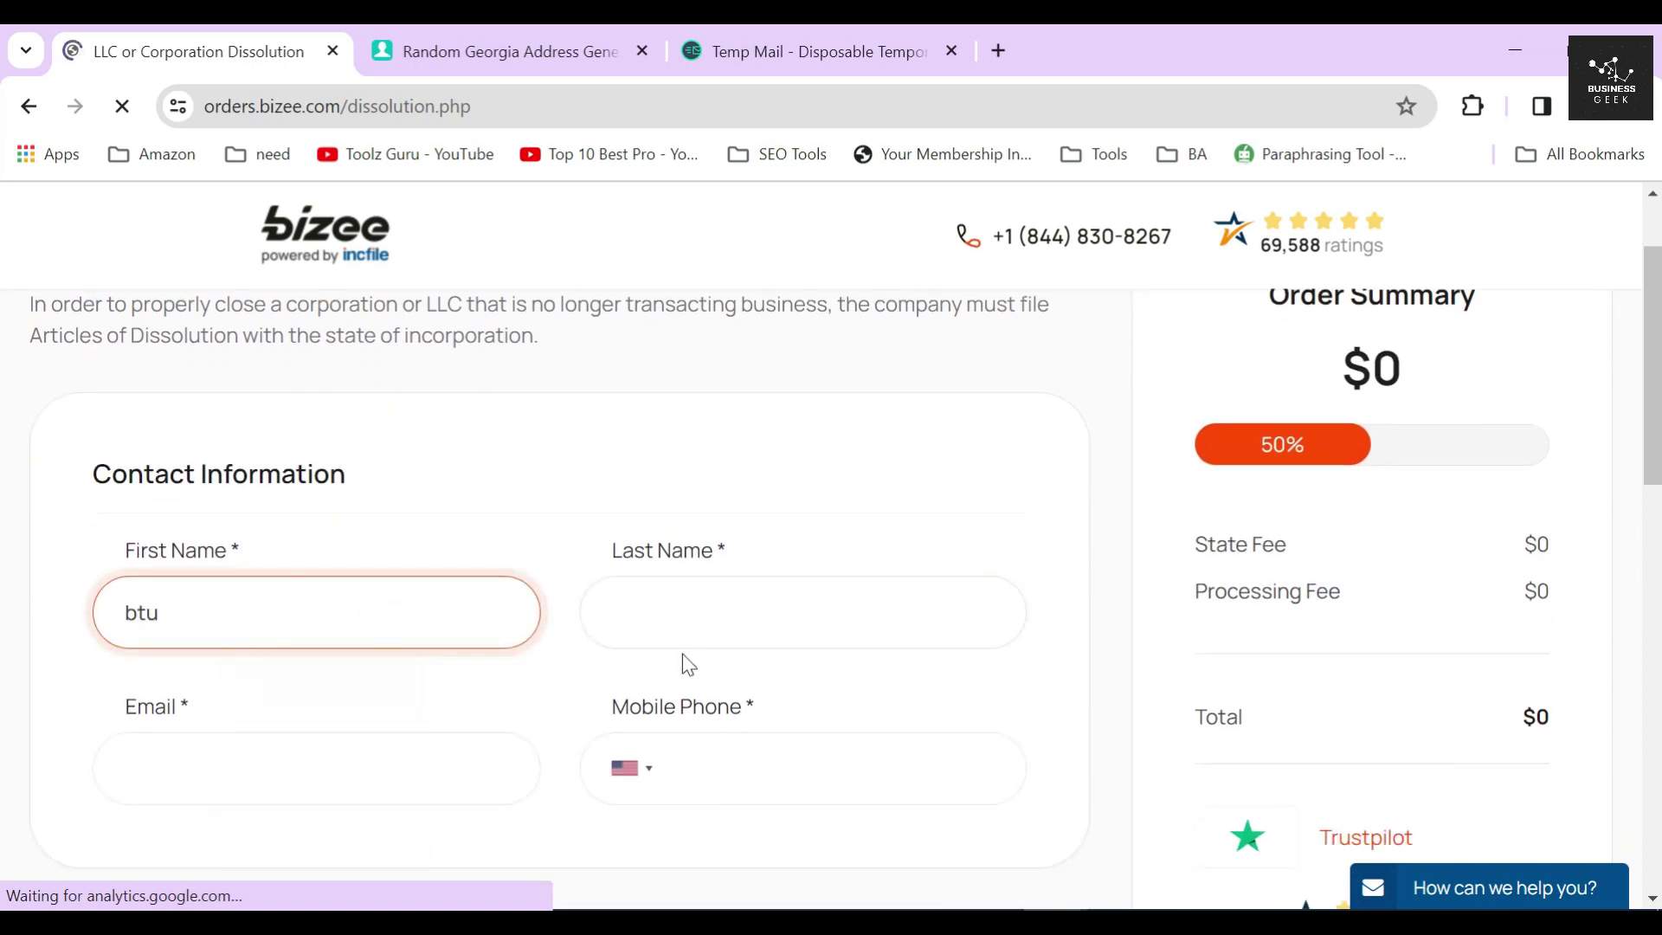
{"action": "left_click", "coordinate": [725, 603]}
{"action": "type", "text": "n"}
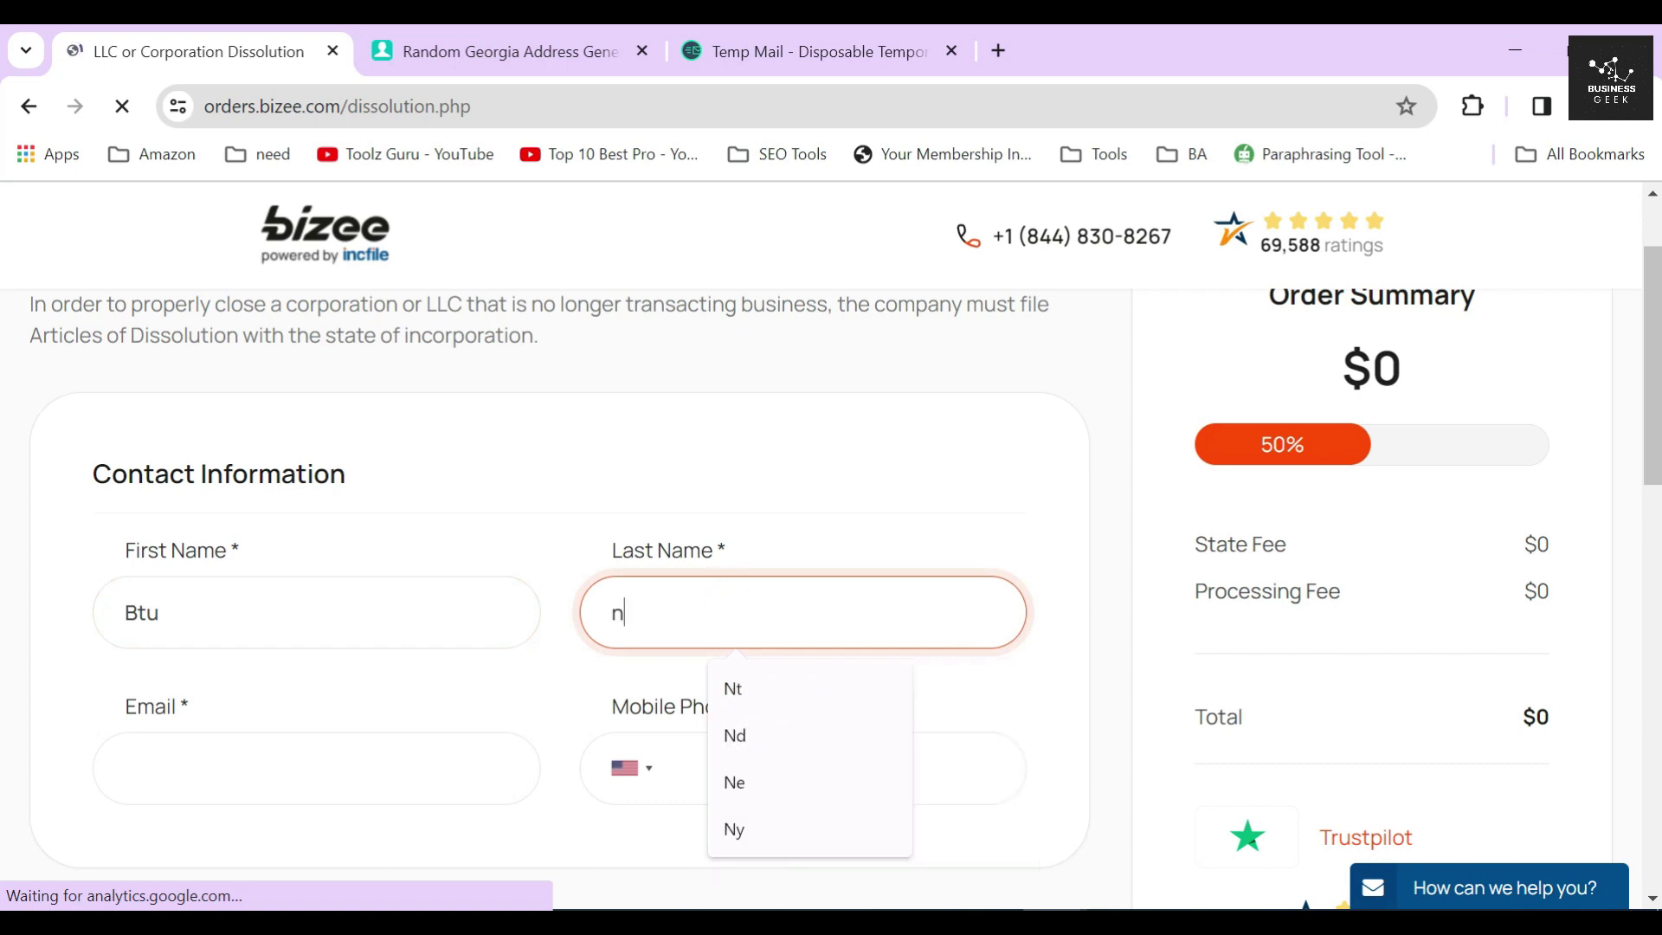
{"action": "type", "text": "ty"}
{"action": "key", "text": "Tab"}
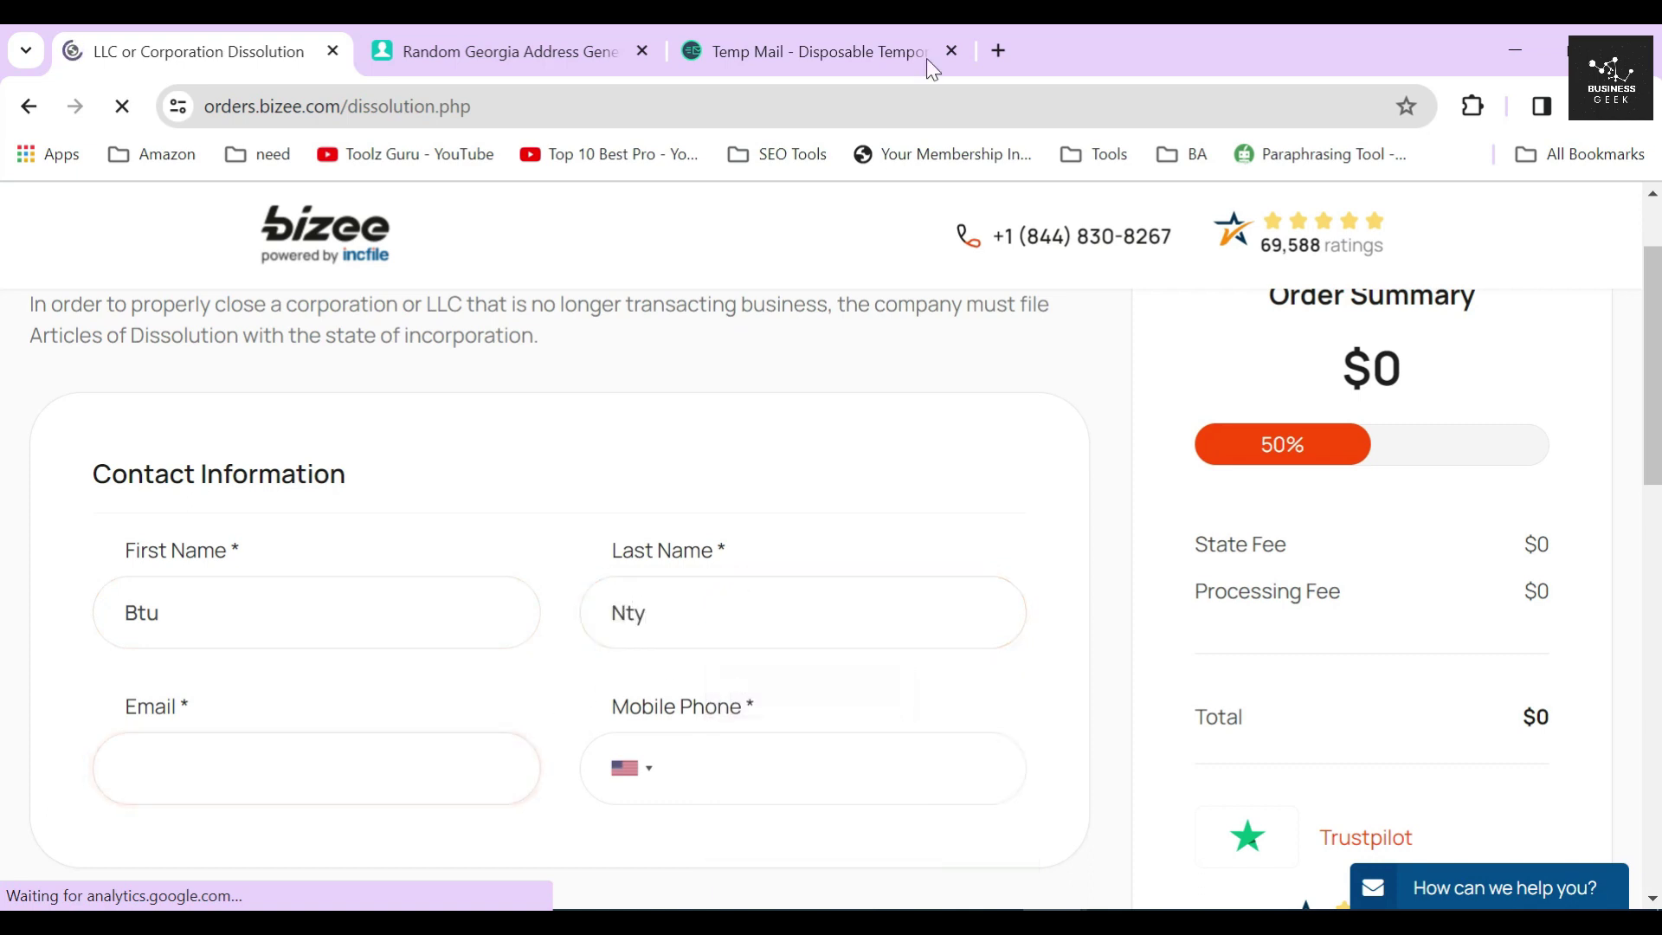
Step: Copy the temporary email address from Temp Mail and paste it into the Email field
{"action": "left_click", "coordinate": [926, 59]}
{"action": "left_click", "coordinate": [1083, 450]}
{"action": "left_click", "coordinate": [199, 52]}
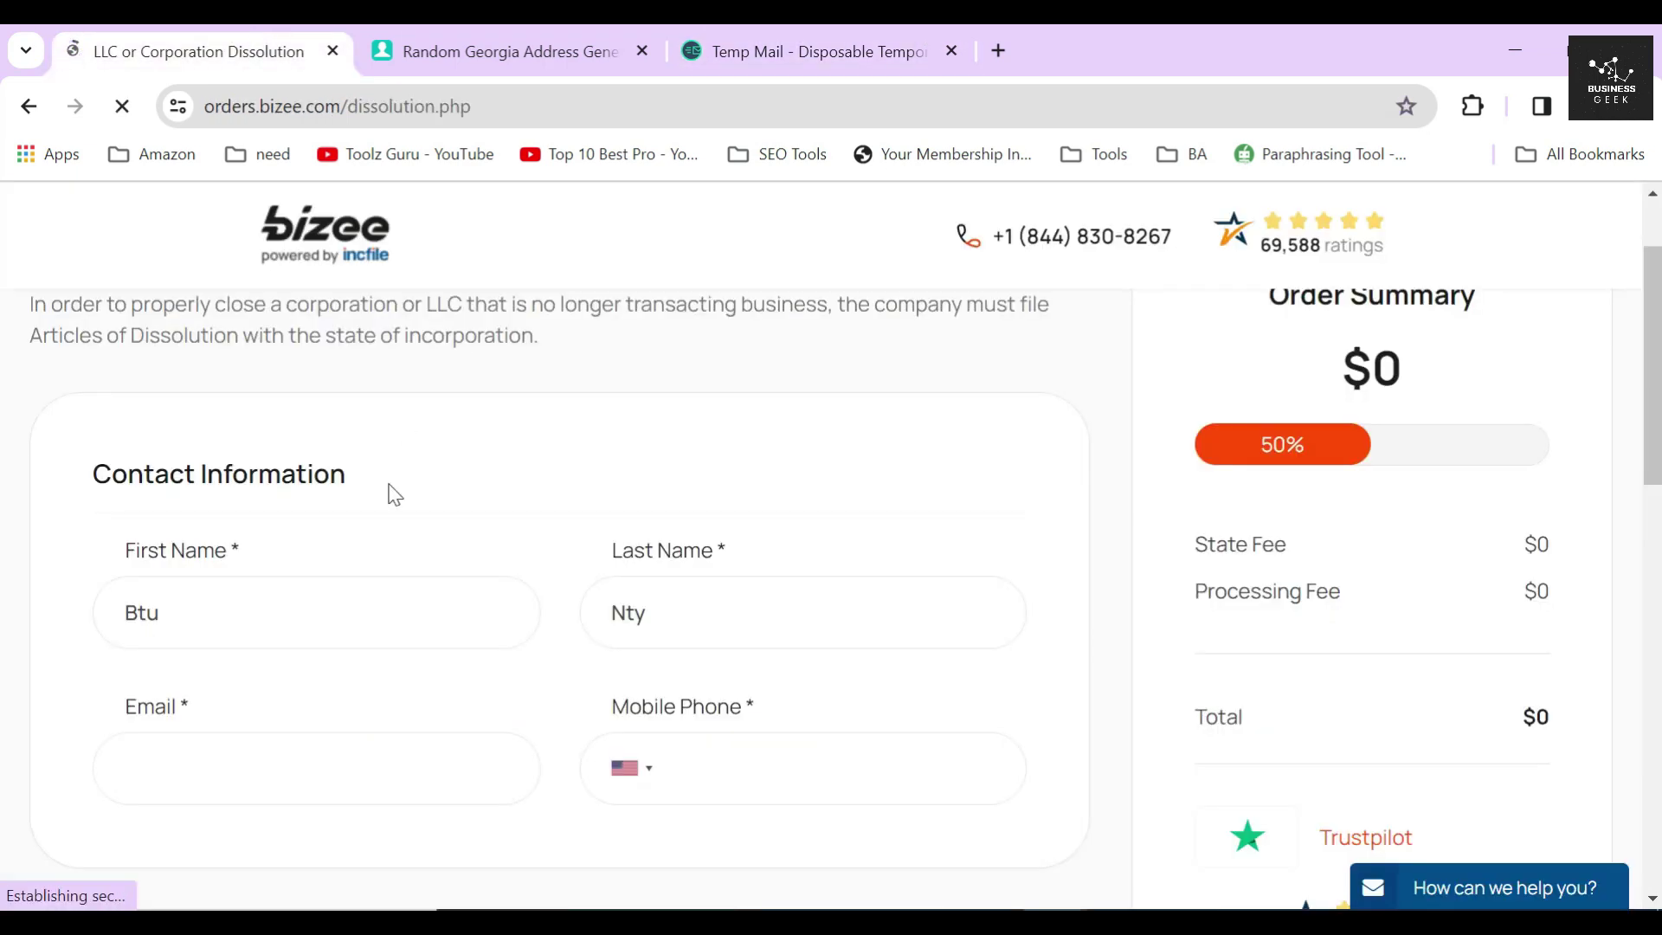
{"action": "left_click", "coordinate": [342, 766]}
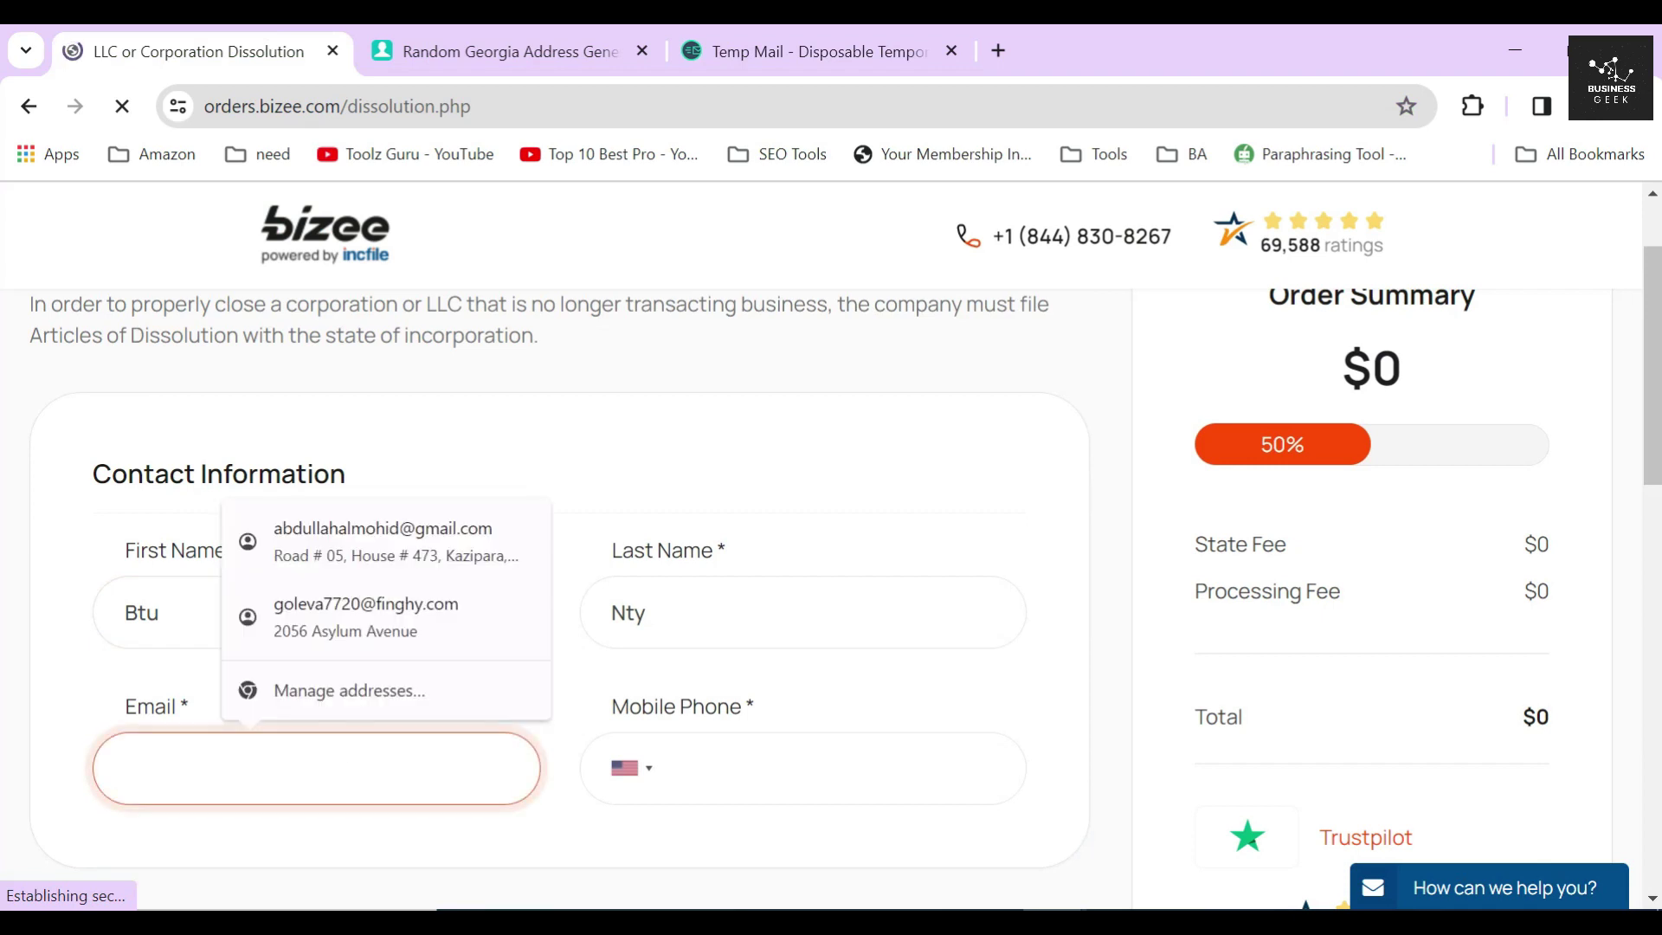
{"action": "key", "text": "ctrl+v"}
Step: Copy the generated mobile number from the Georgia address generator page
{"action": "left_click", "coordinate": [534, 52]}
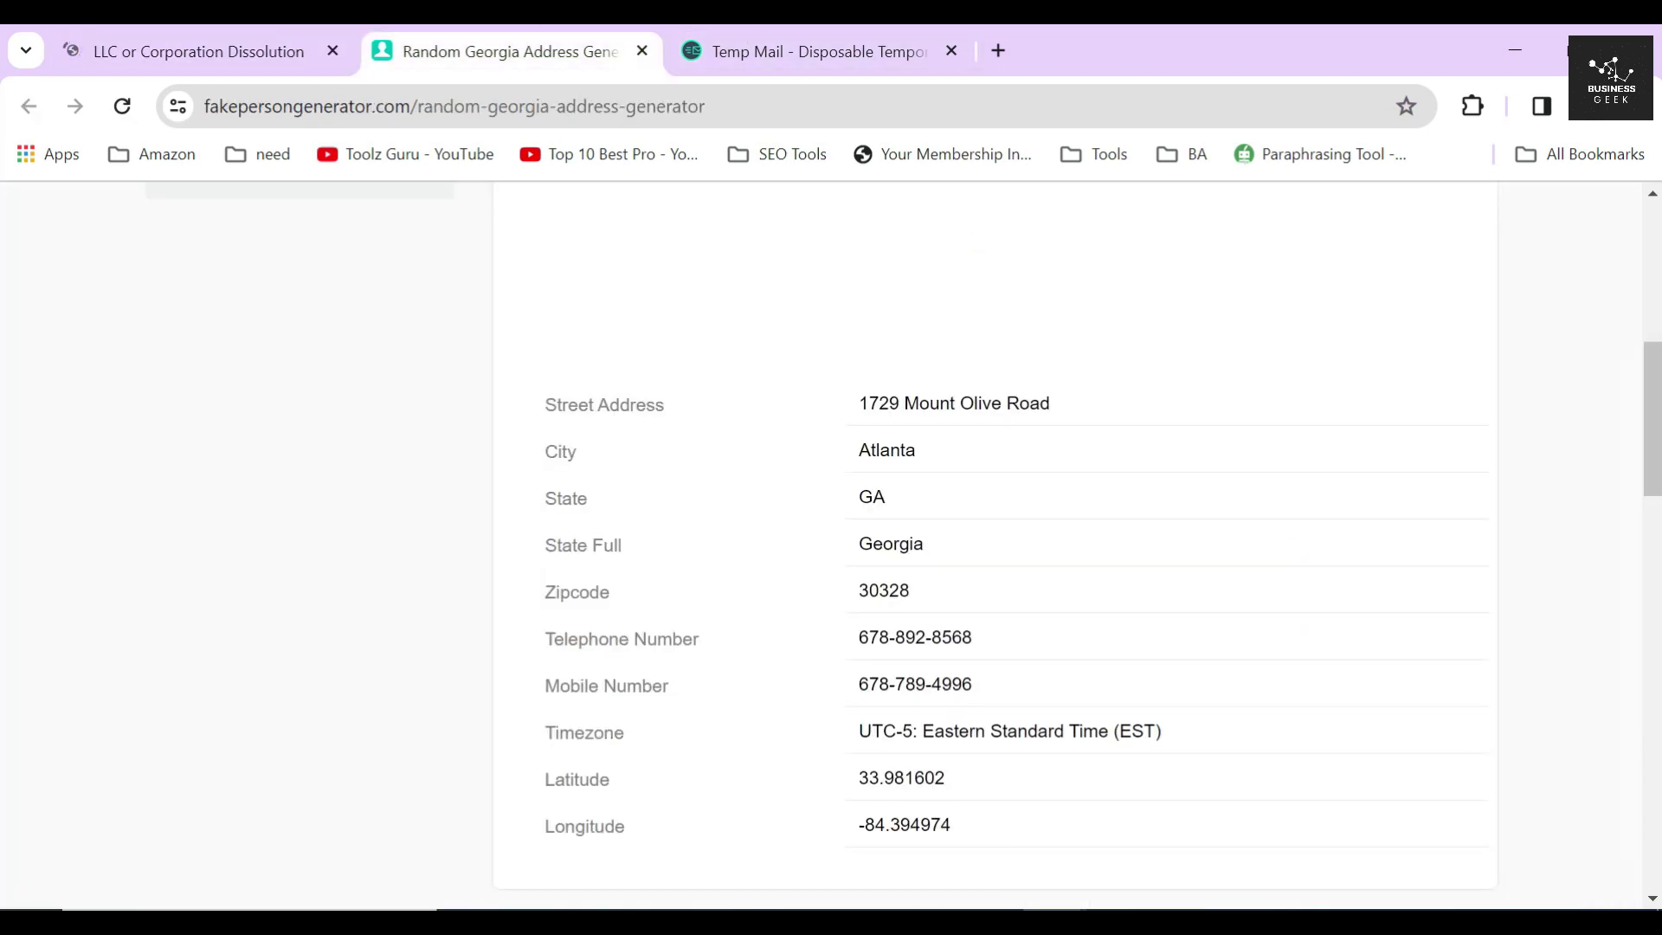
{"action": "left_click", "coordinate": [915, 684]}
{"action": "left_click", "coordinate": [329, 57]}
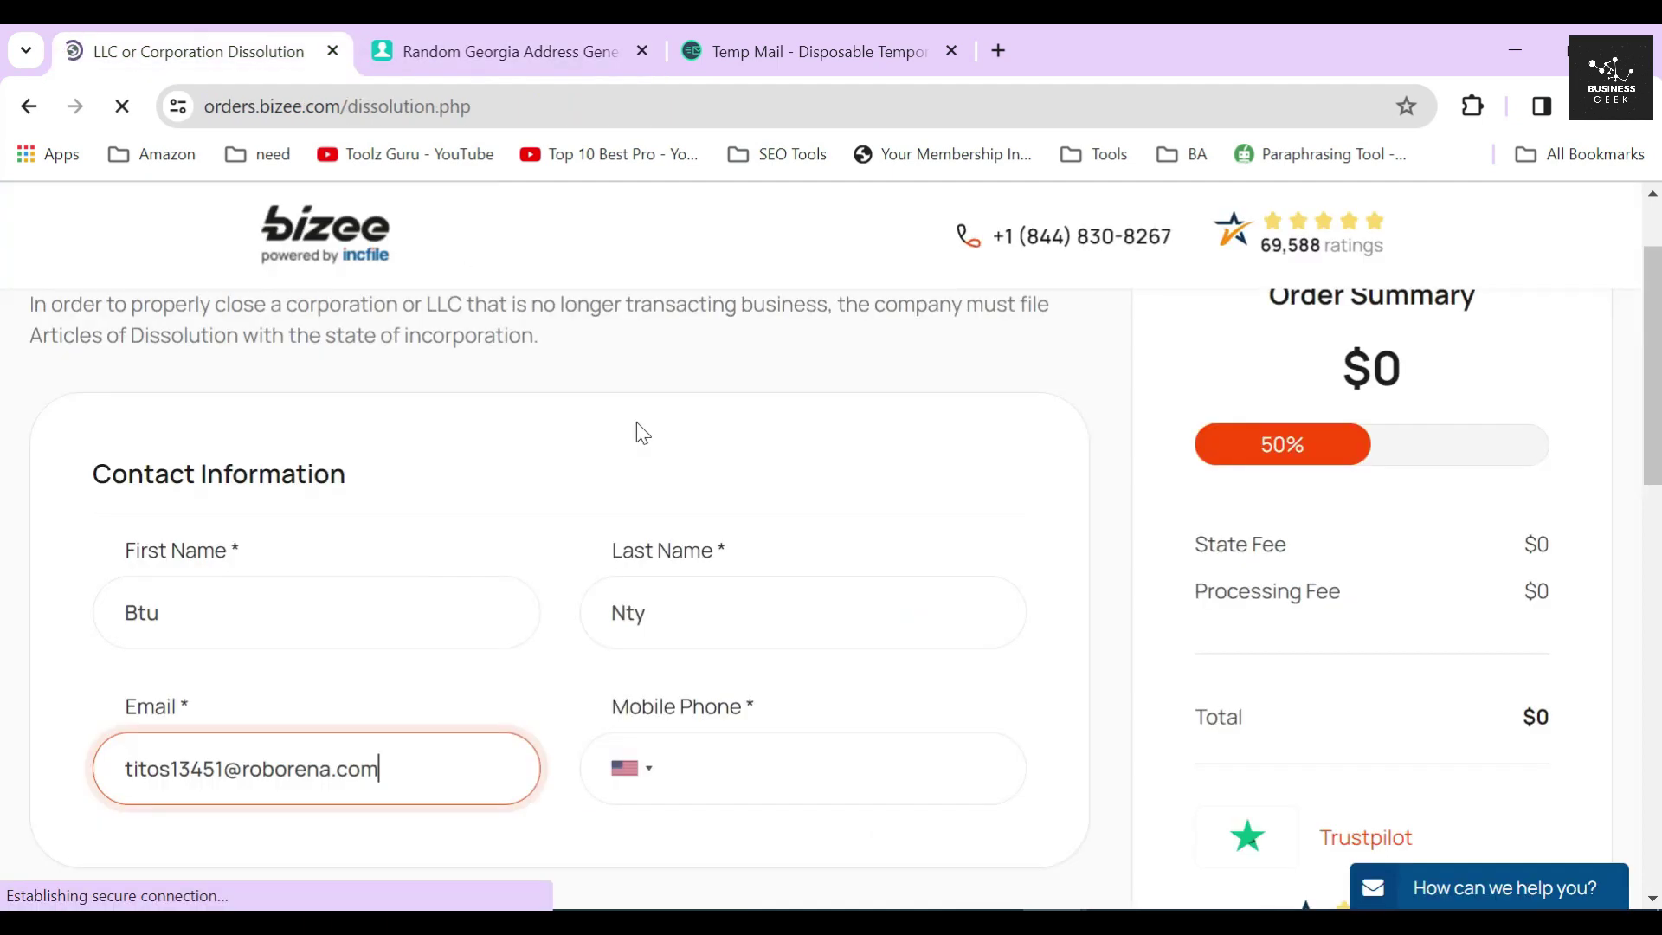
Step: Paste the copied mobile number into the Mobile Phone field
{"action": "left_click", "coordinate": [805, 768]}
{"action": "key", "text": "ctrl+v"}
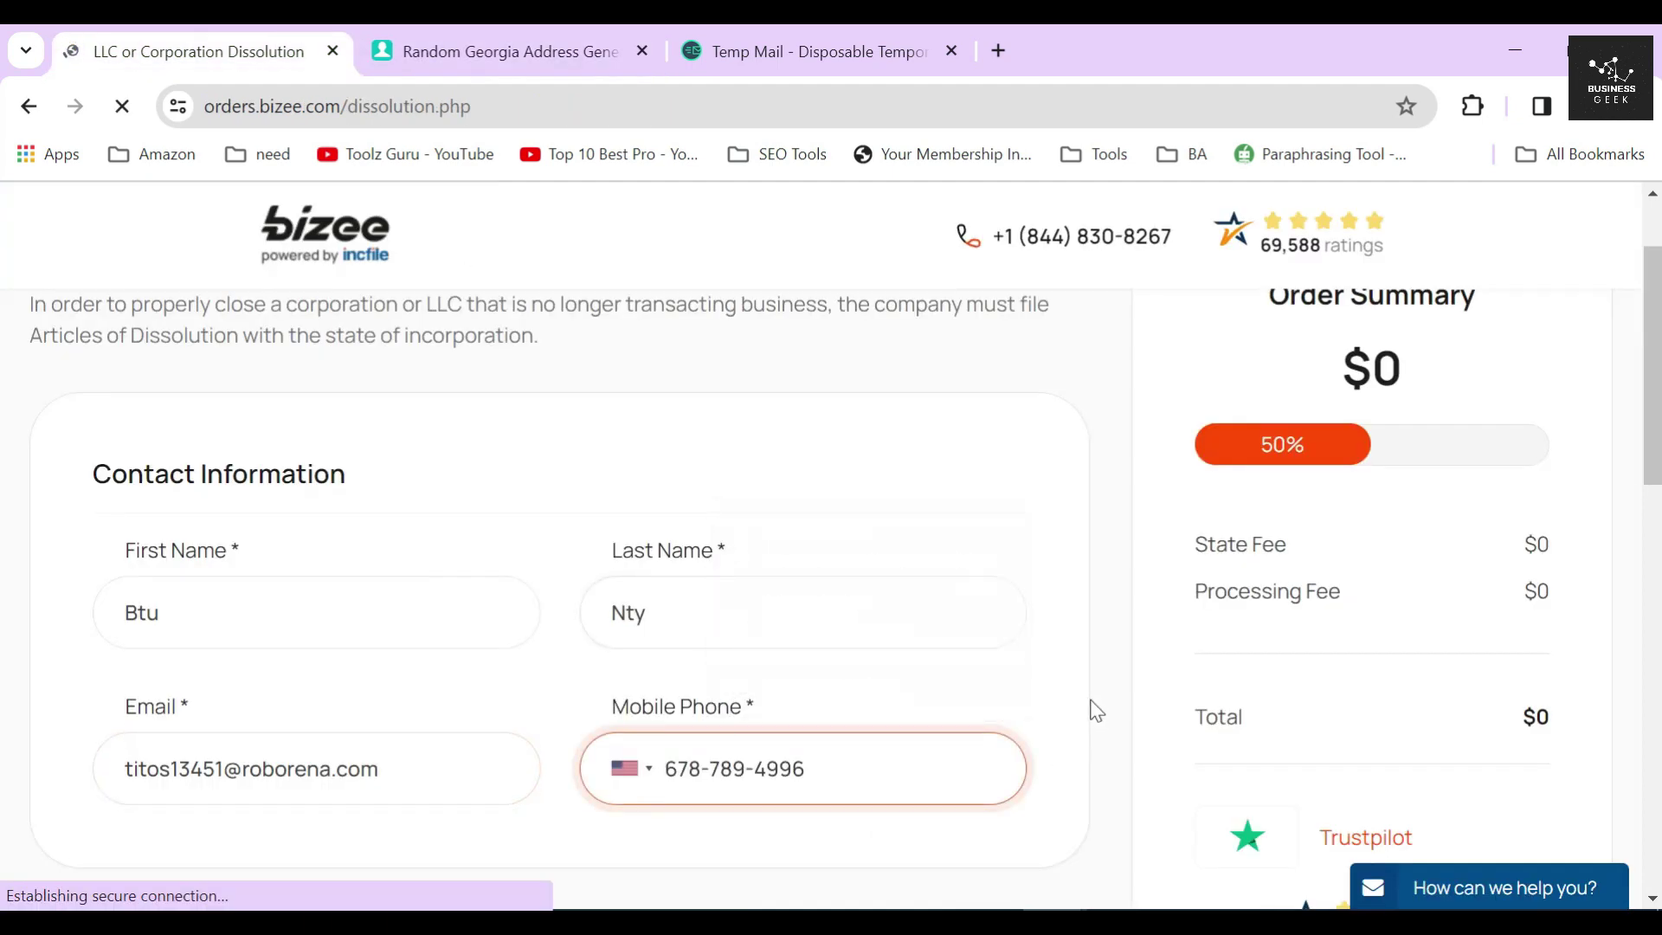
{"action": "left_click", "coordinate": [1096, 710]}
{"action": "scroll", "coordinate": [1083, 649], "scroll_direction": "down", "scroll_amount": 5}
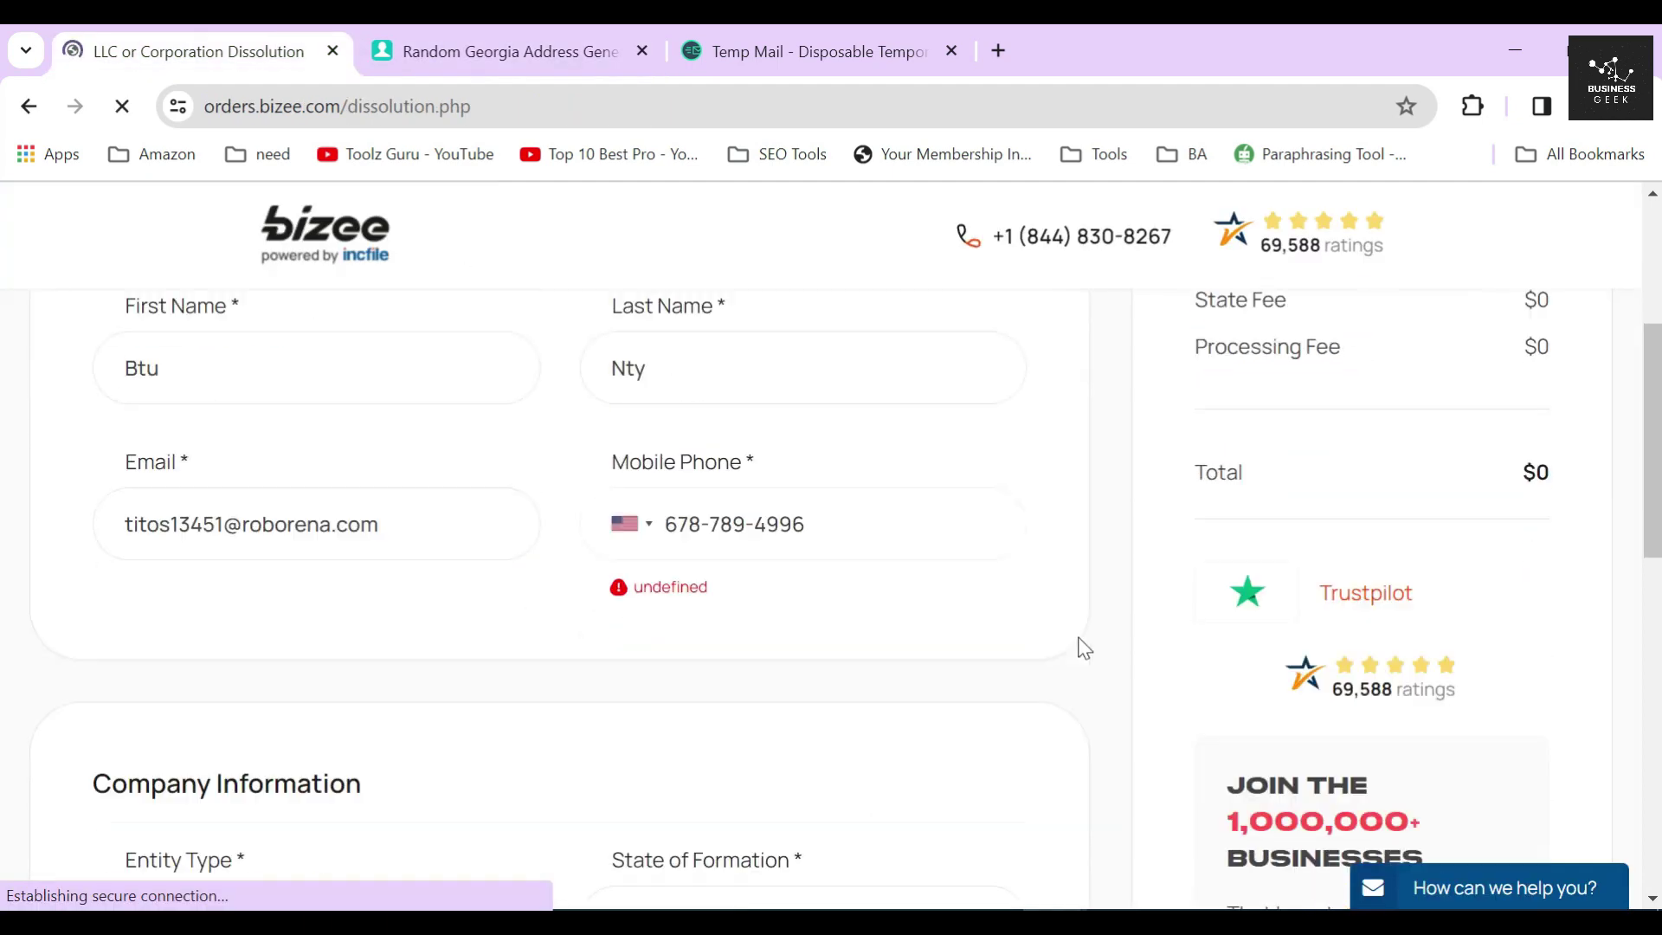
{"action": "left_click_drag", "start_coordinate": [112, 509], "coordinate": [408, 500]}
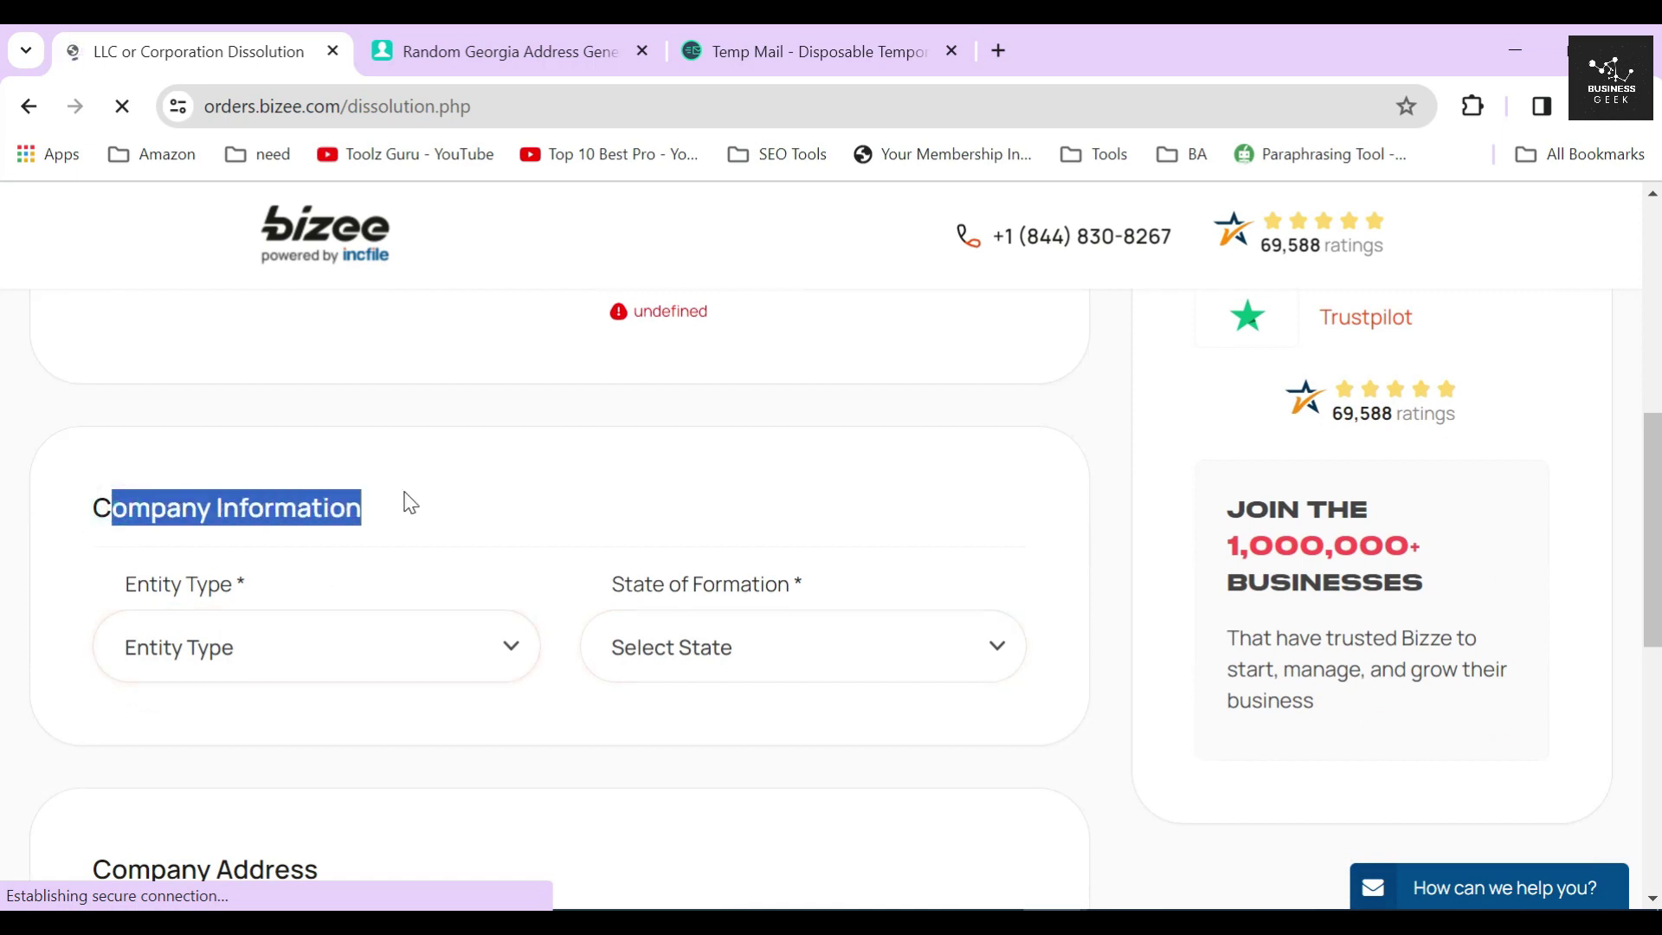
{"action": "scroll", "coordinate": [437, 500], "scroll_direction": "down", "scroll_amount": 3}
{"action": "scroll", "coordinate": [430, 438], "scroll_direction": "up", "scroll_amount": 1}
Step: Set entity type LLC, formation state Georgia, company name SMITH MARKETING, and designator LLC
{"action": "left_click", "coordinate": [428, 520]}
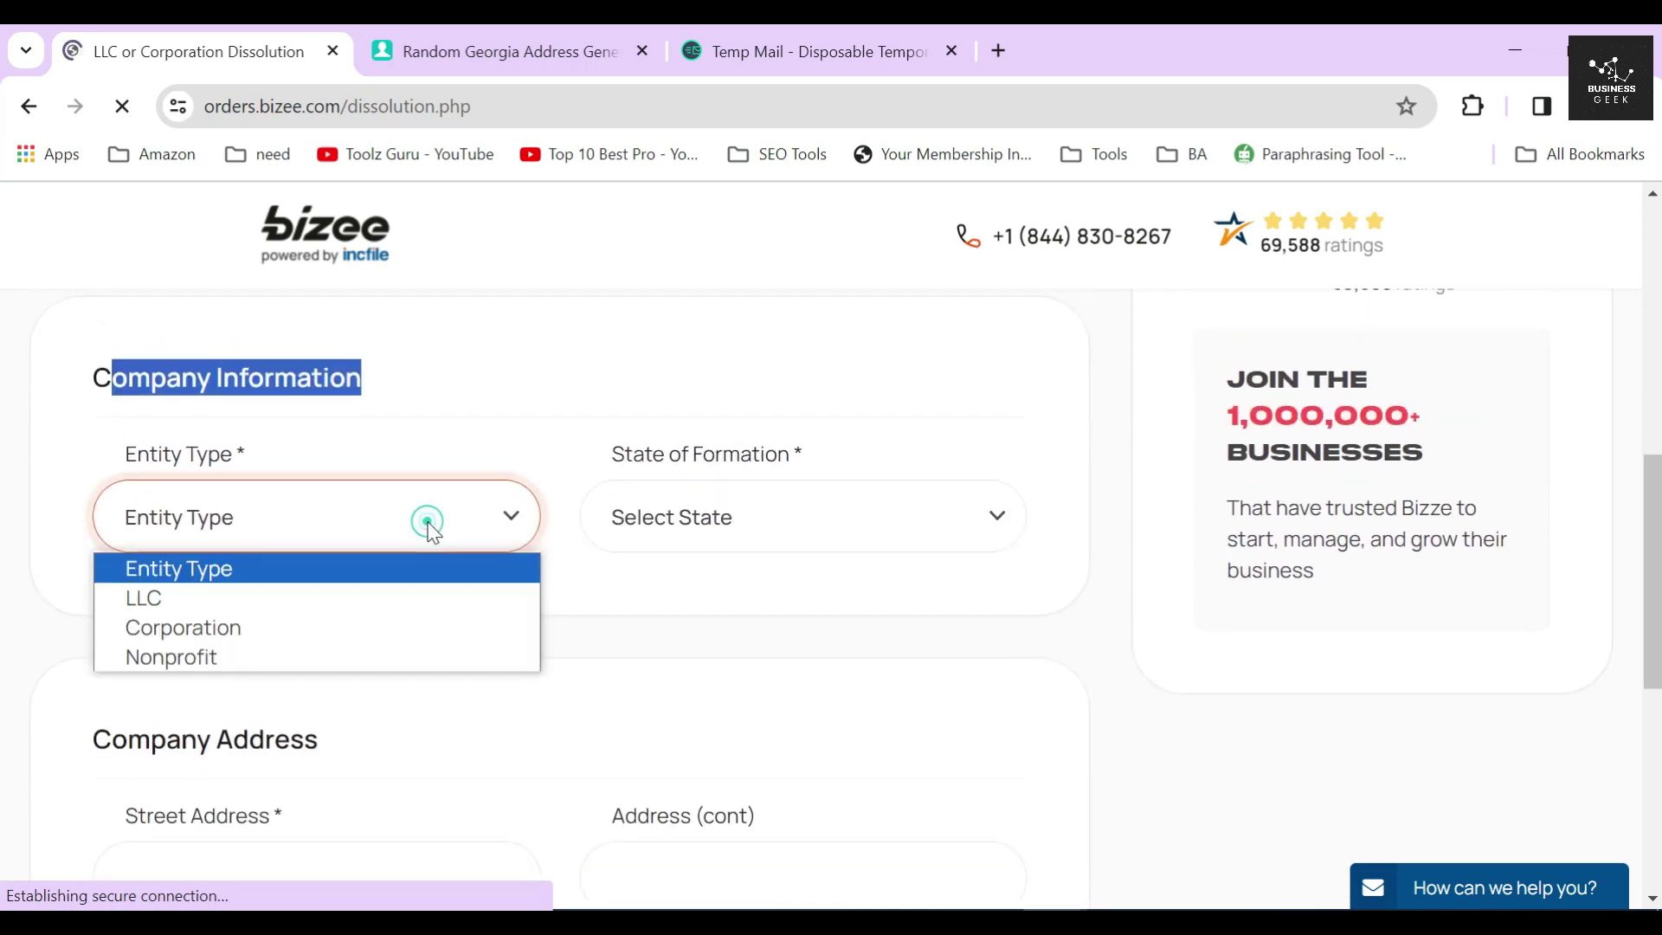
{"action": "left_click", "coordinate": [258, 601]}
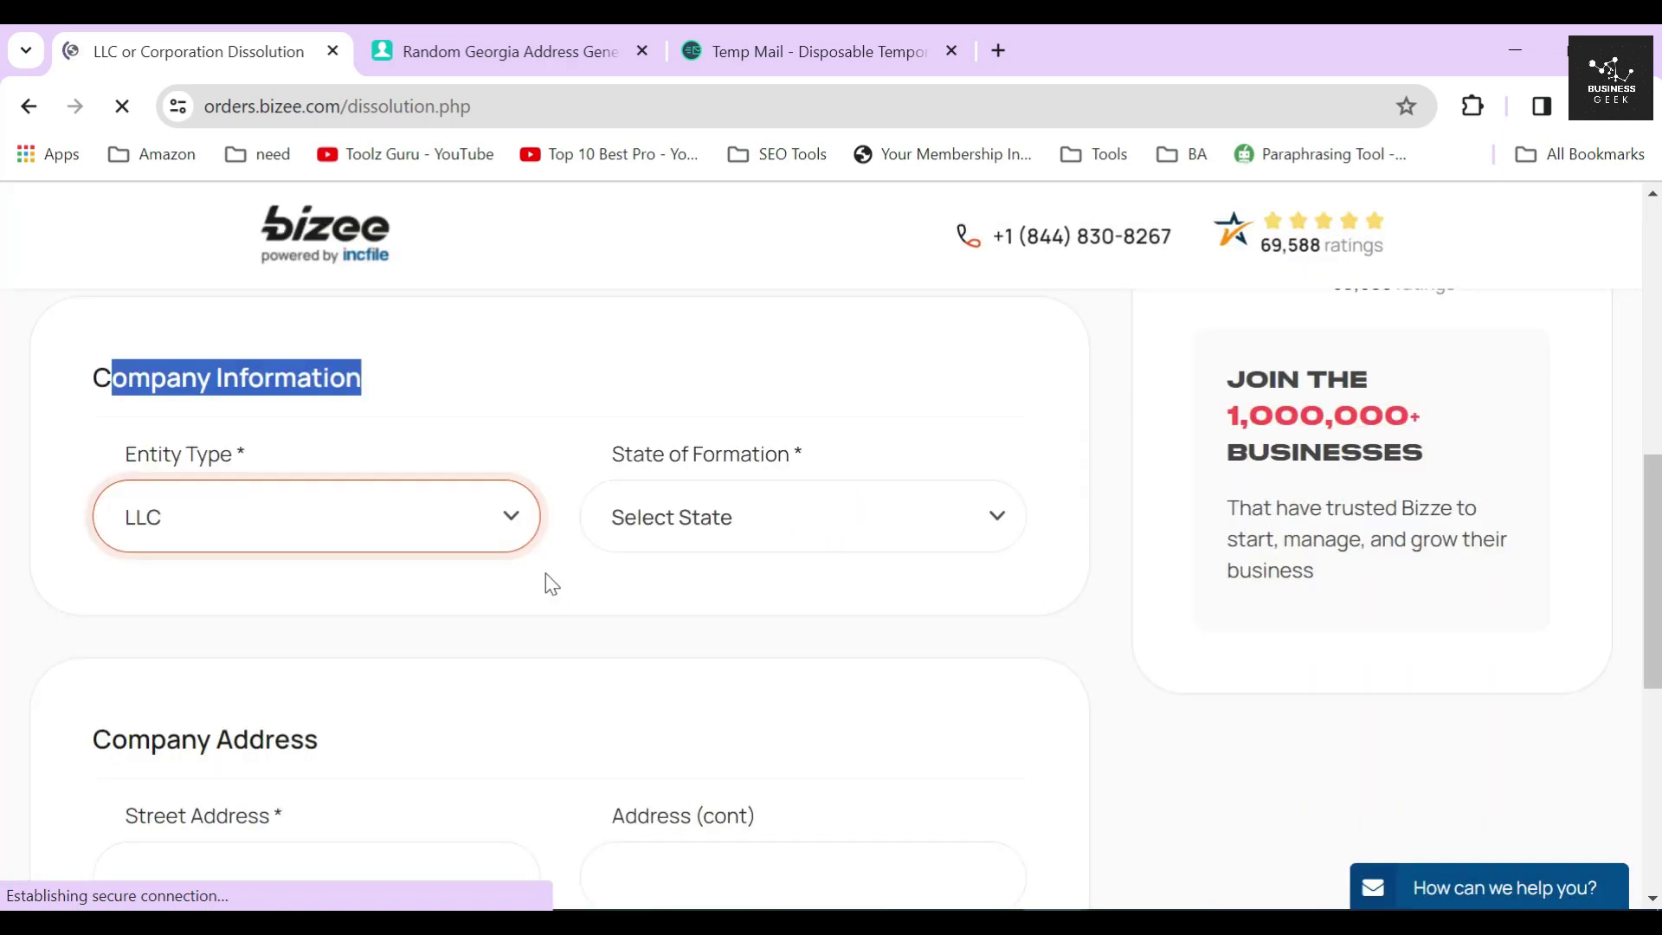
{"action": "left_click", "coordinate": [765, 541]}
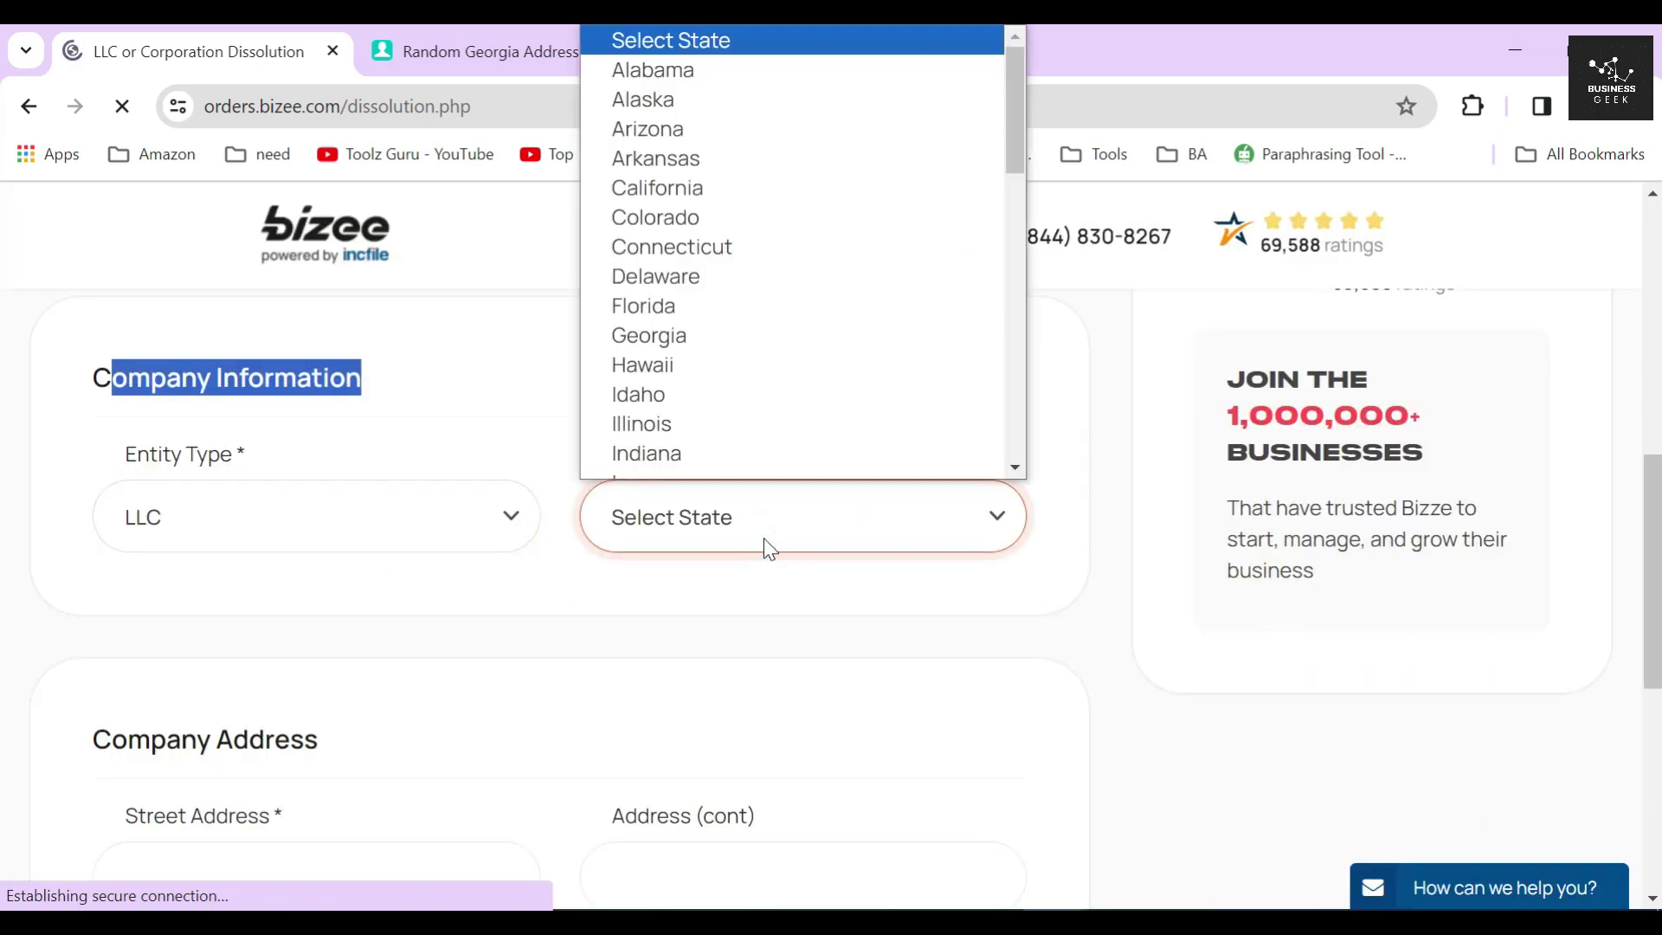
{"action": "left_click", "coordinate": [721, 334]}
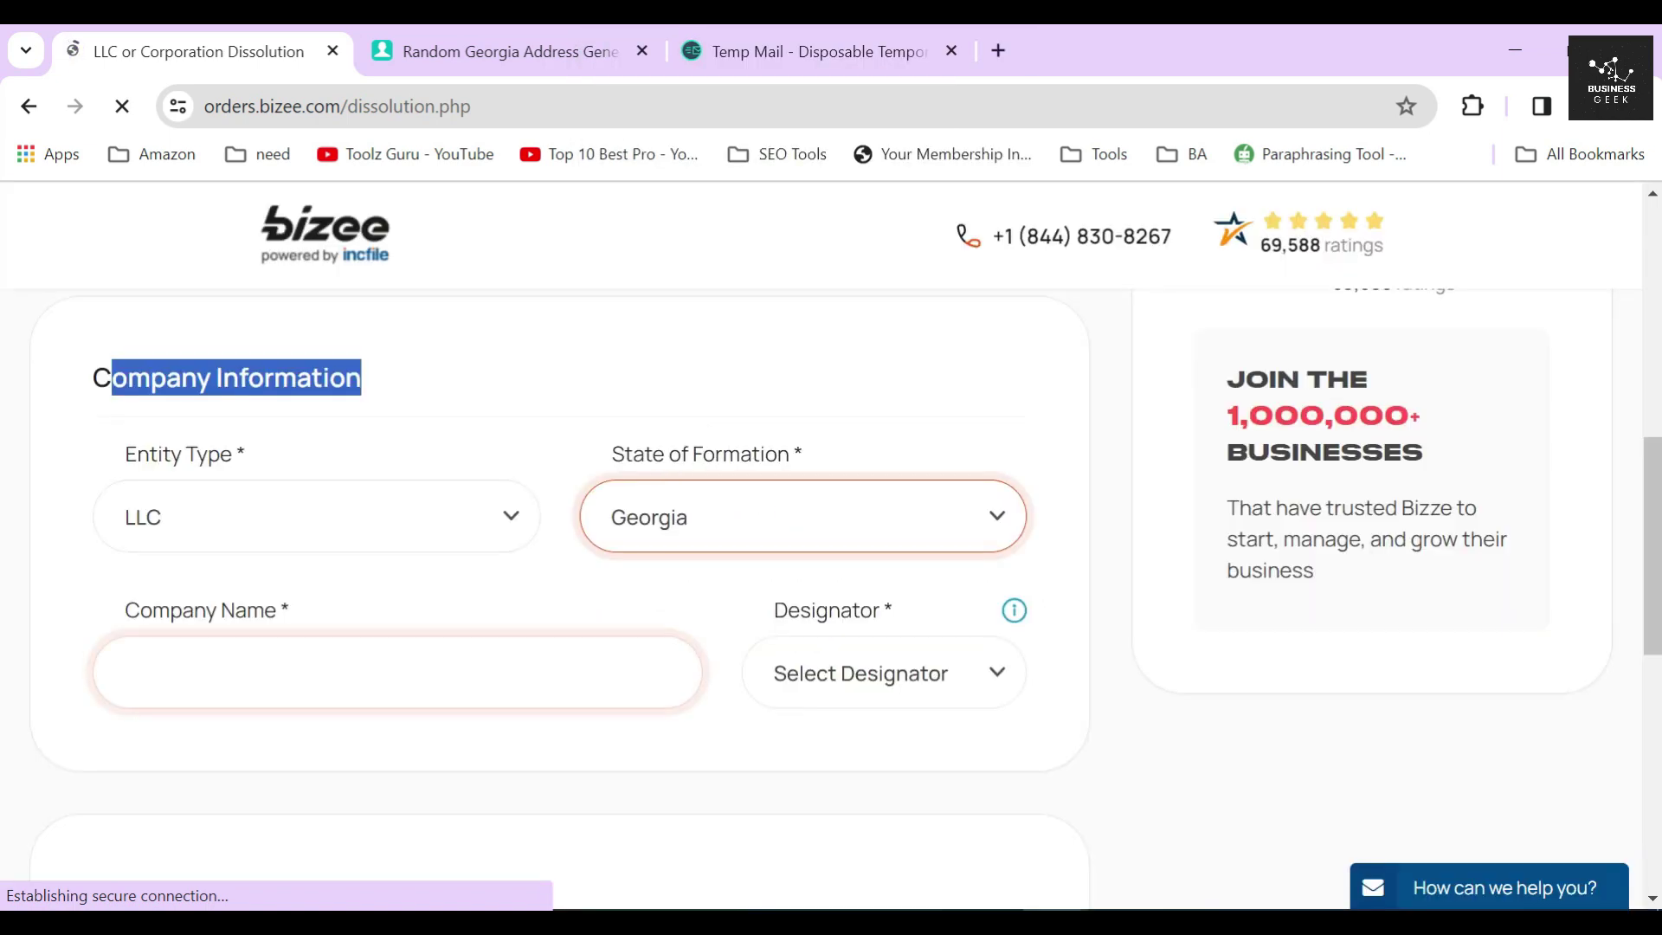
{"action": "left_click", "coordinate": [329, 673]}
{"action": "left_click", "coordinate": [334, 746]}
{"action": "left_click", "coordinate": [995, 683]}
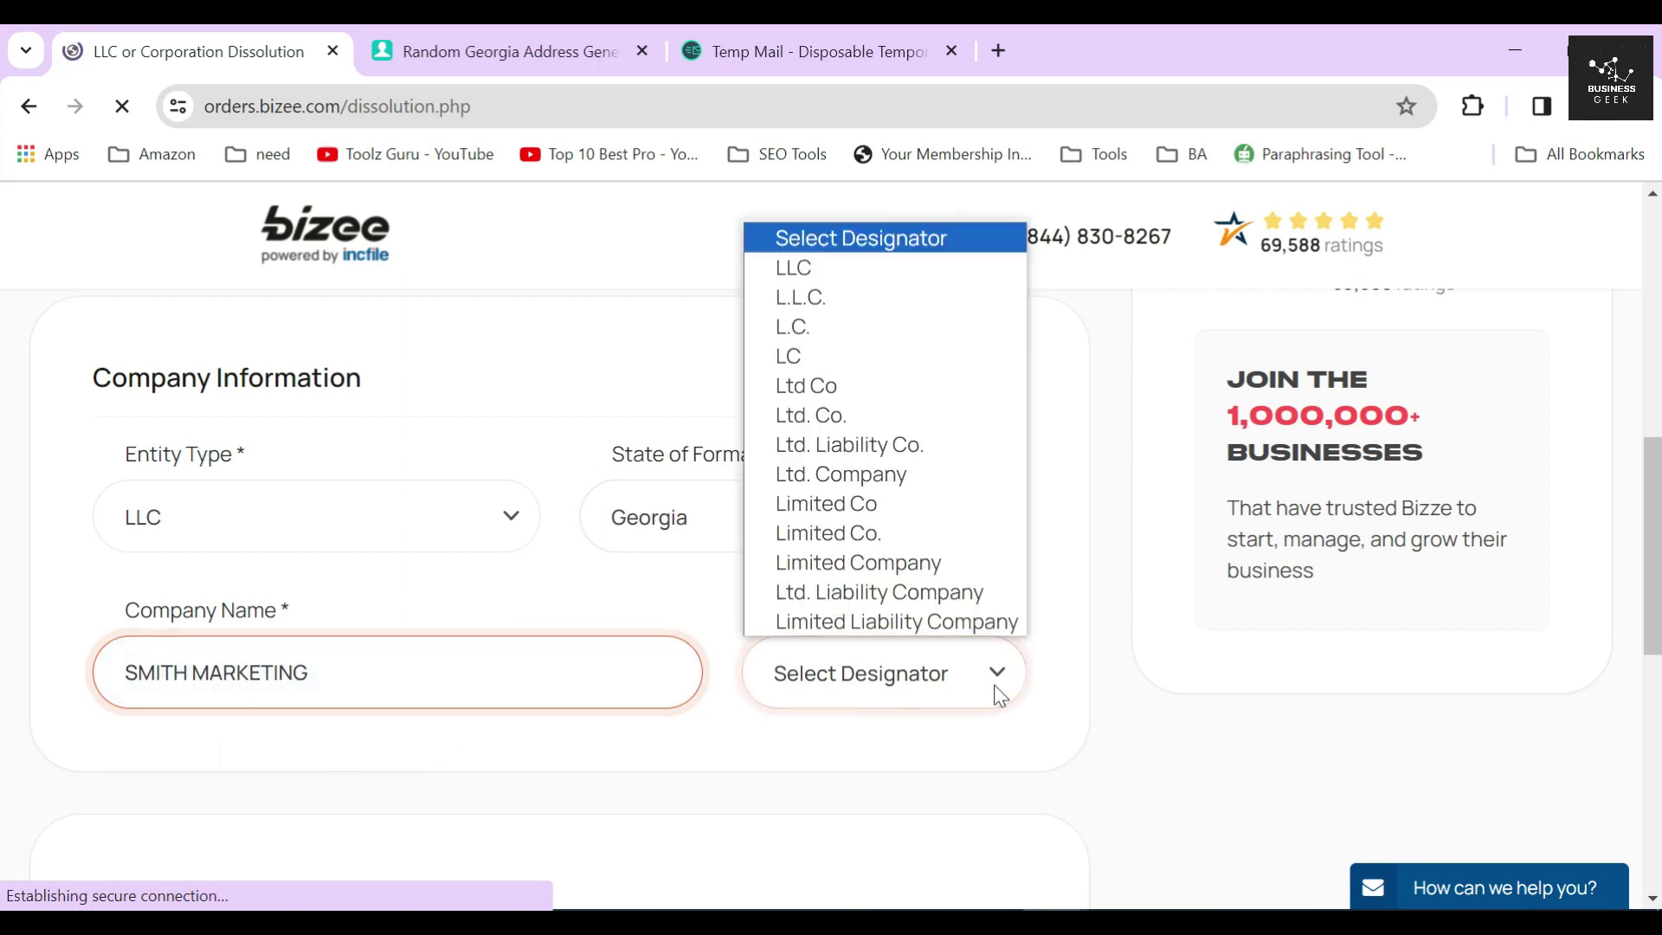
{"action": "left_click", "coordinate": [869, 269]}
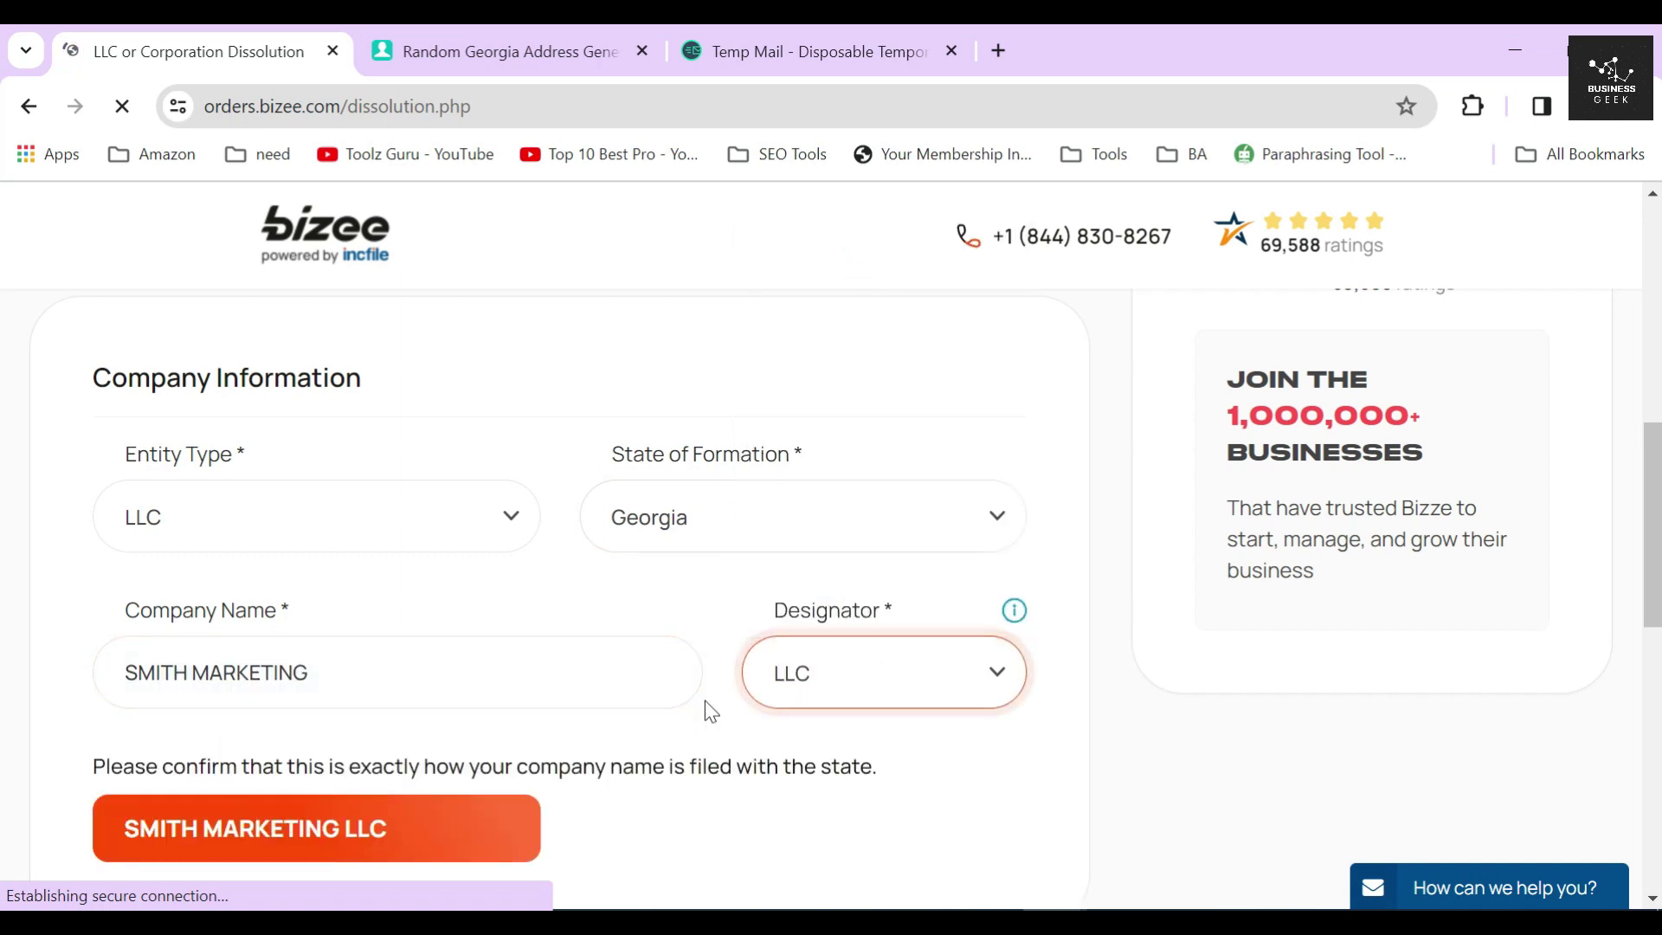
Step: Check the confirmed company name SMITH MARKETING LLC
{"action": "scroll", "coordinate": [703, 599], "scroll_direction": "down", "scroll_amount": 2}
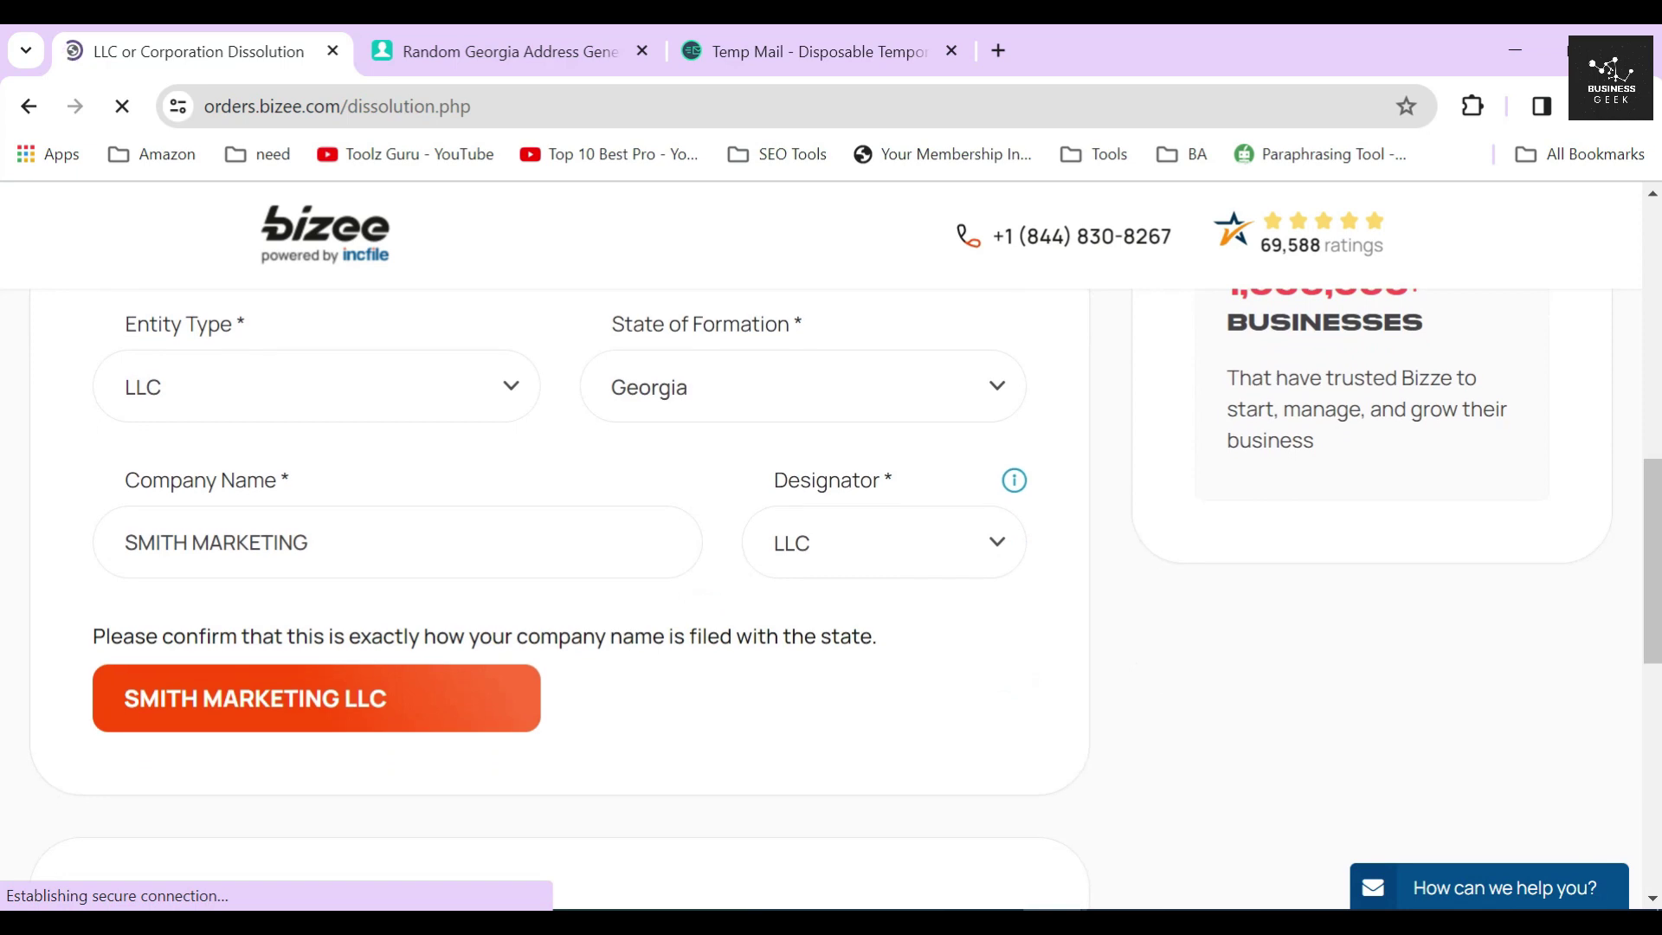
{"action": "left_click_drag", "start_coordinate": [121, 702], "coordinate": [459, 698]}
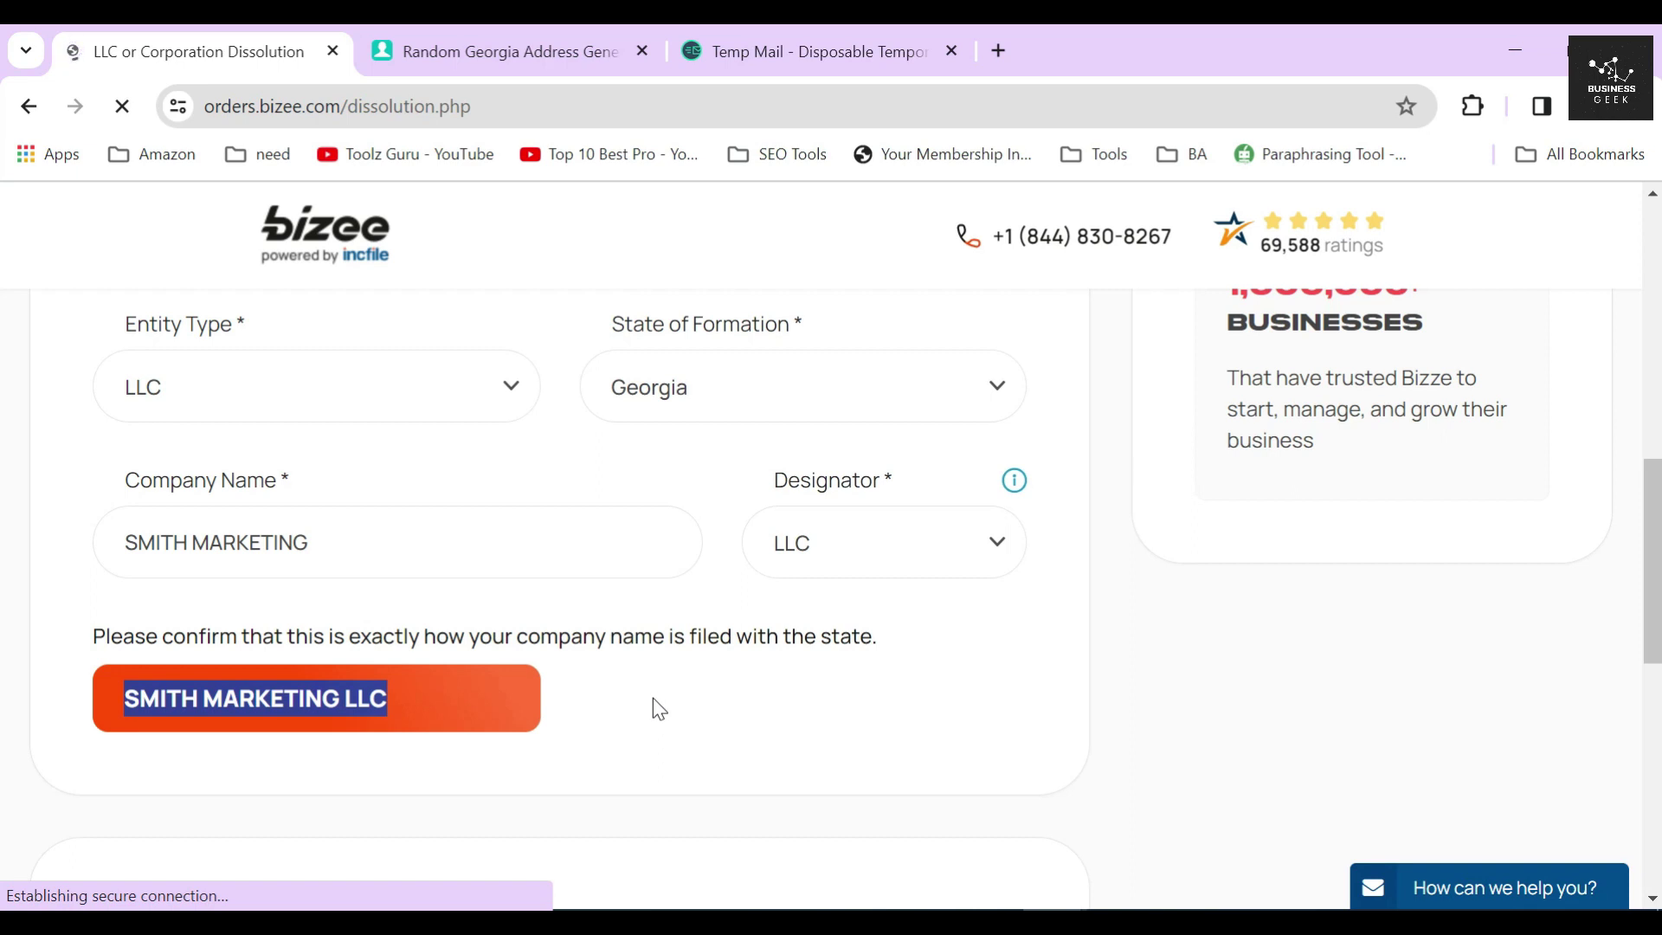
{"action": "triple_click", "coordinate": [485, 636]}
{"action": "left_click", "coordinate": [682, 704]}
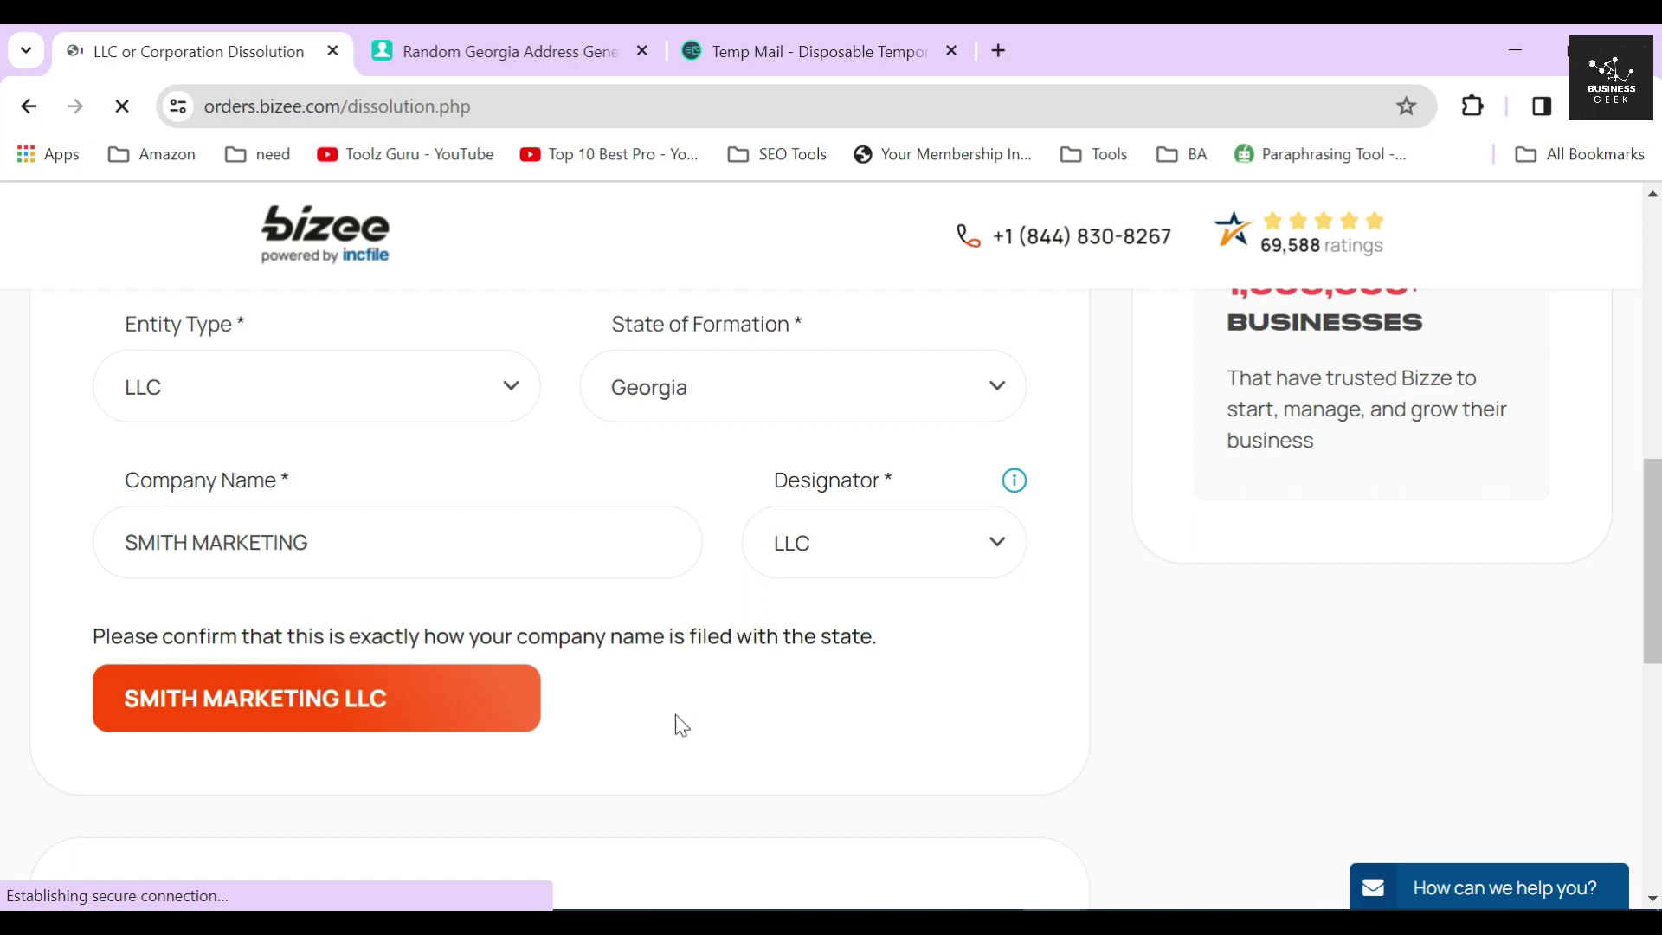
Step: Fill in the company street address copied from the Georgia address generator
{"action": "scroll", "coordinate": [1067, 621], "scroll_direction": "down", "scroll_amount": 6}
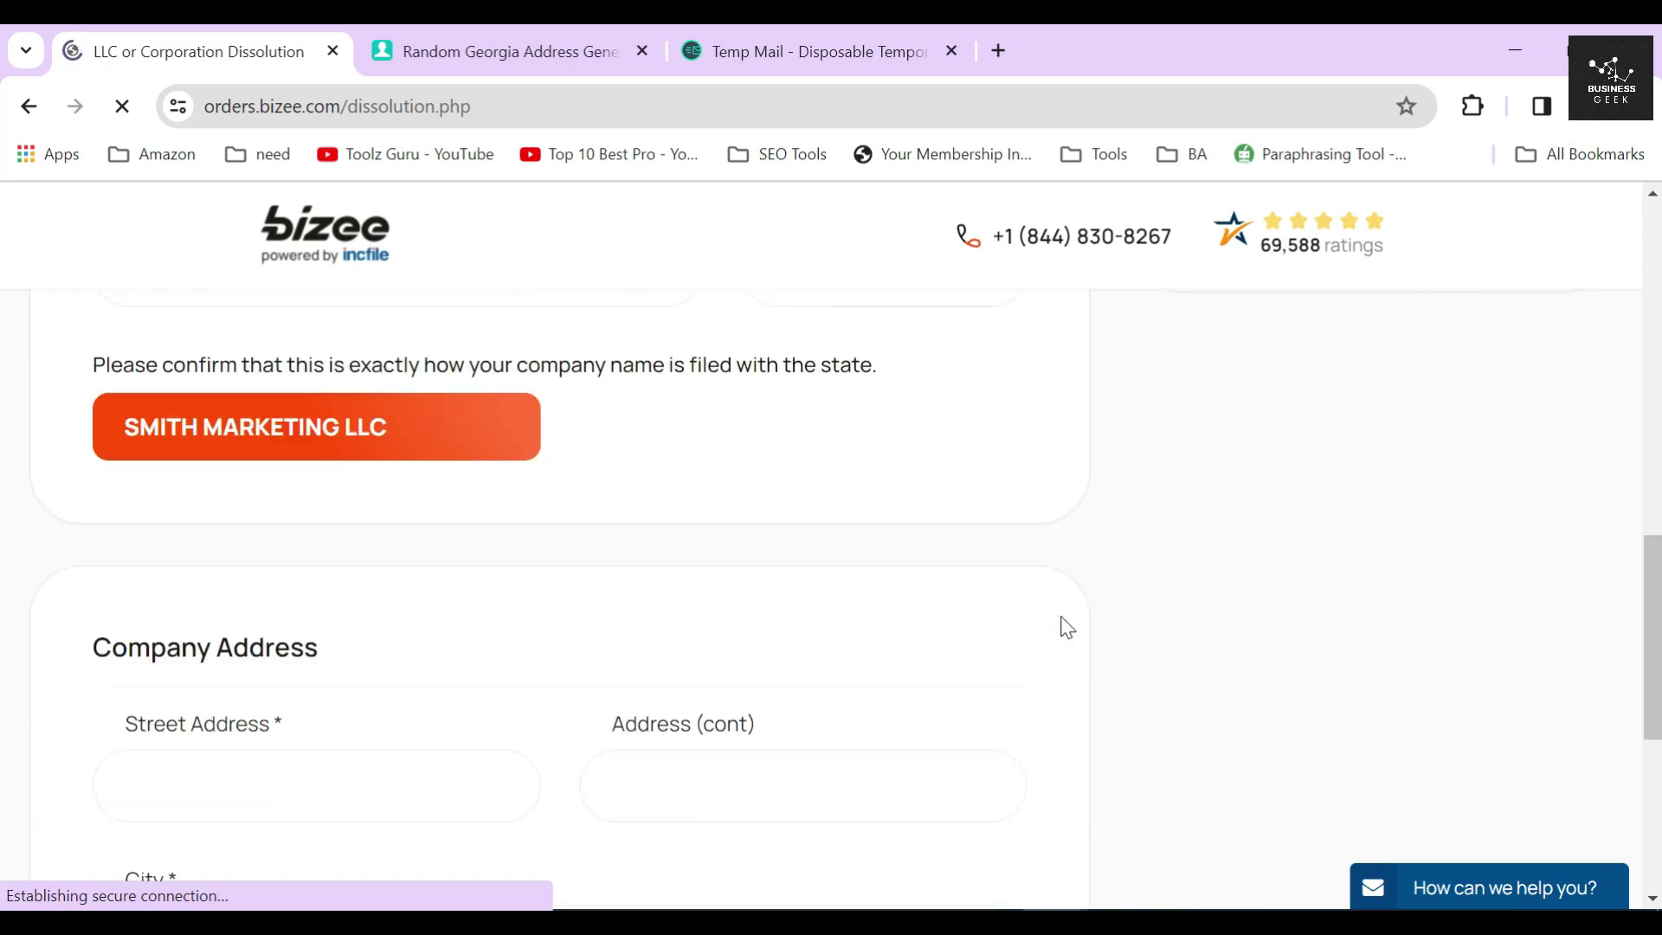
{"action": "triple_click", "coordinate": [293, 430]}
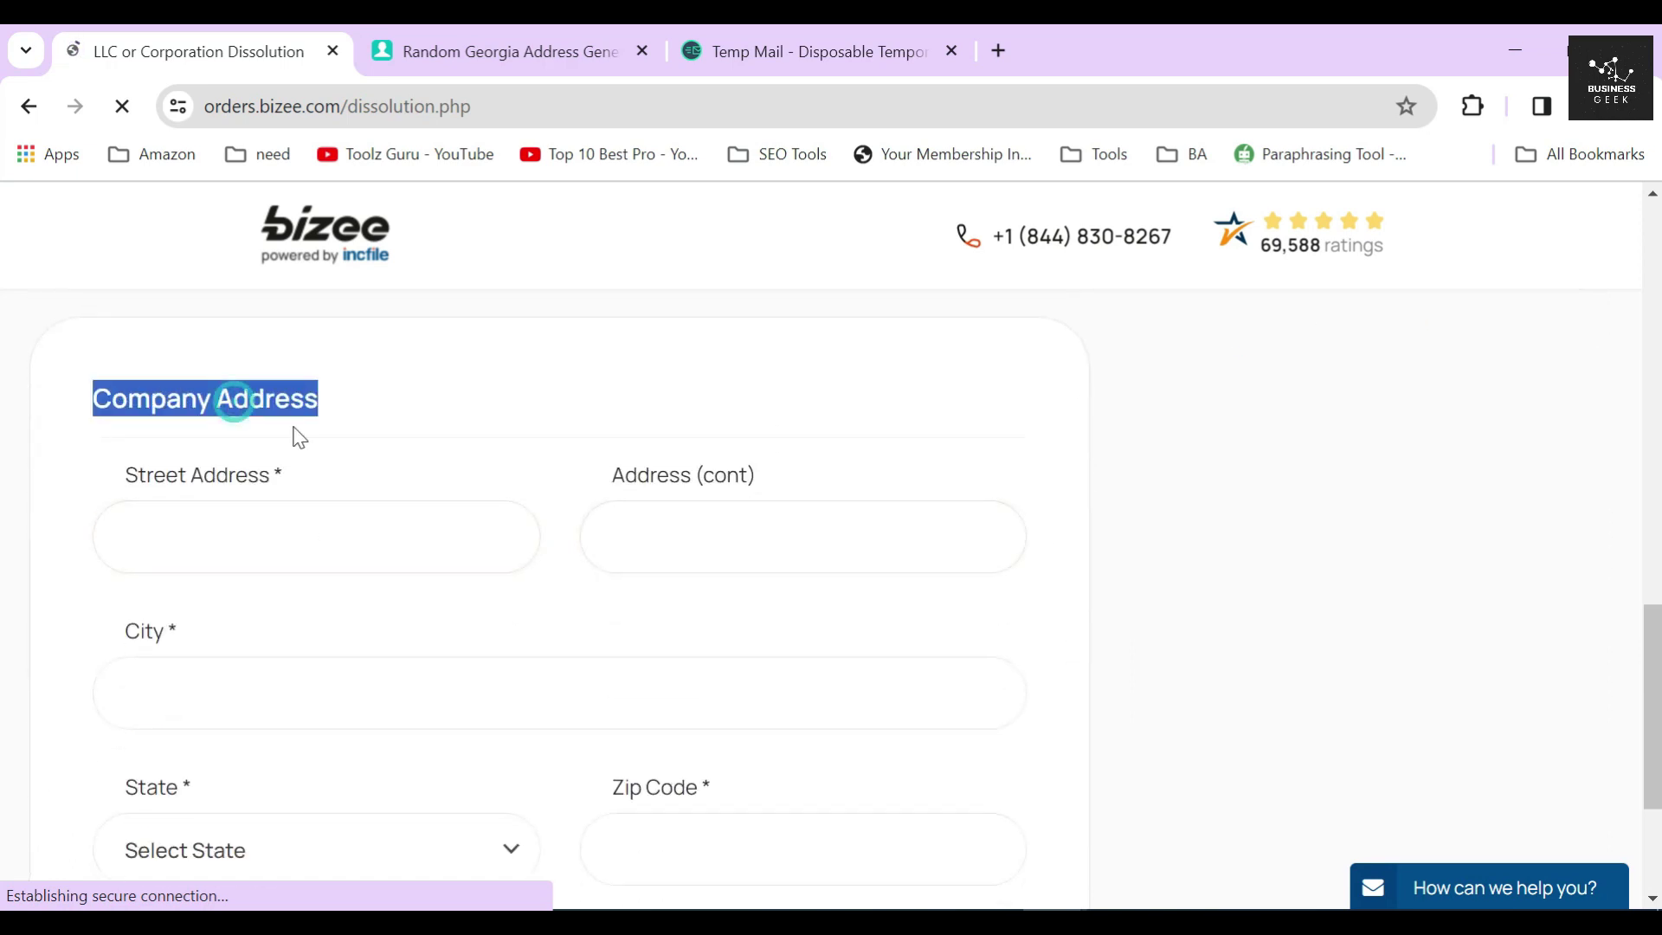
{"action": "key", "text": "Tab"}
{"action": "type", "text": "S"}
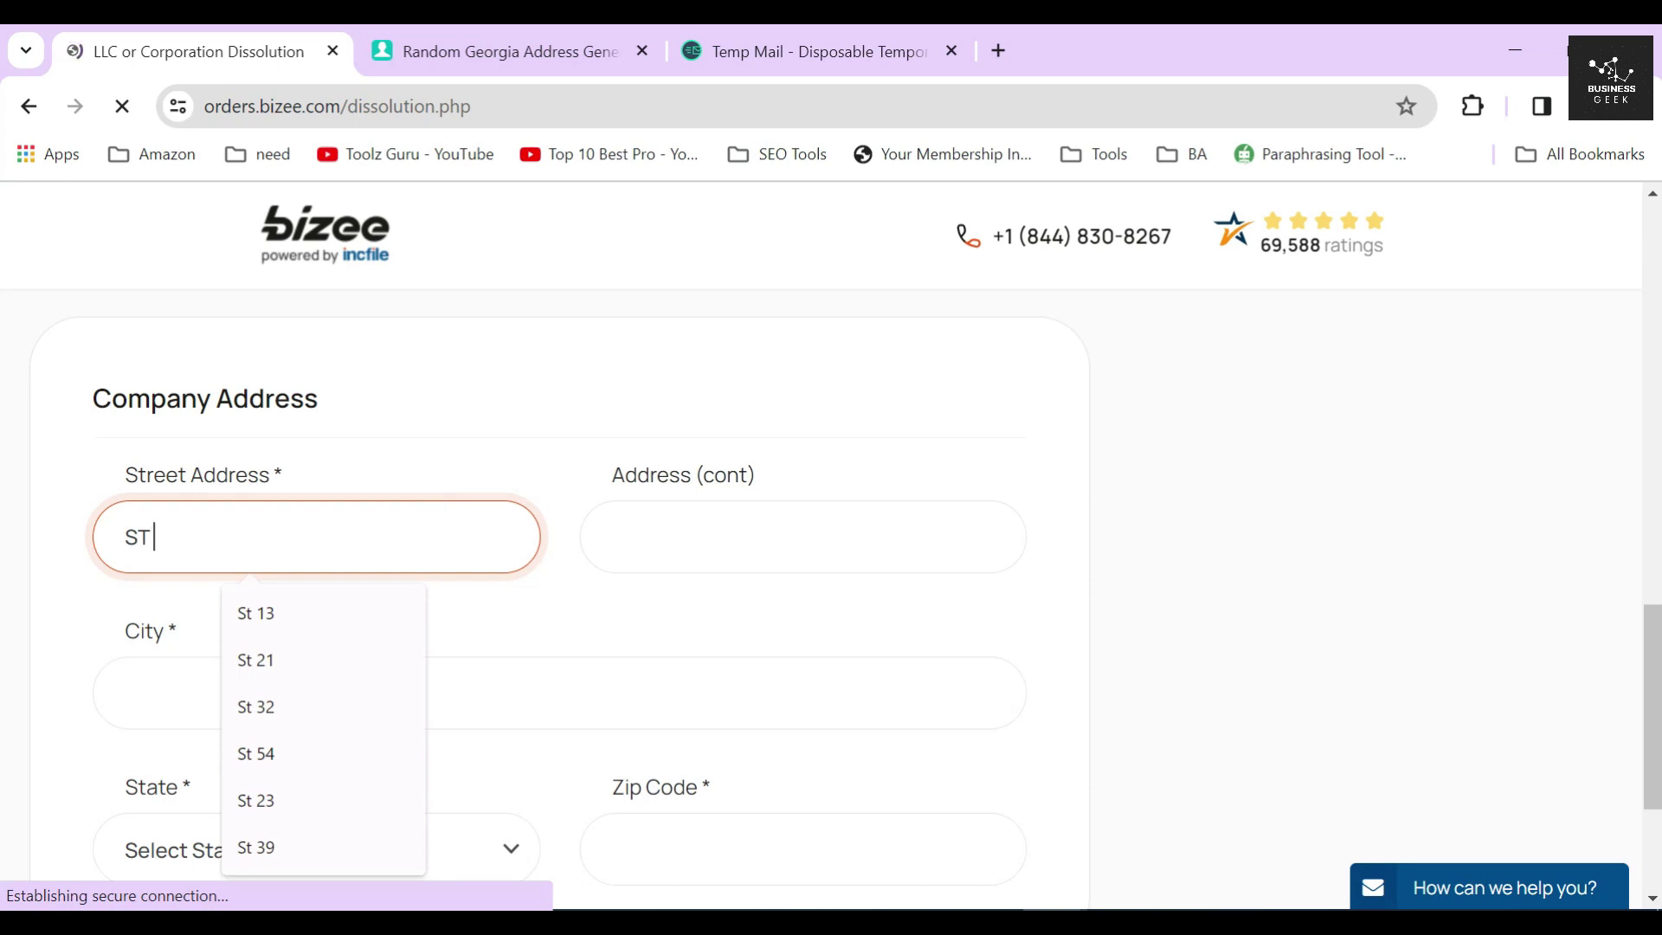
{"action": "type", "text": "T 53"}
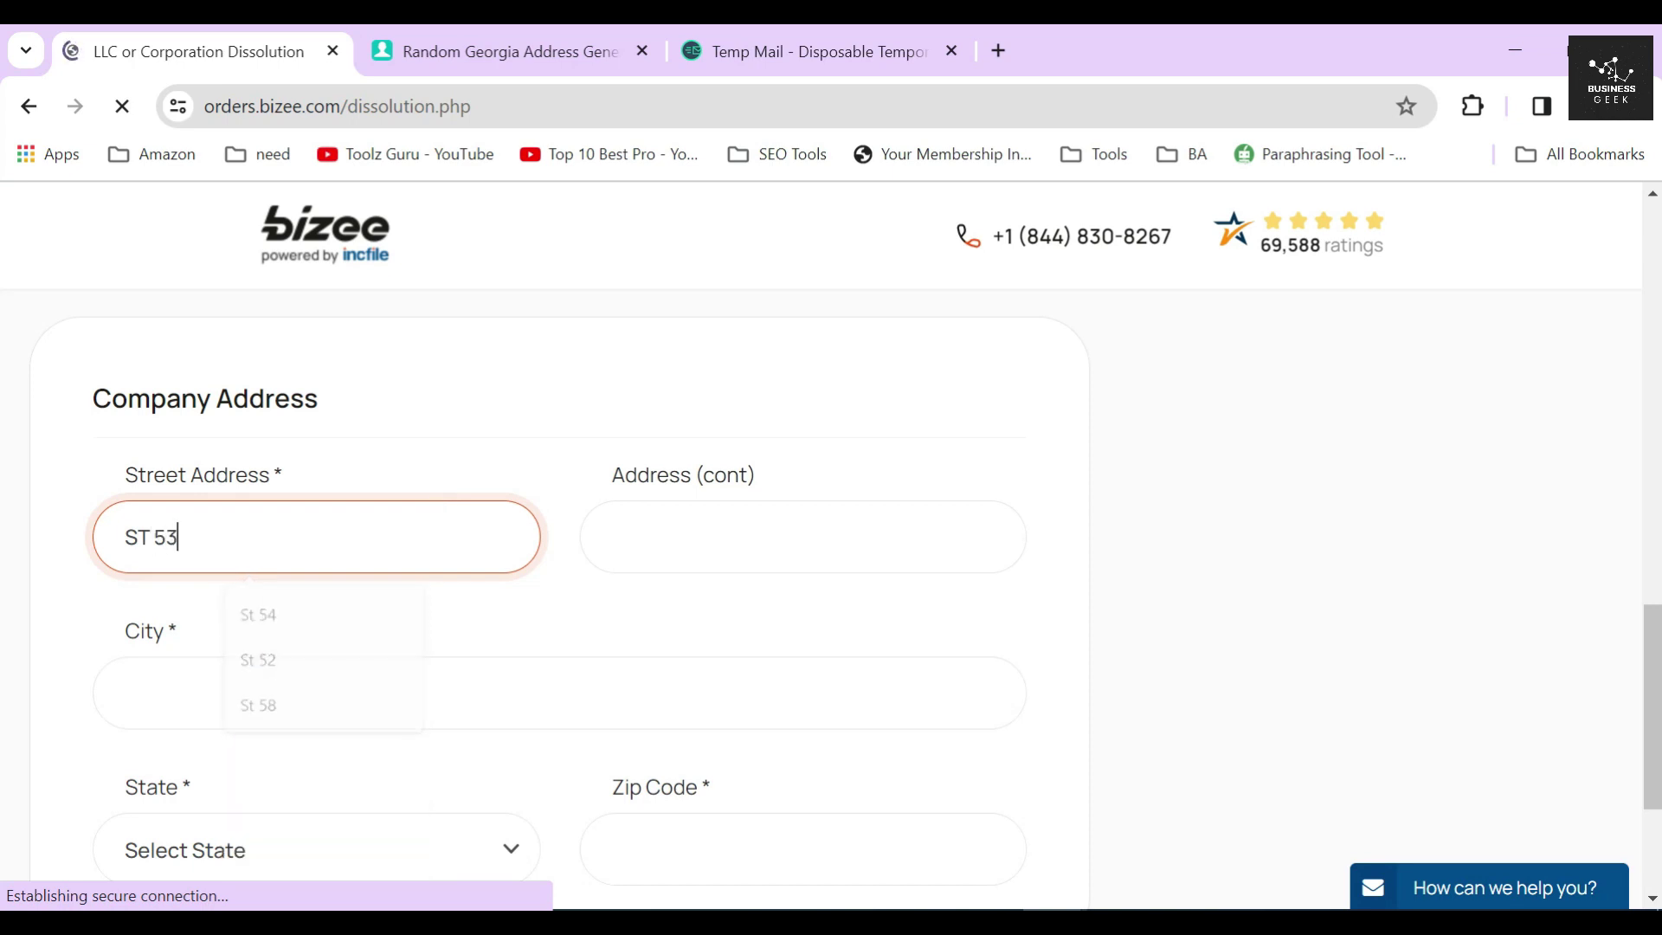
{"action": "left_click", "coordinate": [515, 51]}
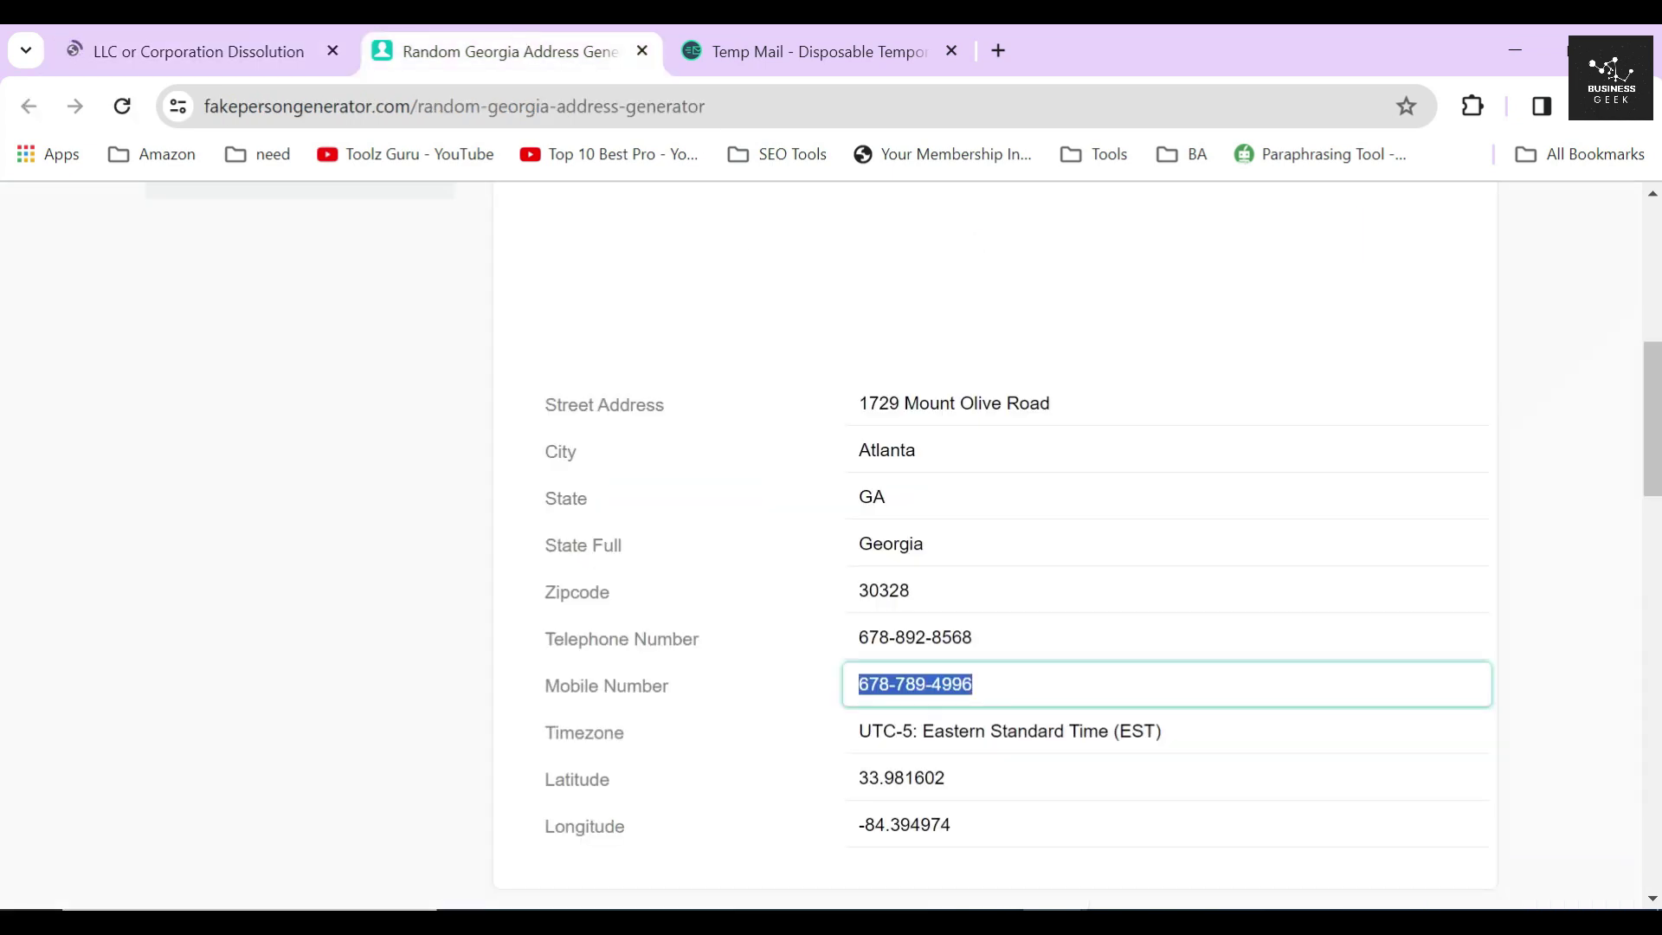
{"action": "triple_click", "coordinate": [953, 403]}
{"action": "key", "text": "ctrl+c"}
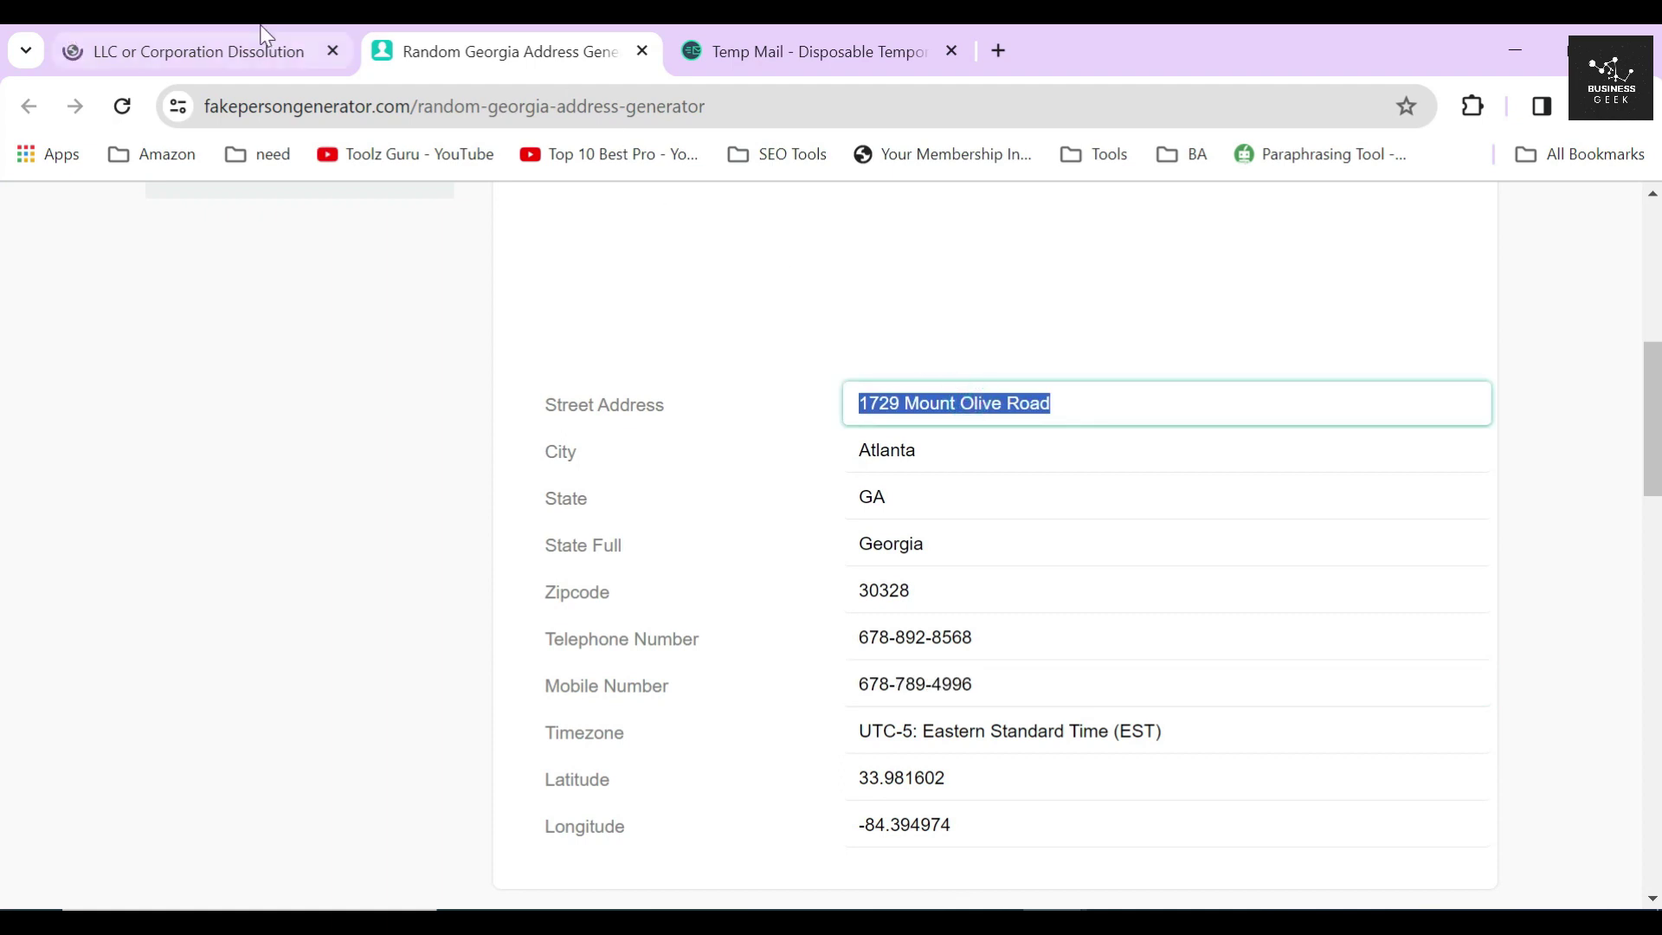
{"action": "left_click", "coordinate": [260, 48]}
{"action": "left_click", "coordinate": [834, 538]}
{"action": "key", "text": "ctrl+v"}
Step: Enter Atlanta as the company's city
{"action": "left_click", "coordinate": [558, 692]}
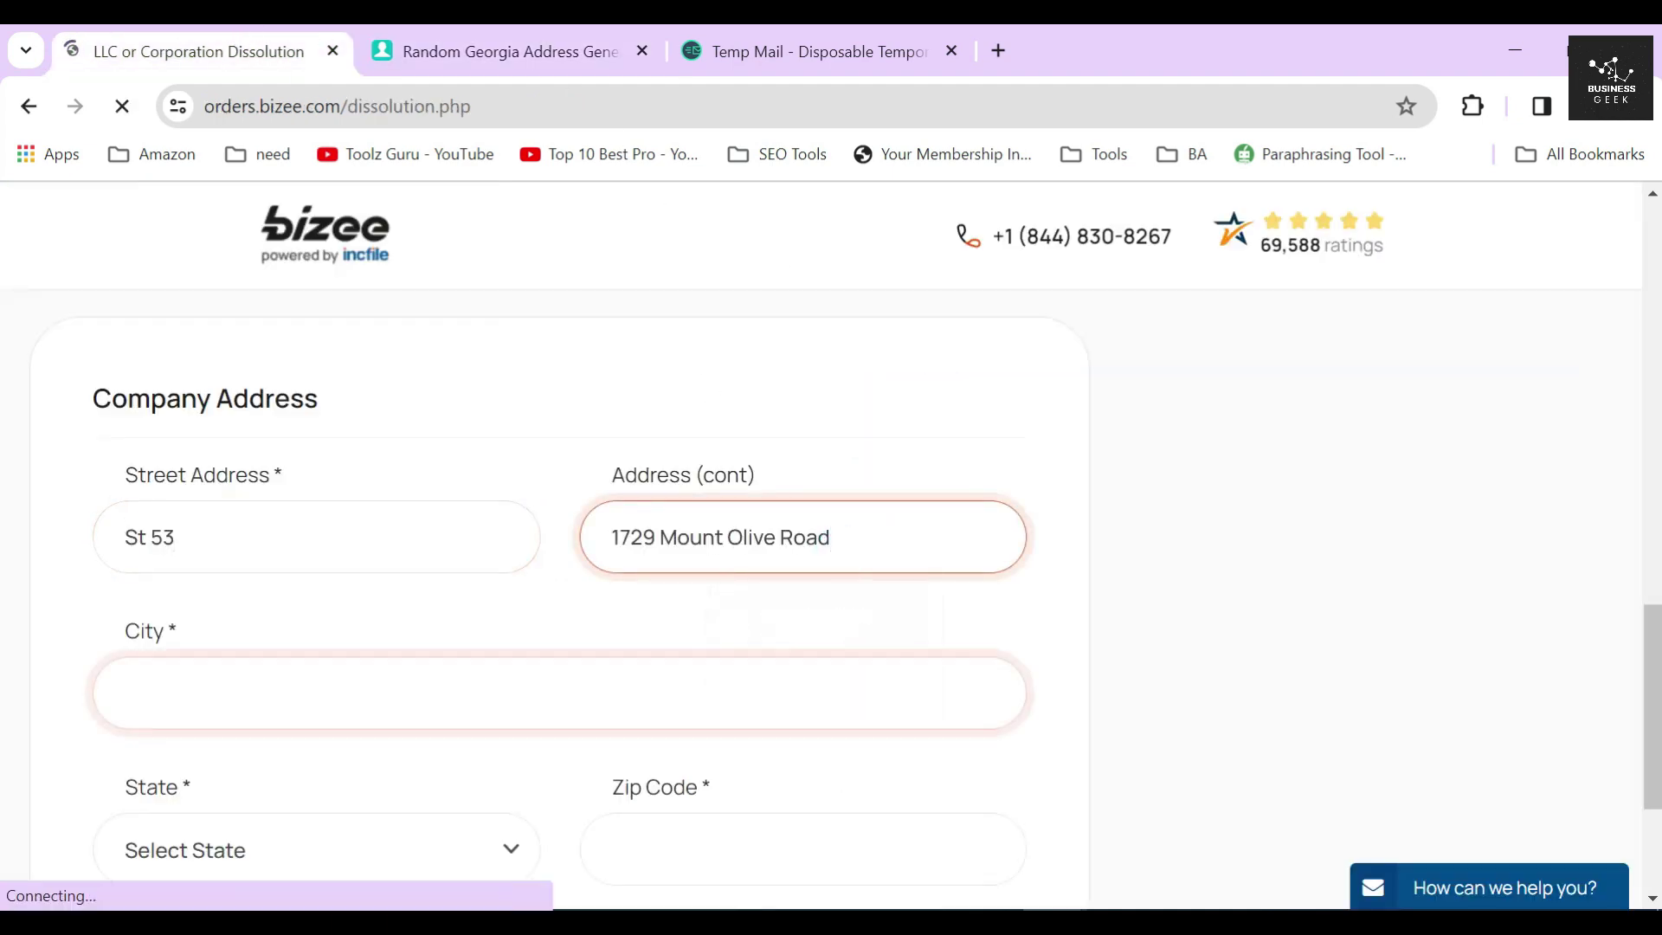
{"action": "left_click", "coordinate": [519, 51]}
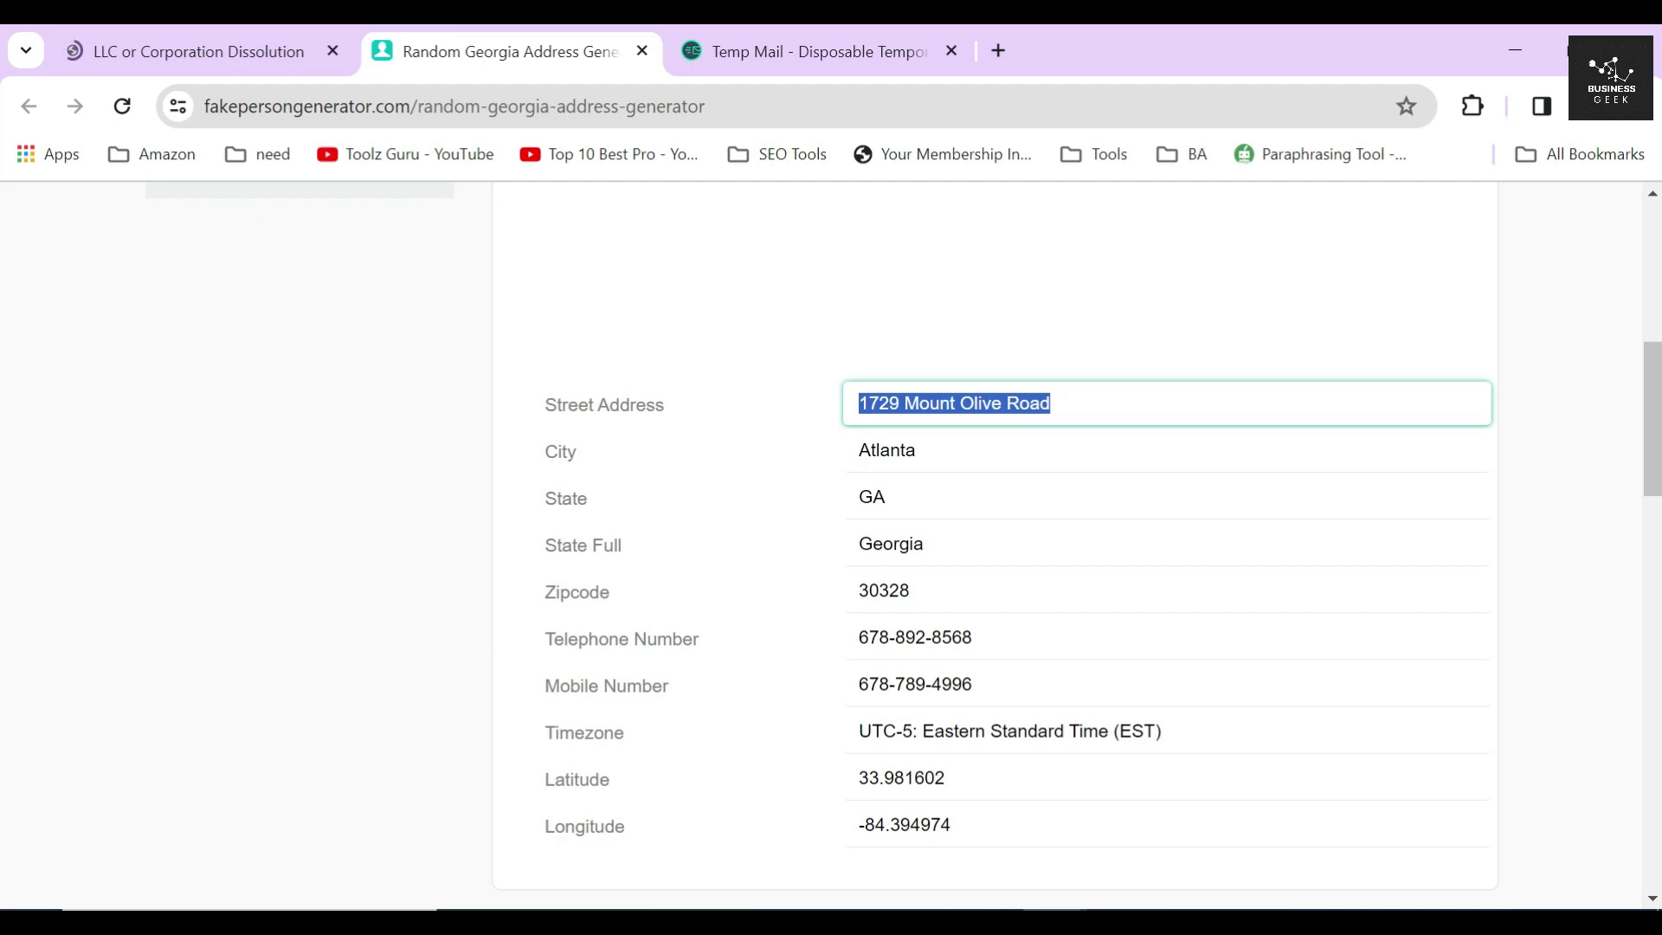
{"action": "left_click", "coordinate": [888, 449]}
{"action": "key", "text": "ctrl+c"}
{"action": "key", "text": "ctrl+shift+Tab"}
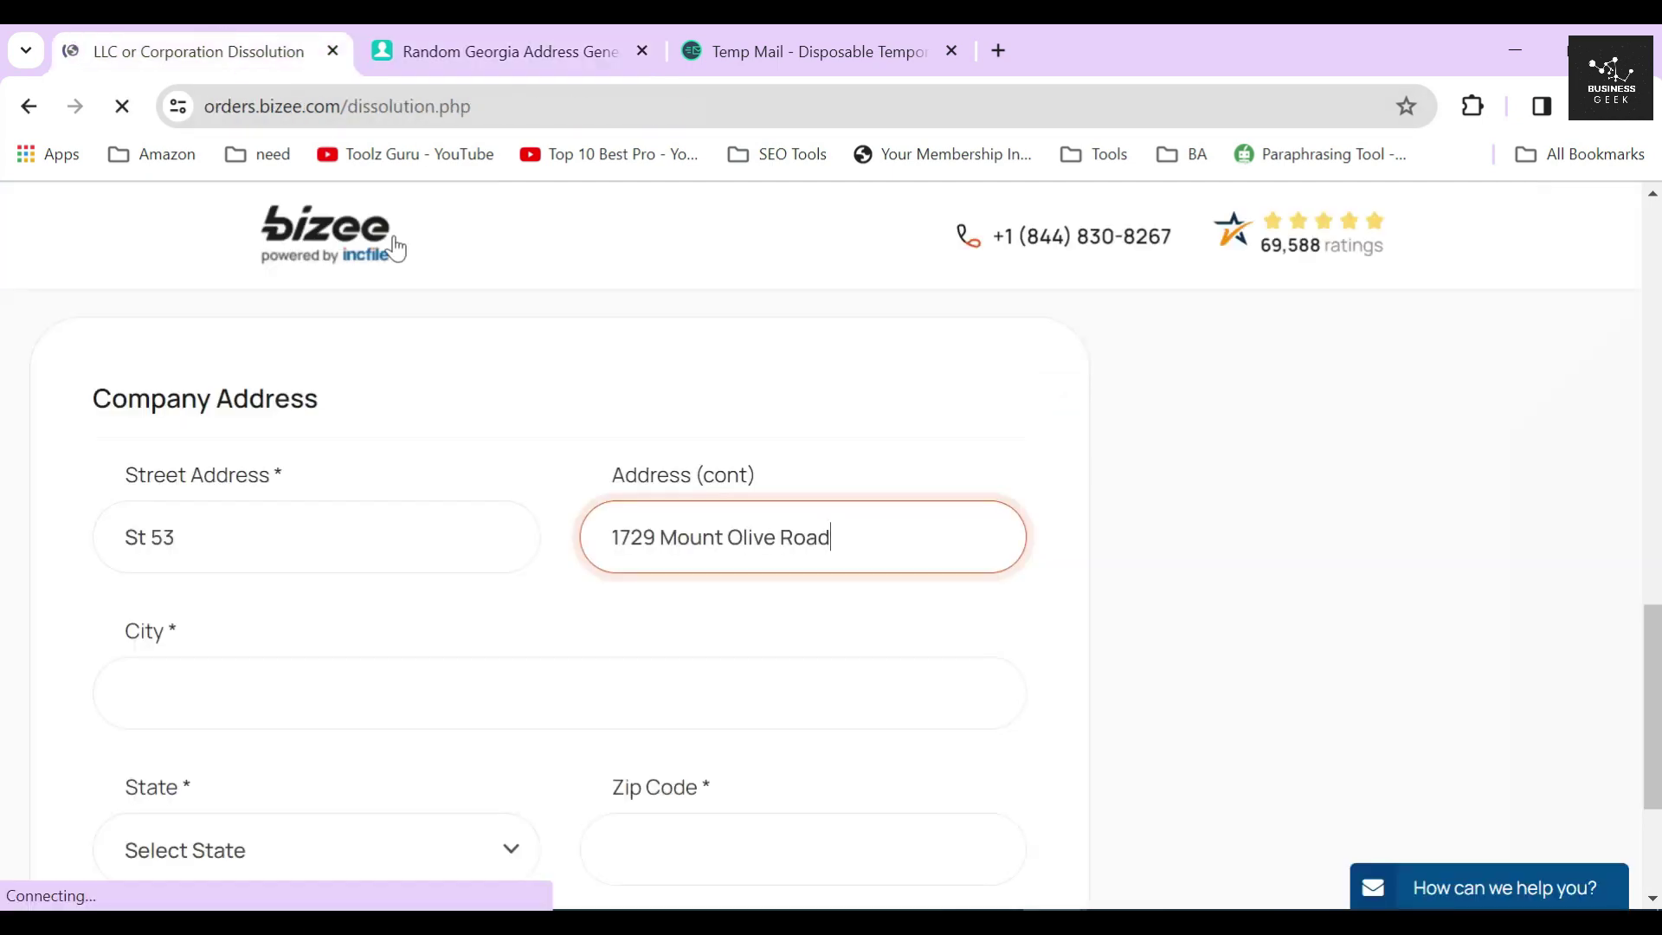
{"action": "left_click", "coordinate": [558, 693]}
{"action": "key", "text": "ctrl+v"}
Step: Set state Georgia and zip code 30328, then submit the company address with NEXT
{"action": "scroll", "coordinate": [453, 731], "scroll_direction": "down", "scroll_amount": 2}
{"action": "left_click", "coordinate": [452, 731]}
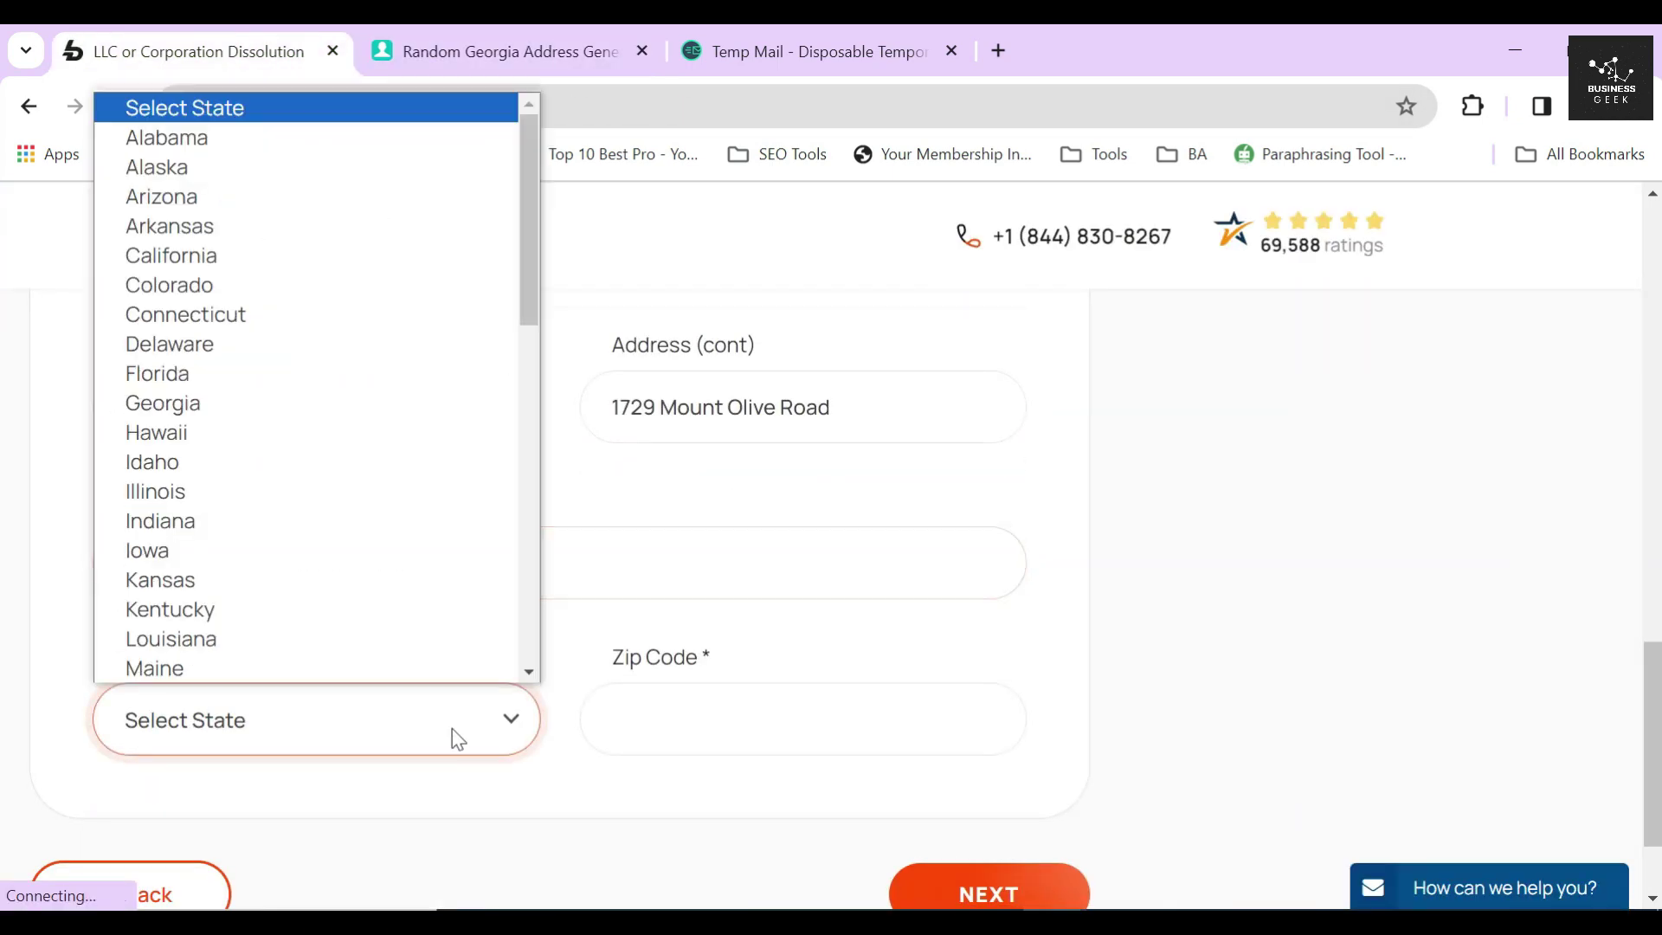
{"action": "left_click", "coordinate": [304, 412]}
{"action": "left_click", "coordinate": [541, 49]}
{"action": "left_click", "coordinate": [895, 593]}
{"action": "key", "text": "ctrl+c"}
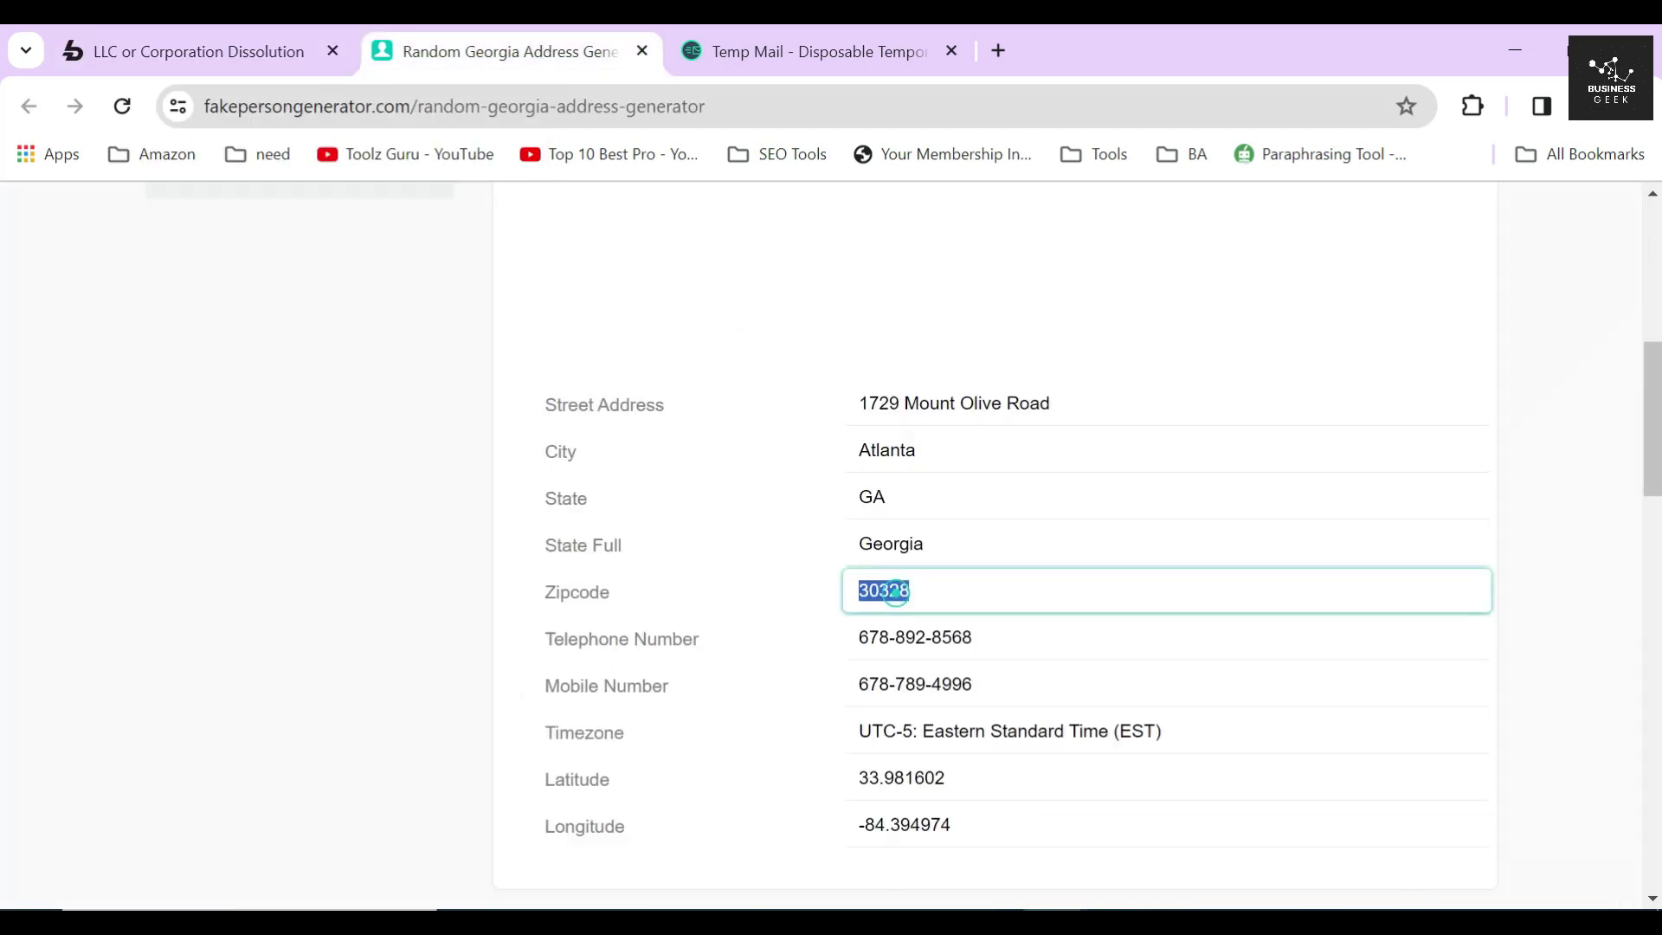
{"action": "key", "text": "ctrl+shift+Tab"}
{"action": "left_click", "coordinate": [803, 718]}
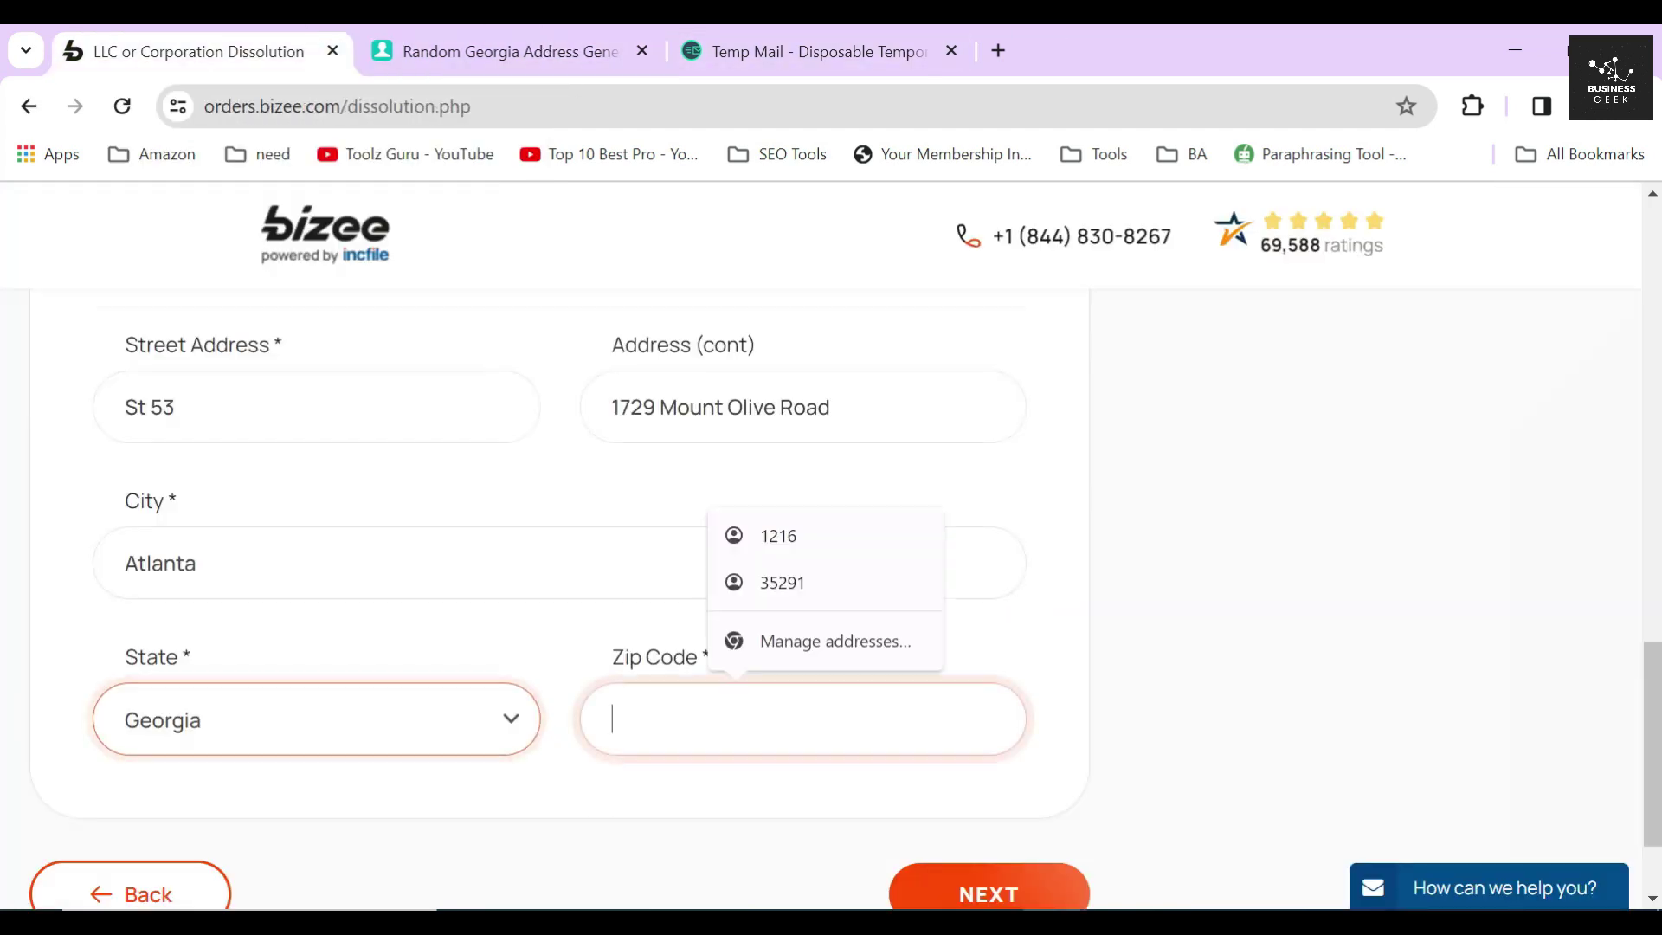
{"action": "key", "text": "ctrl+v"}
{"action": "left_click", "coordinate": [1076, 693]}
{"action": "scroll", "coordinate": [1076, 693], "scroll_direction": "down", "scroll_amount": 2}
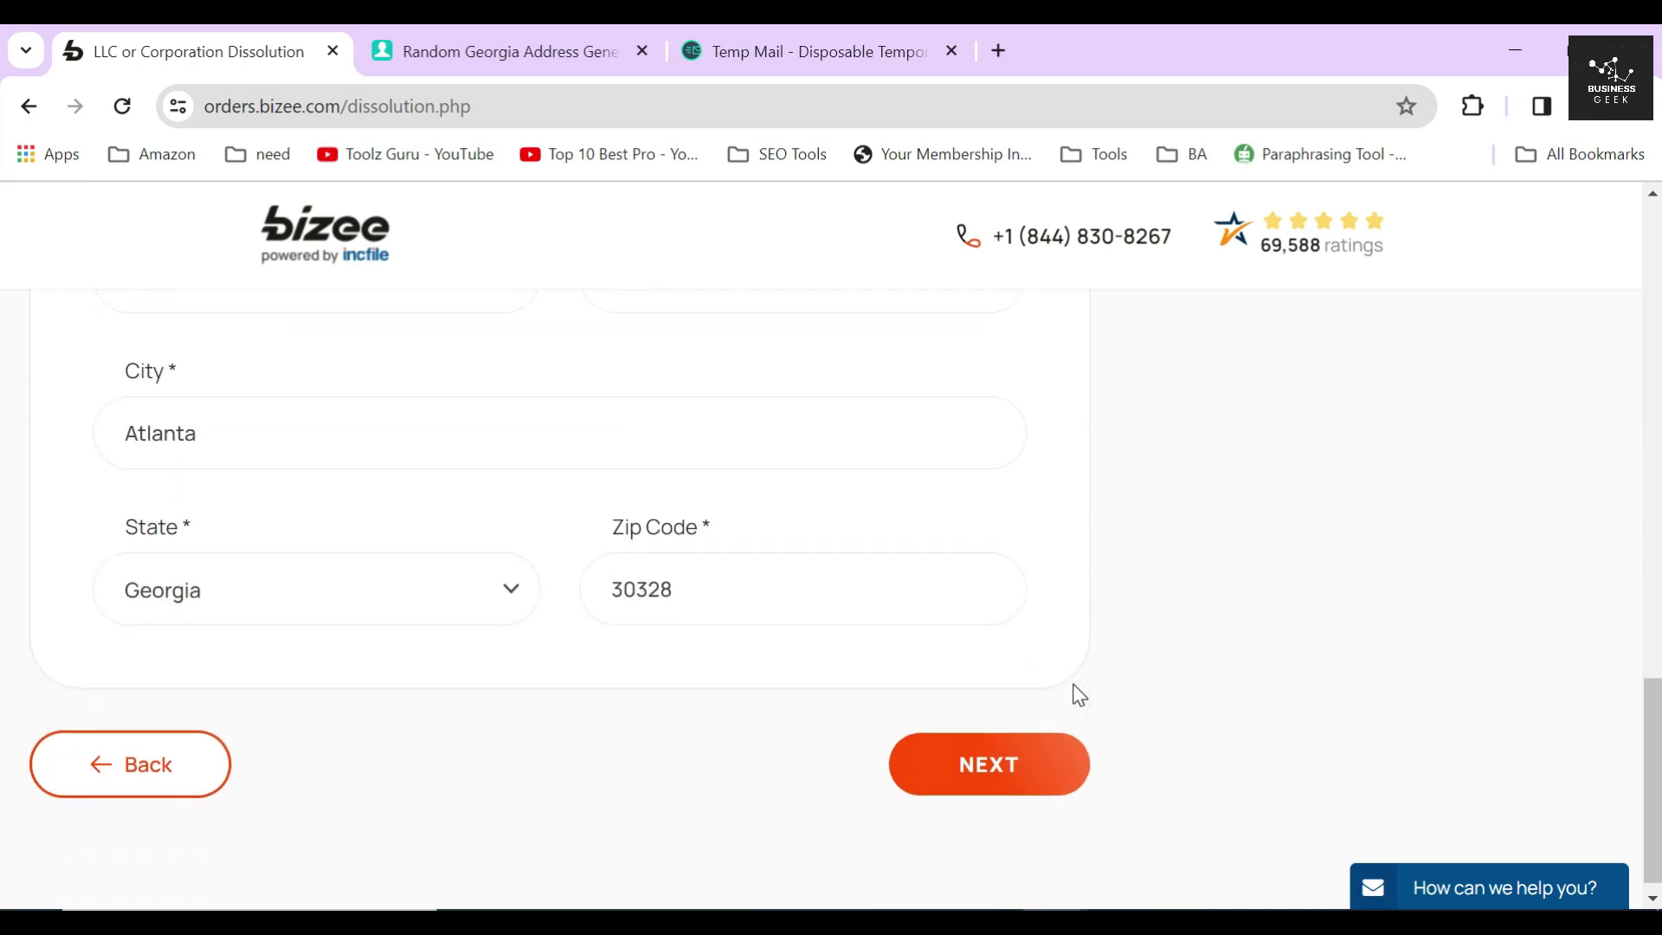
{"action": "left_click", "coordinate": [1015, 769]}
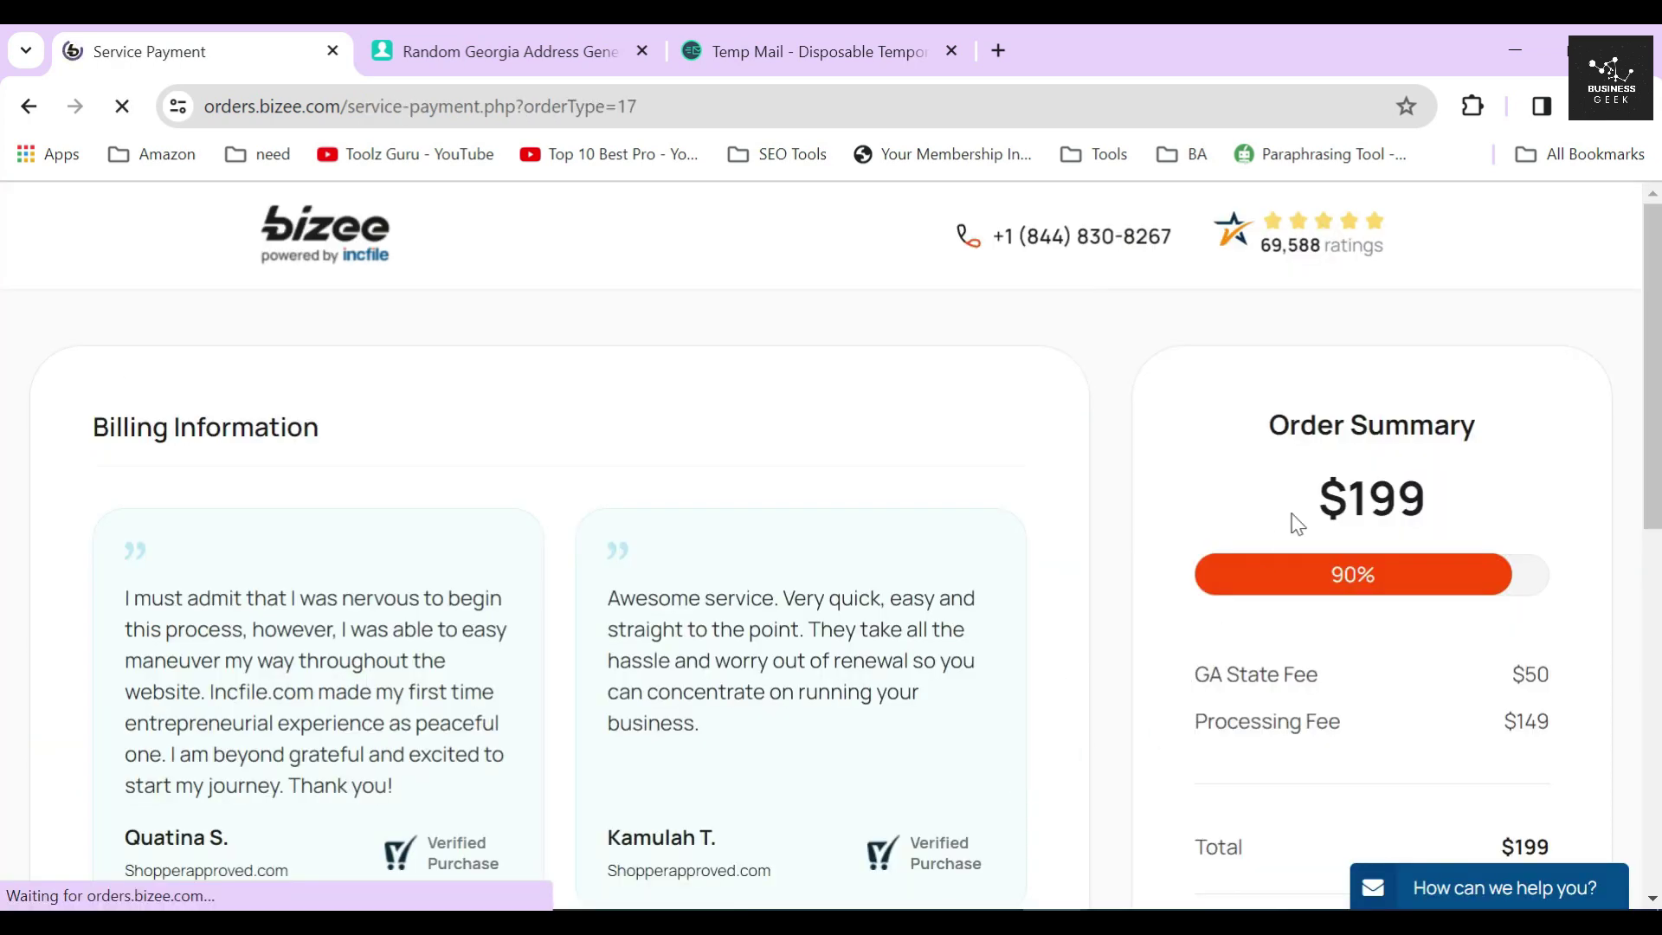
Step: Scroll through the Credit Card Information and Billing Address sections of the payment page
{"action": "left_click_drag", "start_coordinate": [1317, 511], "coordinate": [1506, 517]}
{"action": "scroll", "coordinate": [1160, 684], "scroll_direction": "down", "scroll_amount": 5}
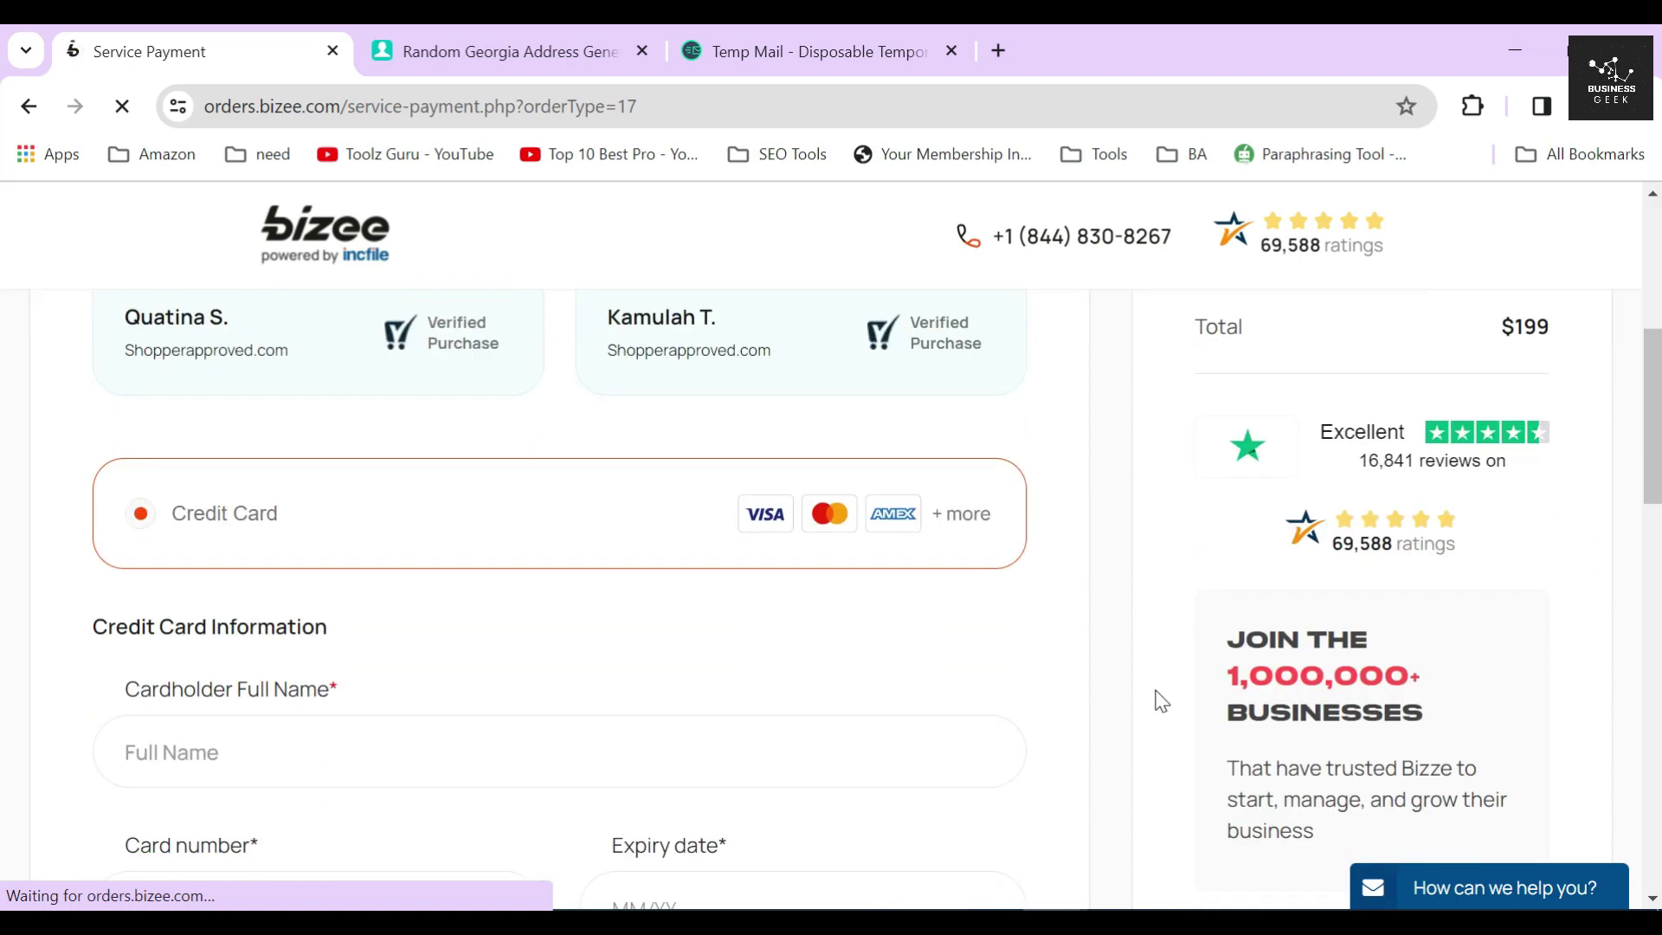
{"action": "left_click_drag", "start_coordinate": [84, 626], "coordinate": [378, 635]}
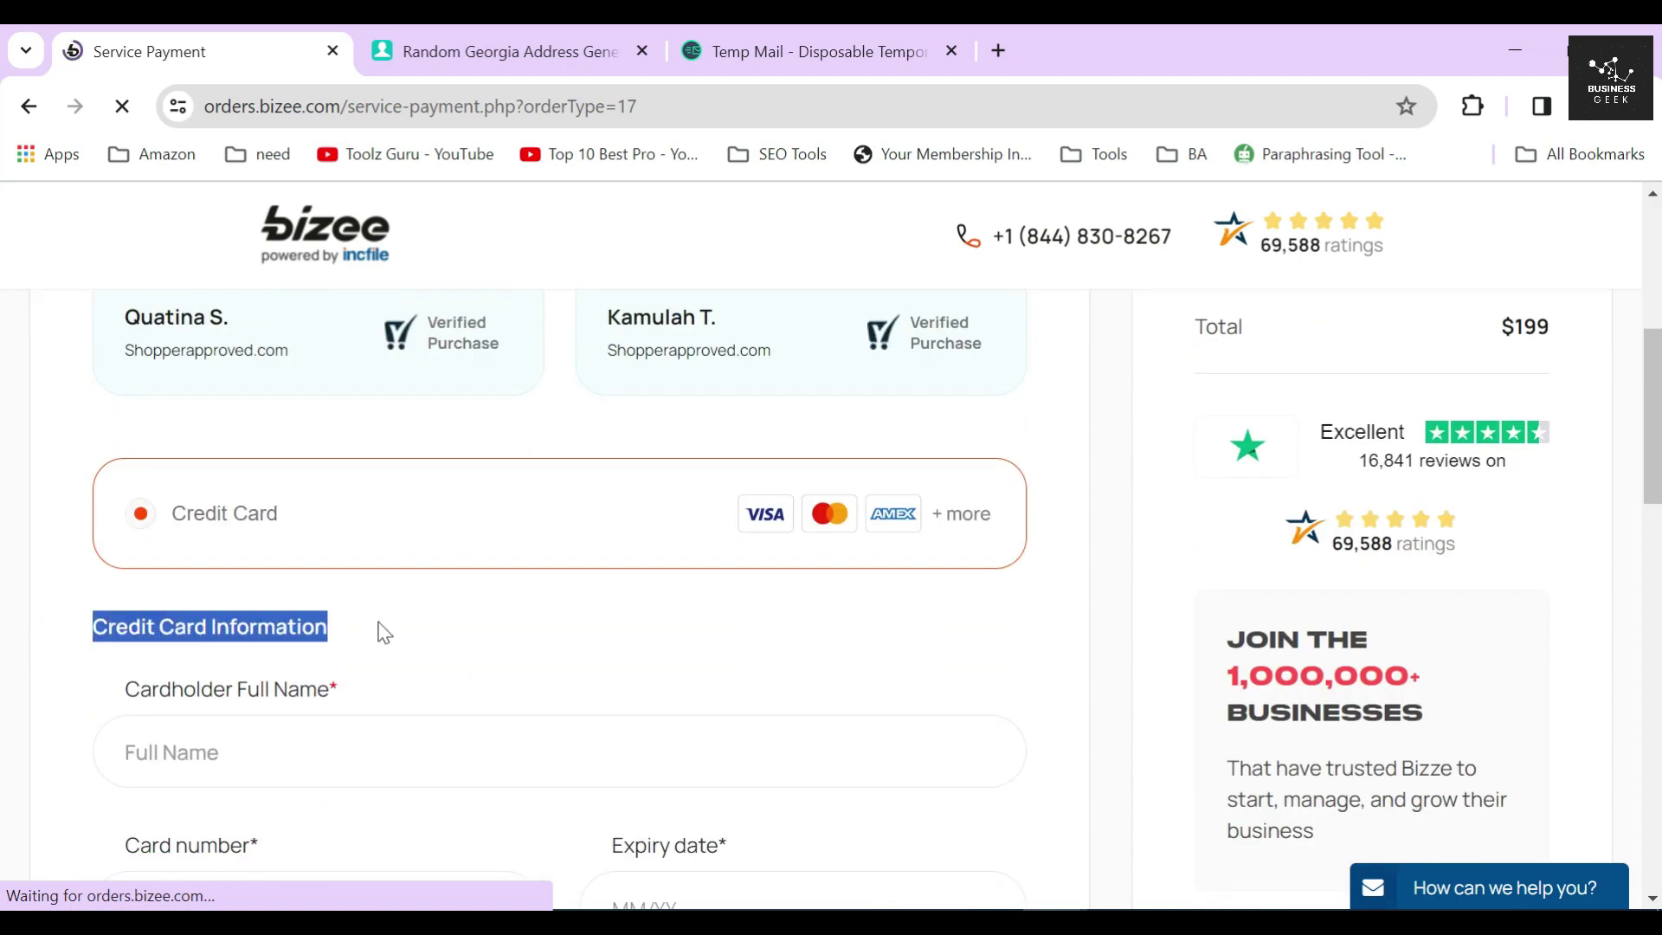
{"action": "left_click", "coordinate": [384, 633]}
{"action": "scroll", "coordinate": [381, 632], "scroll_direction": "down", "scroll_amount": 6}
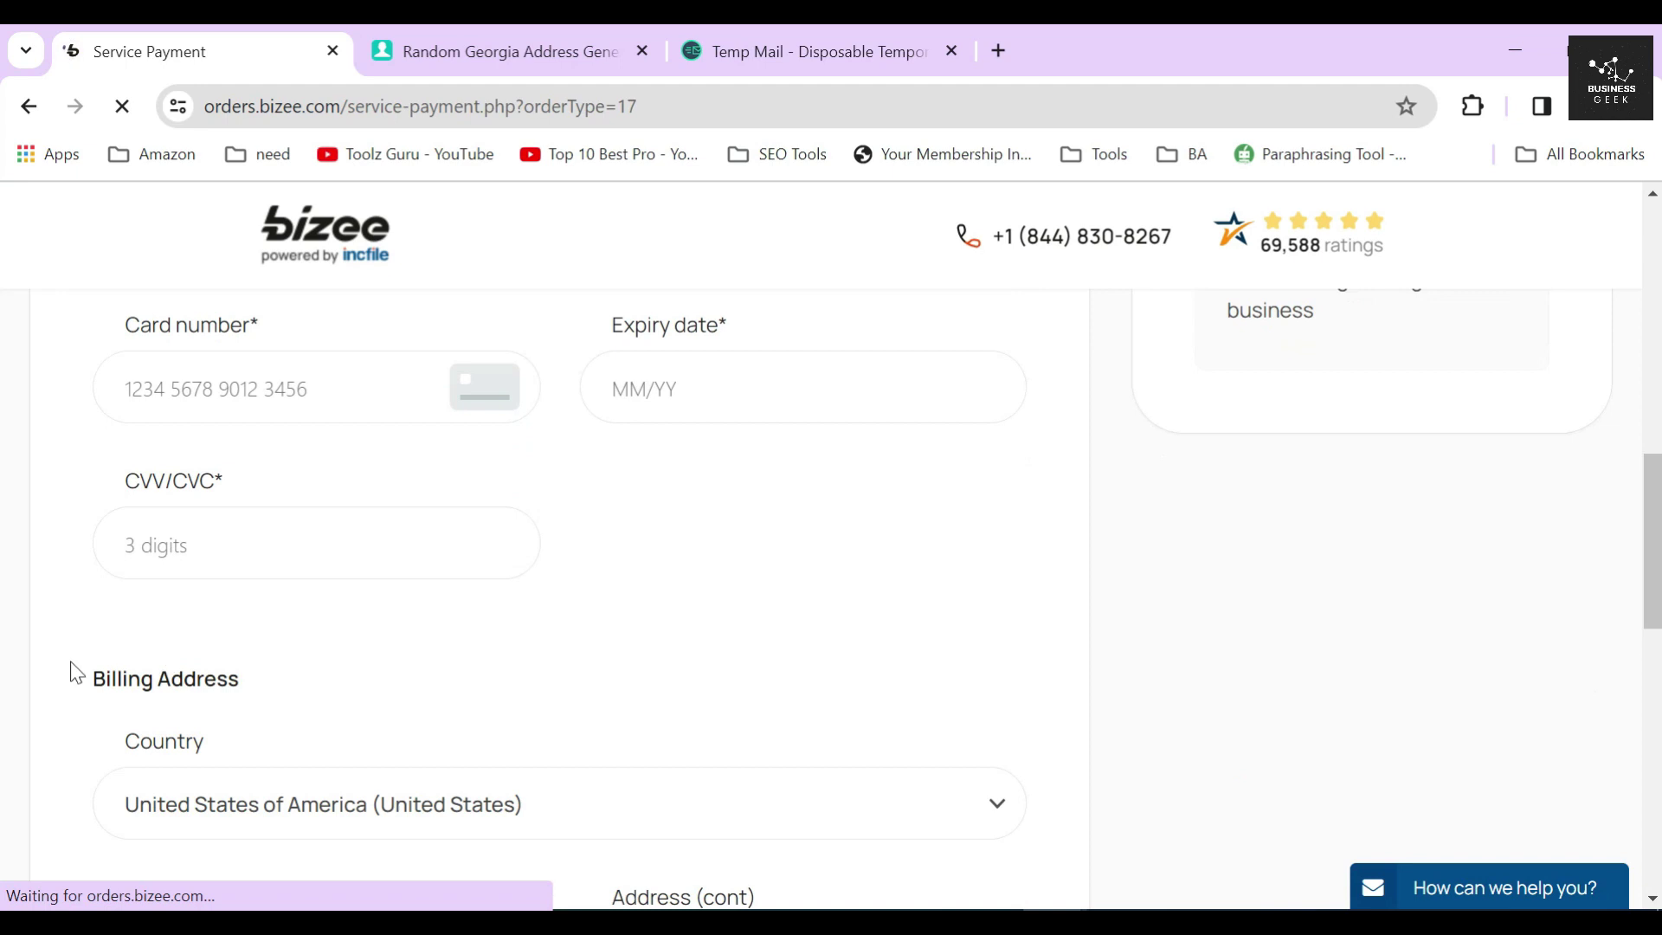
{"action": "left_click_drag", "start_coordinate": [69, 674], "coordinate": [289, 684]}
{"action": "left_click", "coordinate": [305, 681]}
{"action": "scroll", "coordinate": [337, 671], "scroll_direction": "down", "scroll_amount": 12}
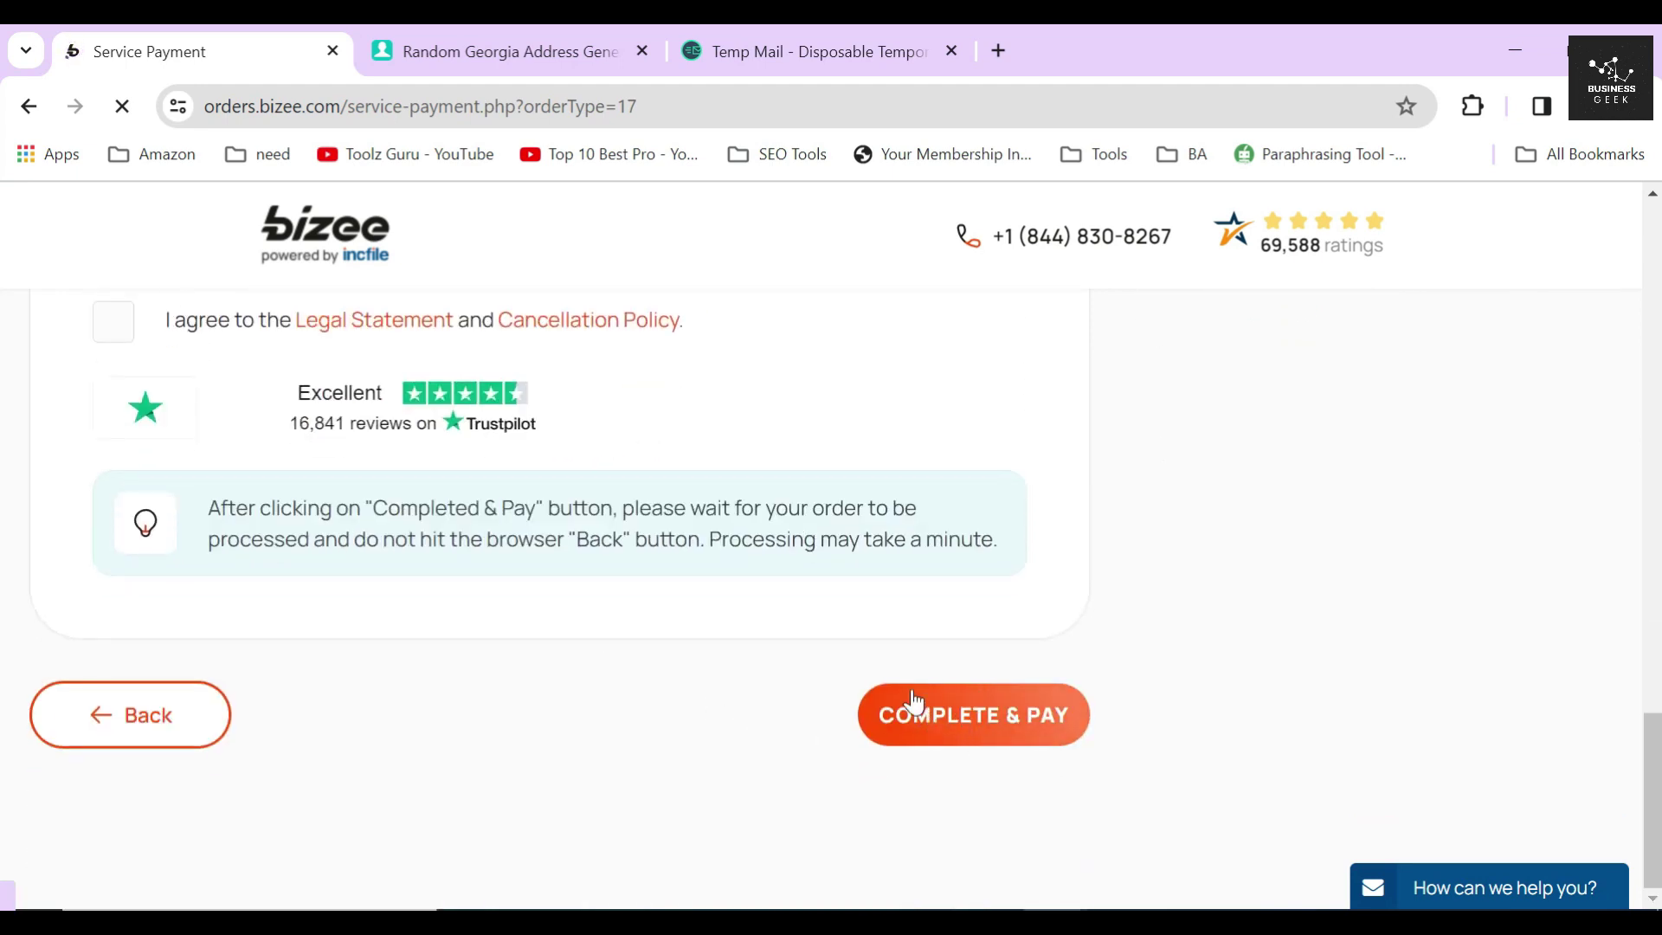
{"action": "scroll", "coordinate": [1131, 708], "scroll_direction": "up", "scroll_amount": 20}
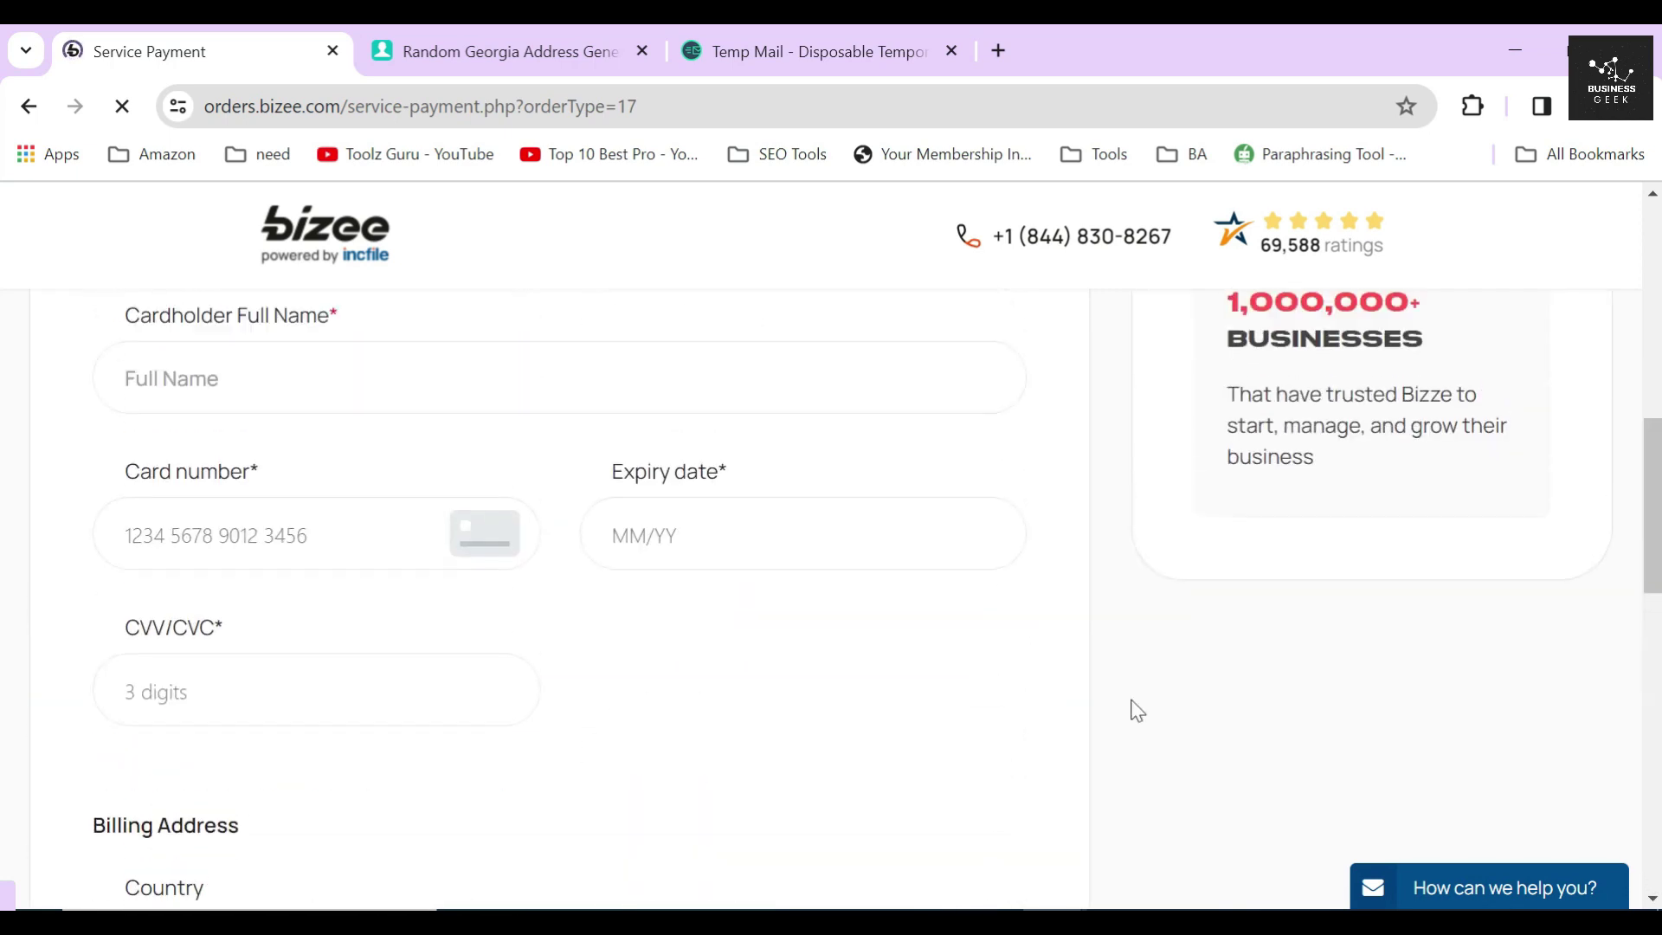
Step: Review the Order Summary totalling $199 ($50 GA State Fee plus $149)
{"action": "left_click_drag", "start_coordinate": [1281, 499], "coordinate": [1487, 503]}
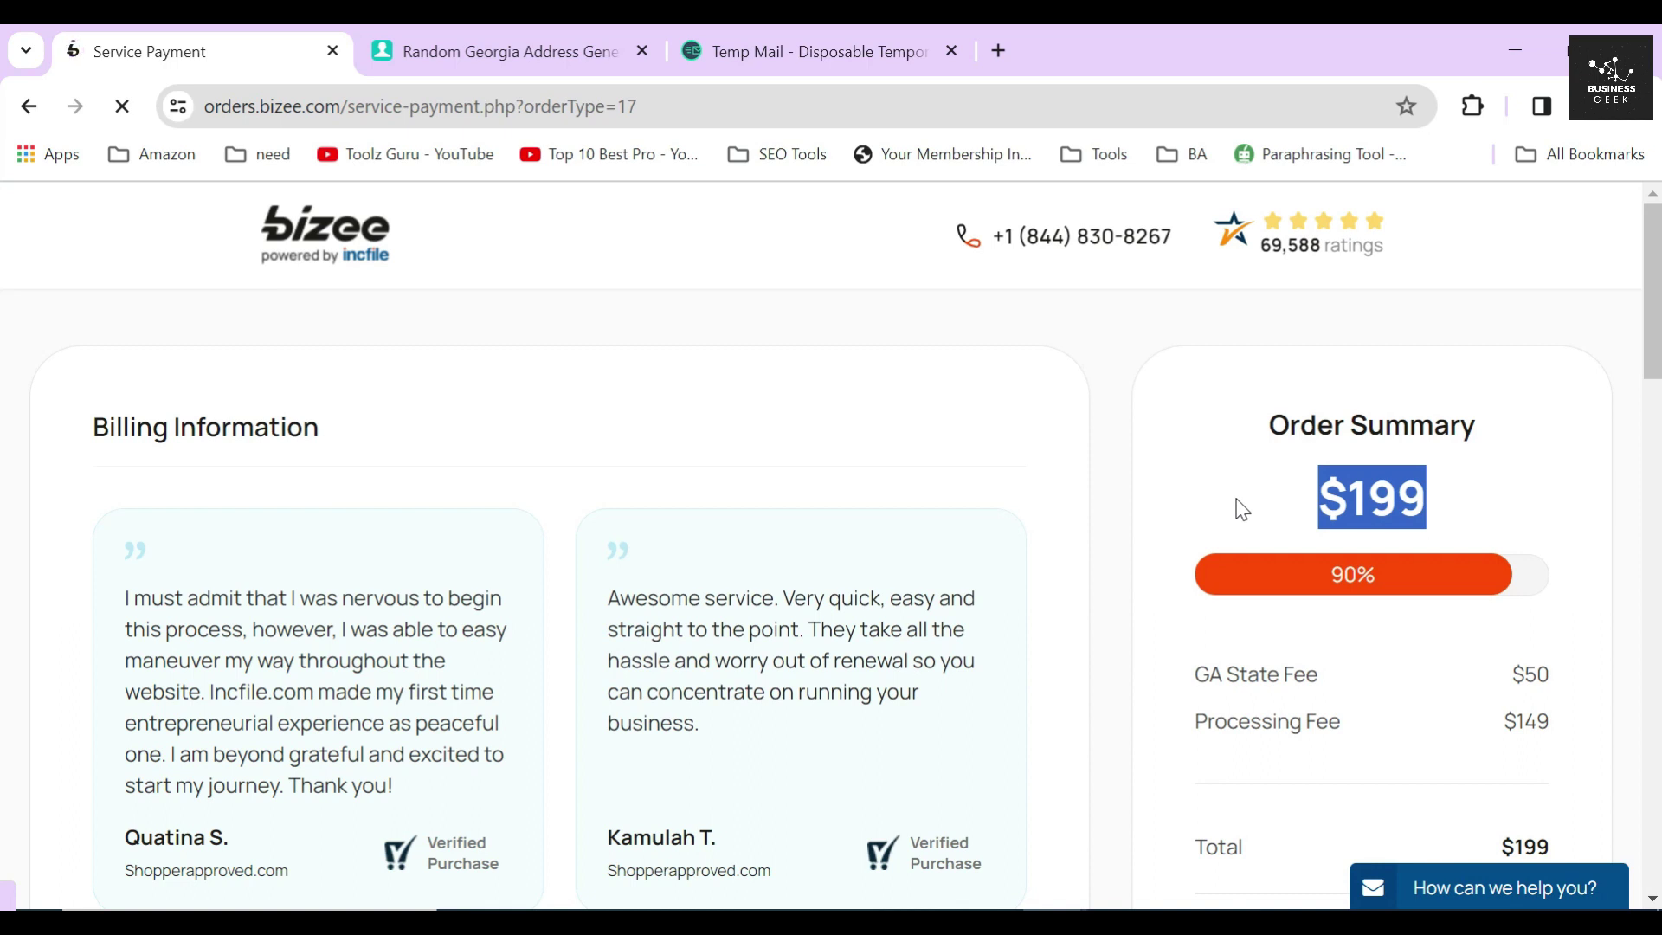
{"action": "left_click", "coordinate": [1242, 509]}
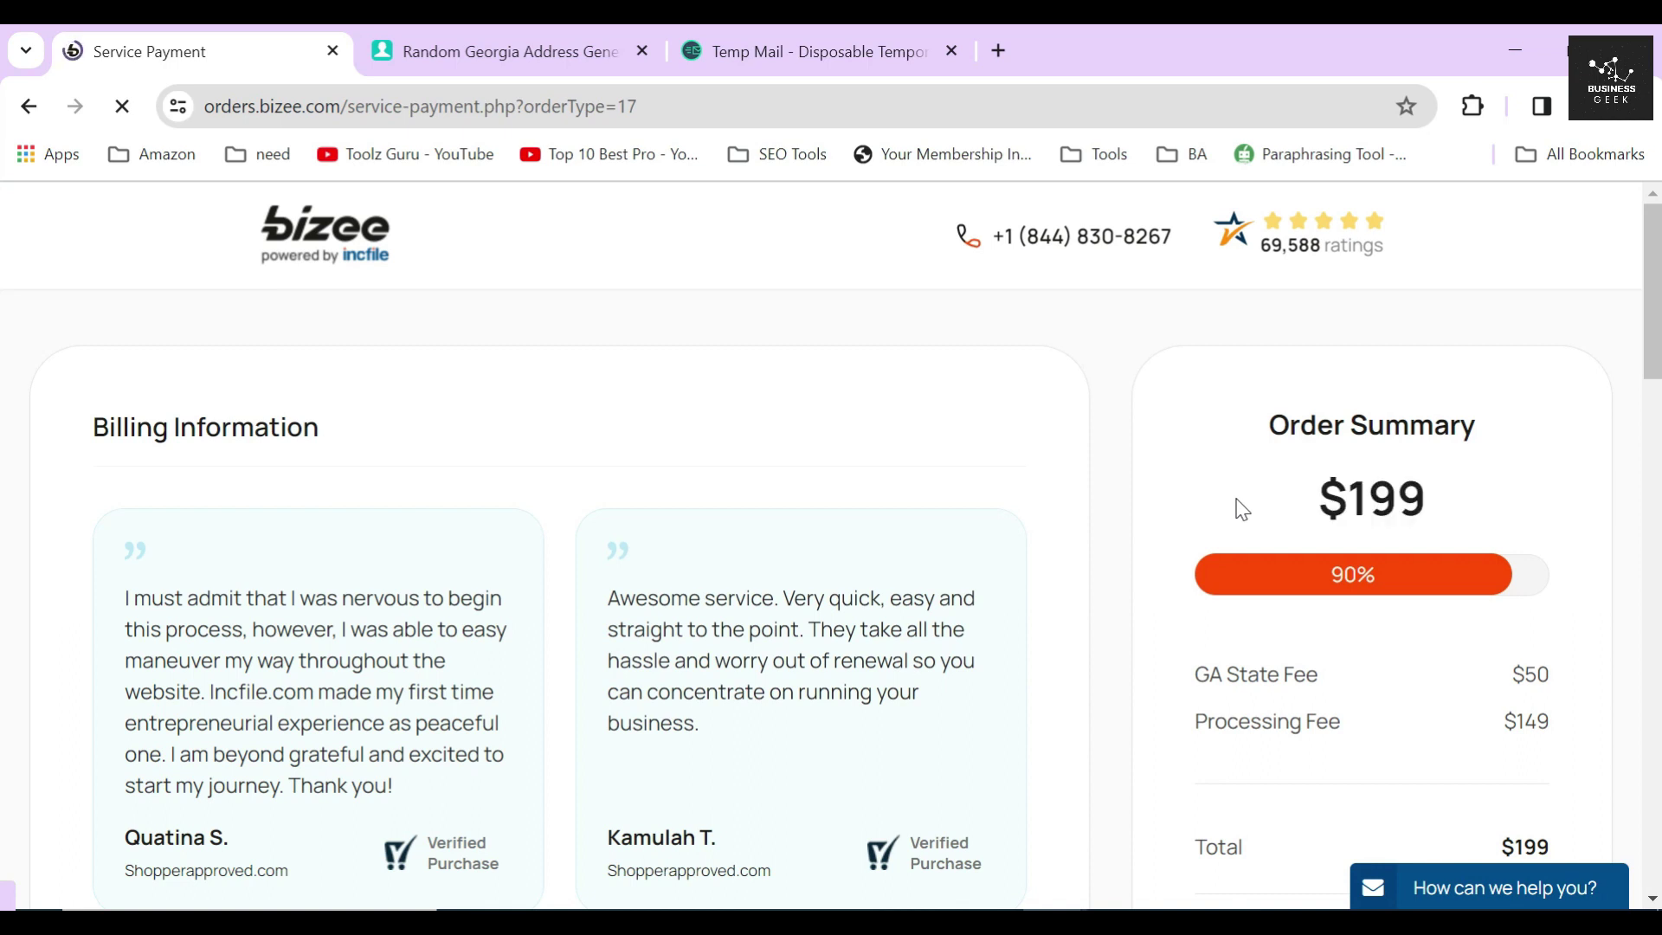
{"action": "left_click_drag", "start_coordinate": [1257, 435], "coordinate": [1476, 430]}
{"action": "left_click", "coordinate": [1186, 494]}
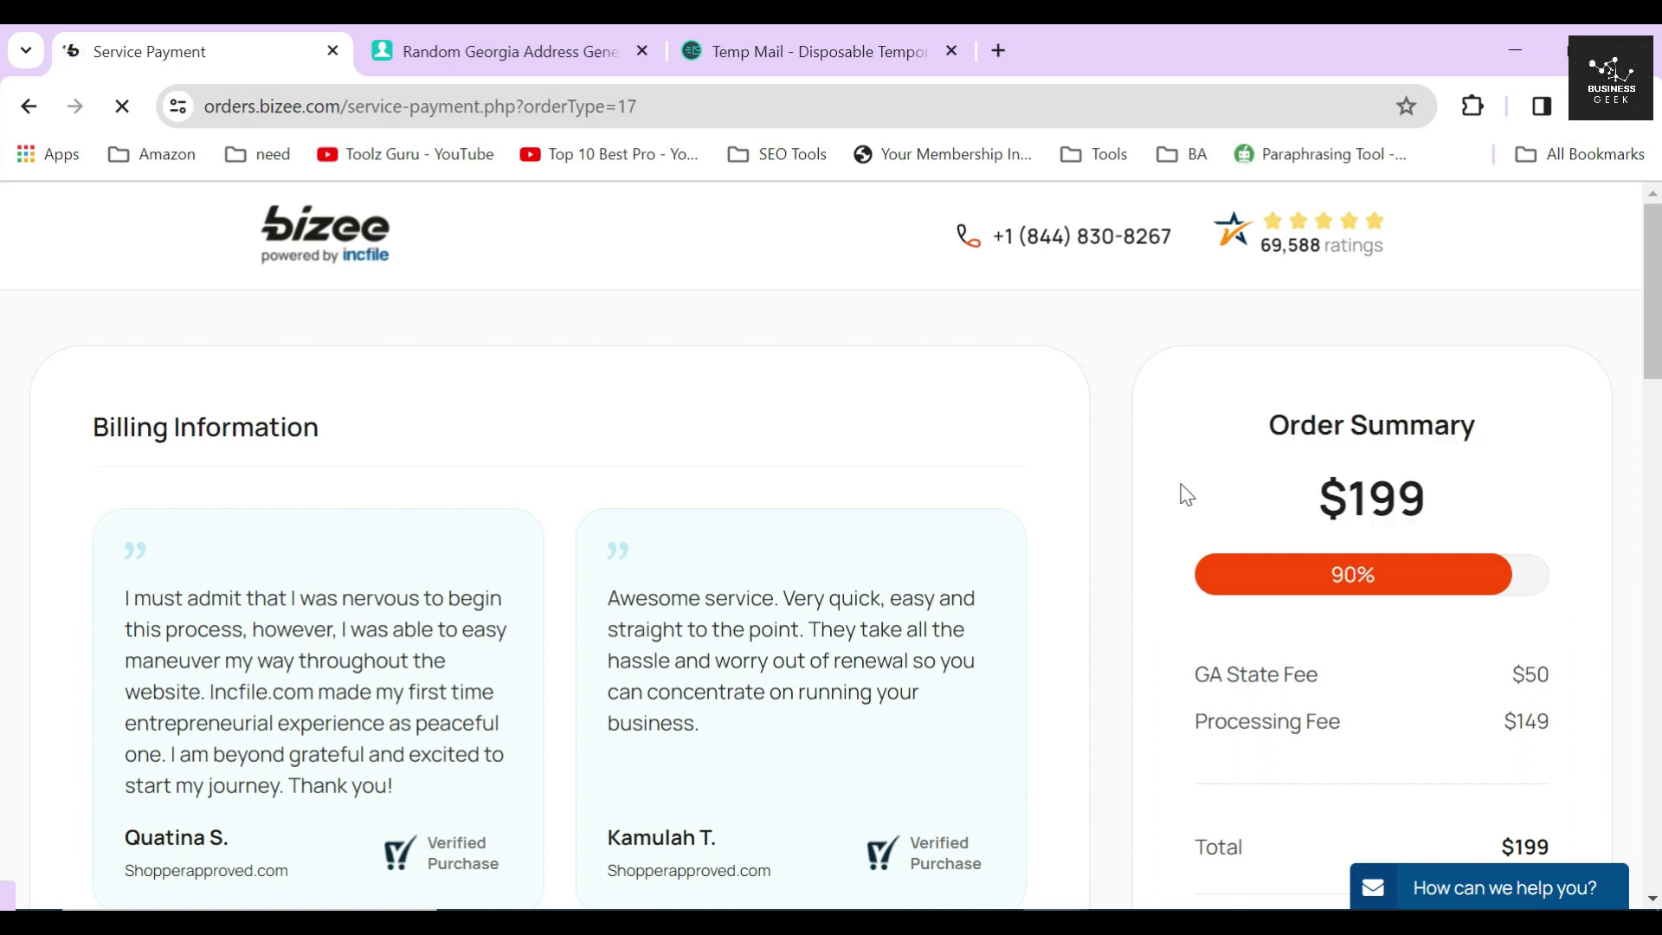